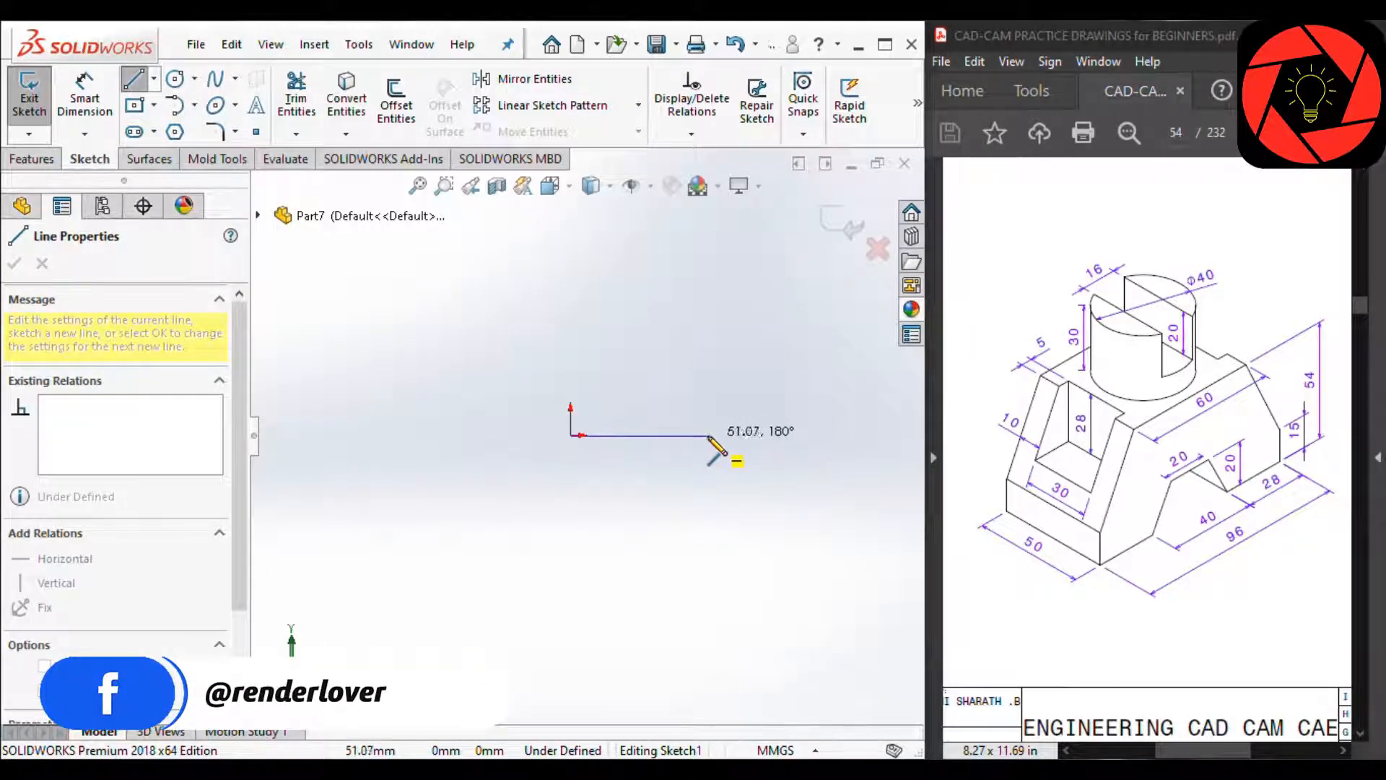
Step: Sketch the profile's bottom edge from the origin with a trapezoidal notch in the middle, about 172 mm long overall
click(692, 435)
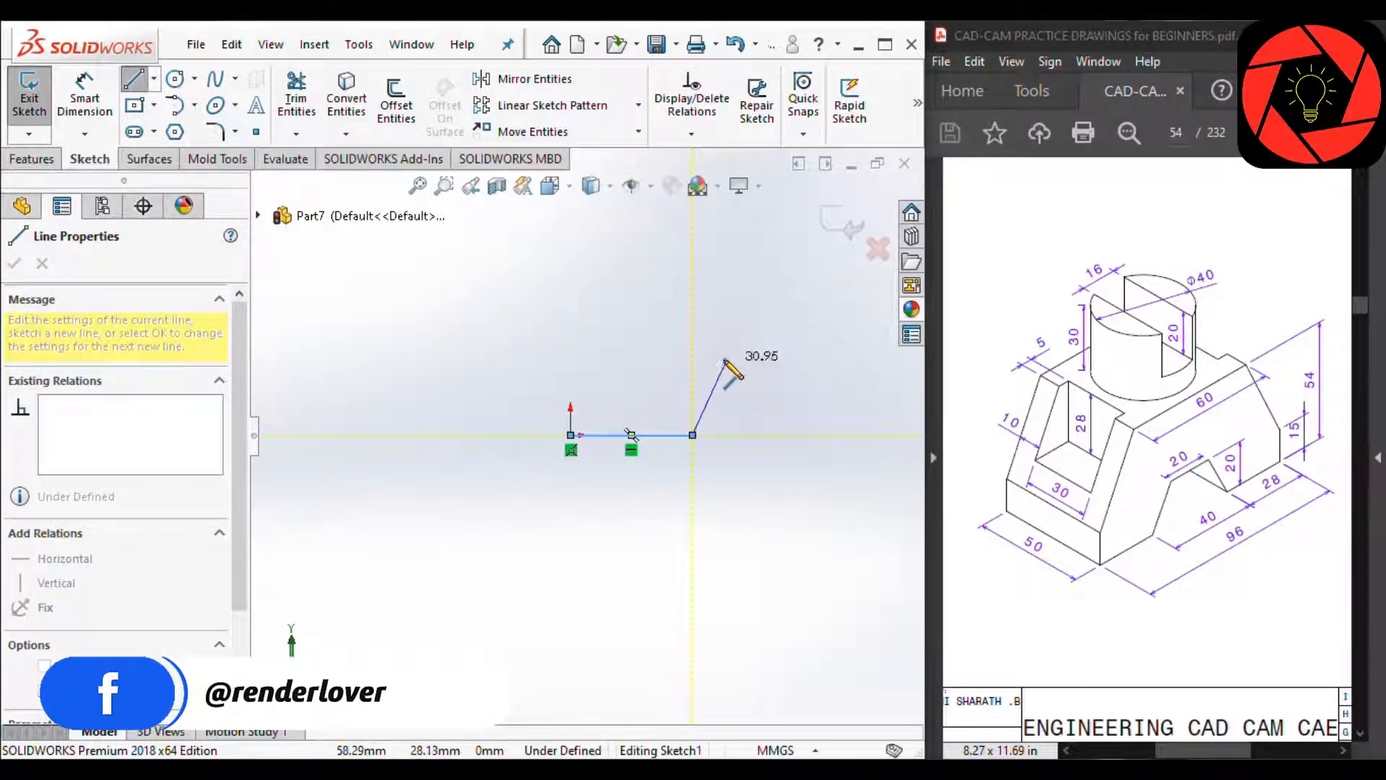
click(842, 355)
scroll(855, 383, up, 2)
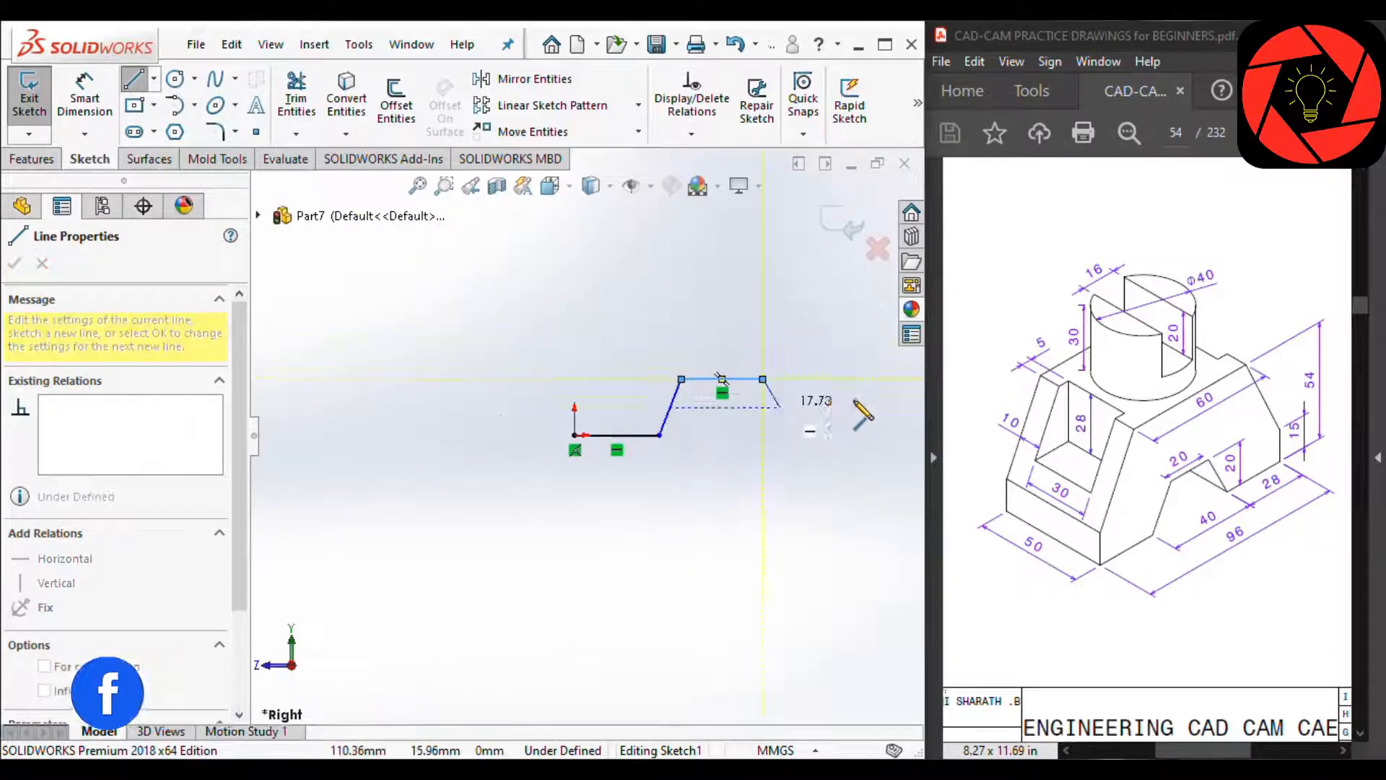
scroll(854, 399, down, 3)
click(707, 467)
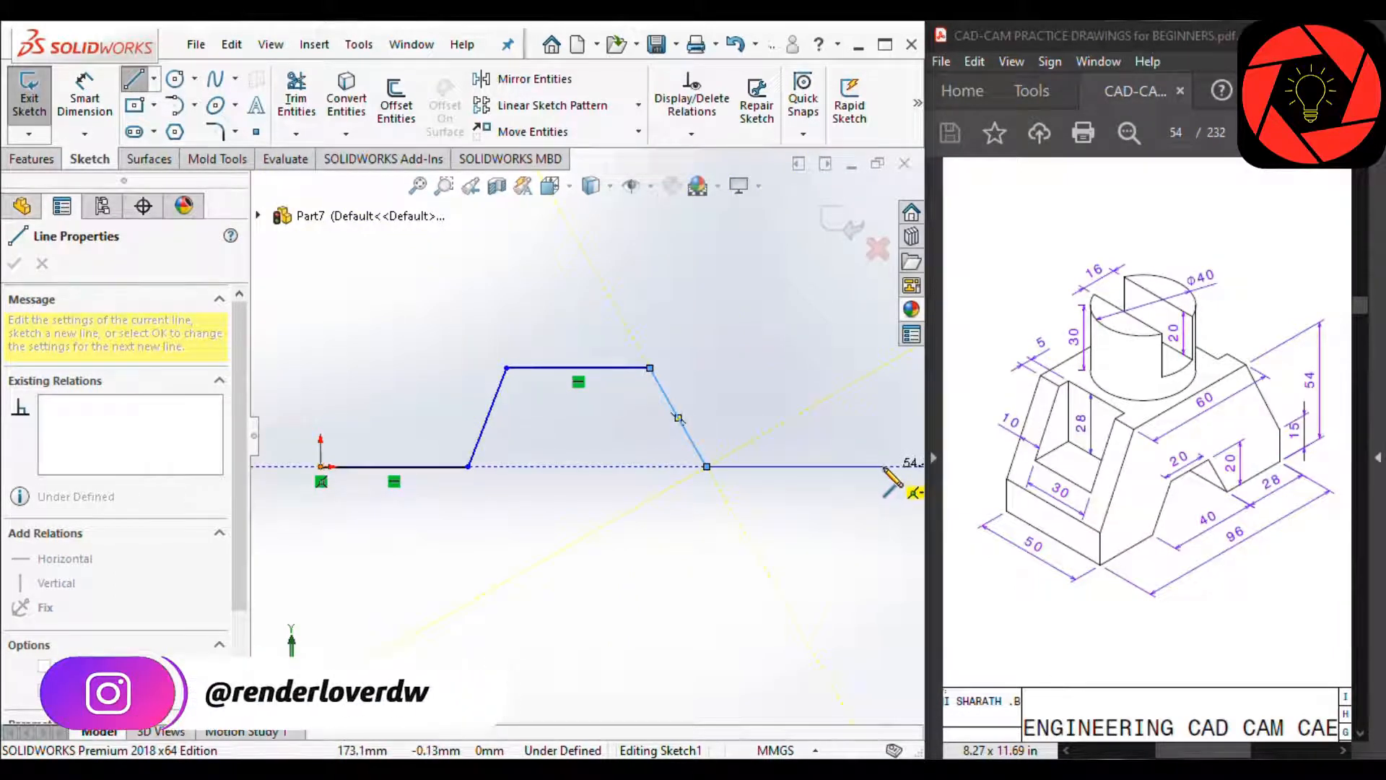
click(884, 467)
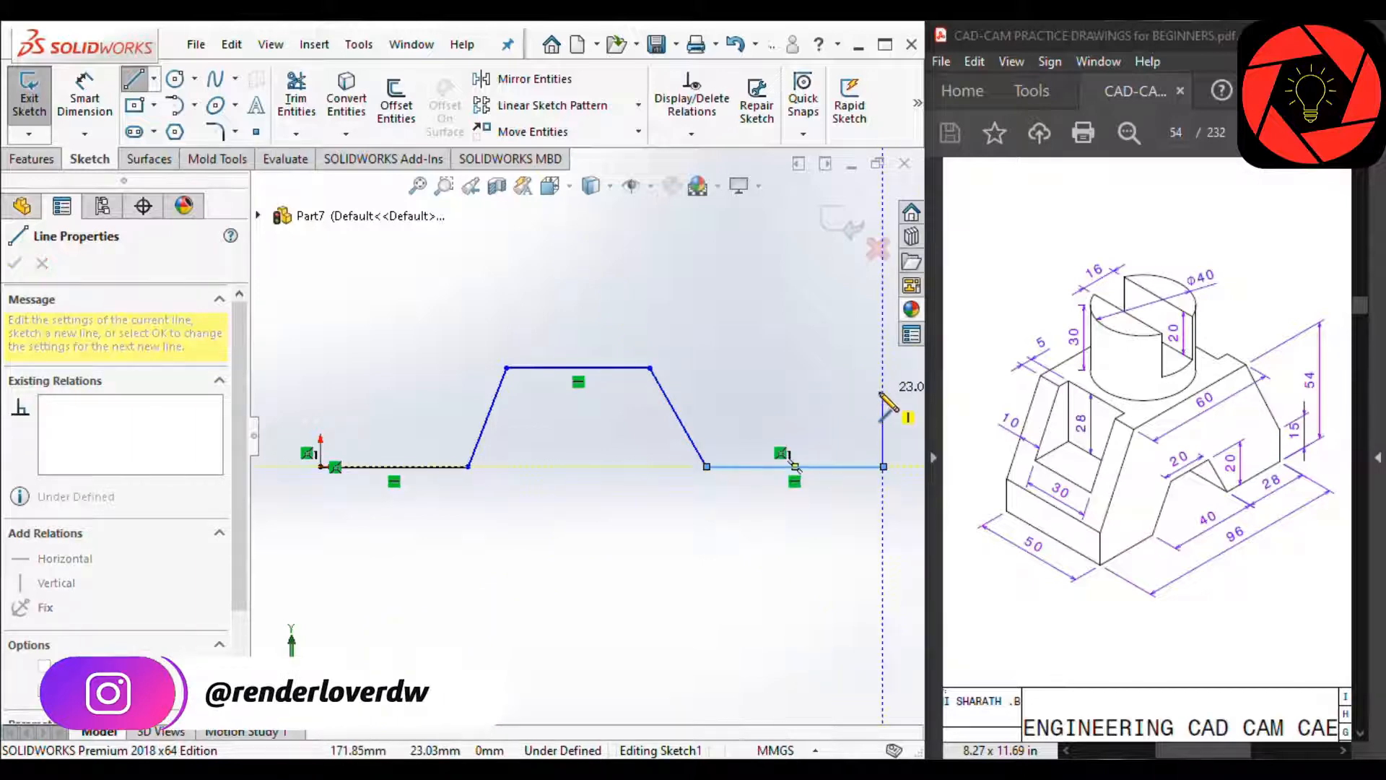
Step: Close the profile with about 23 mm vertical sides, inward-sloping lines above them and a horizontal top edge about 92 mm high
click(884, 392)
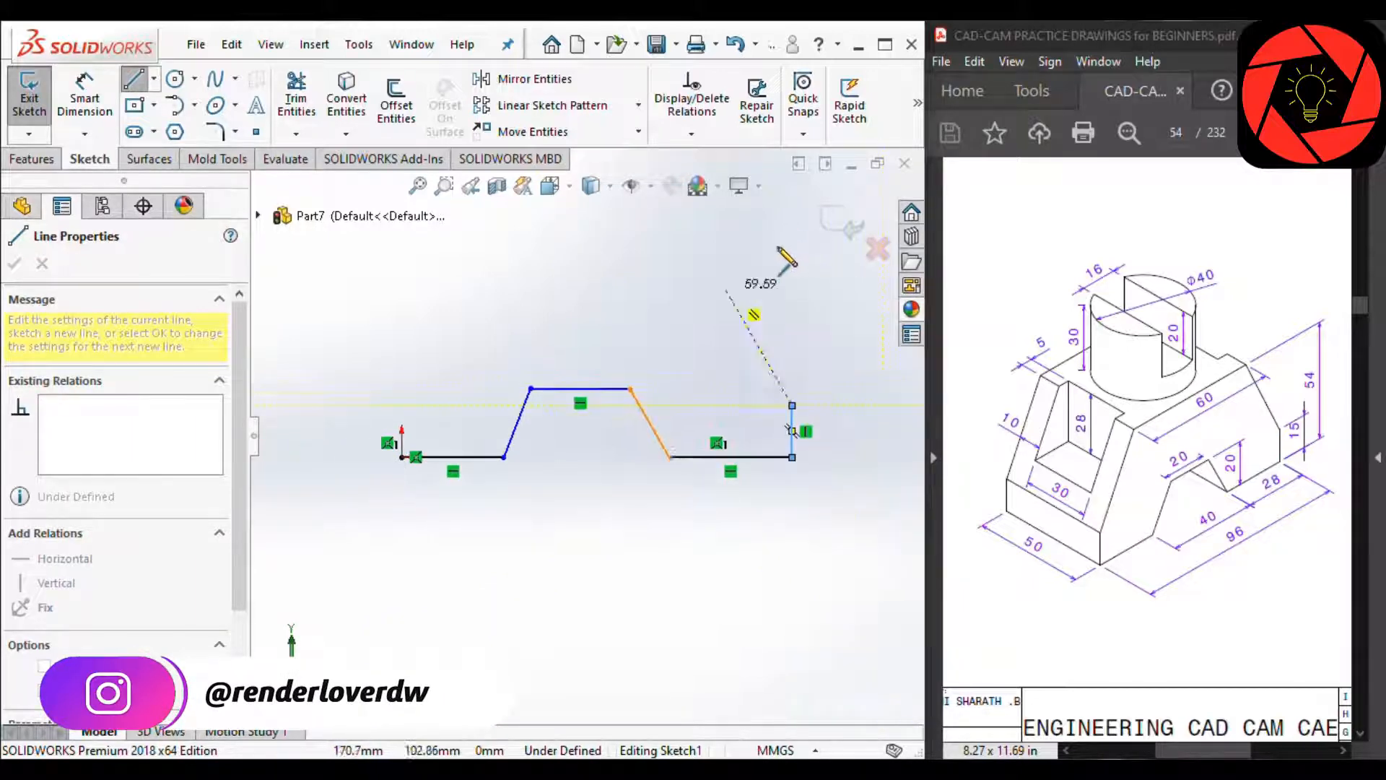
scroll(794, 270, up, 2)
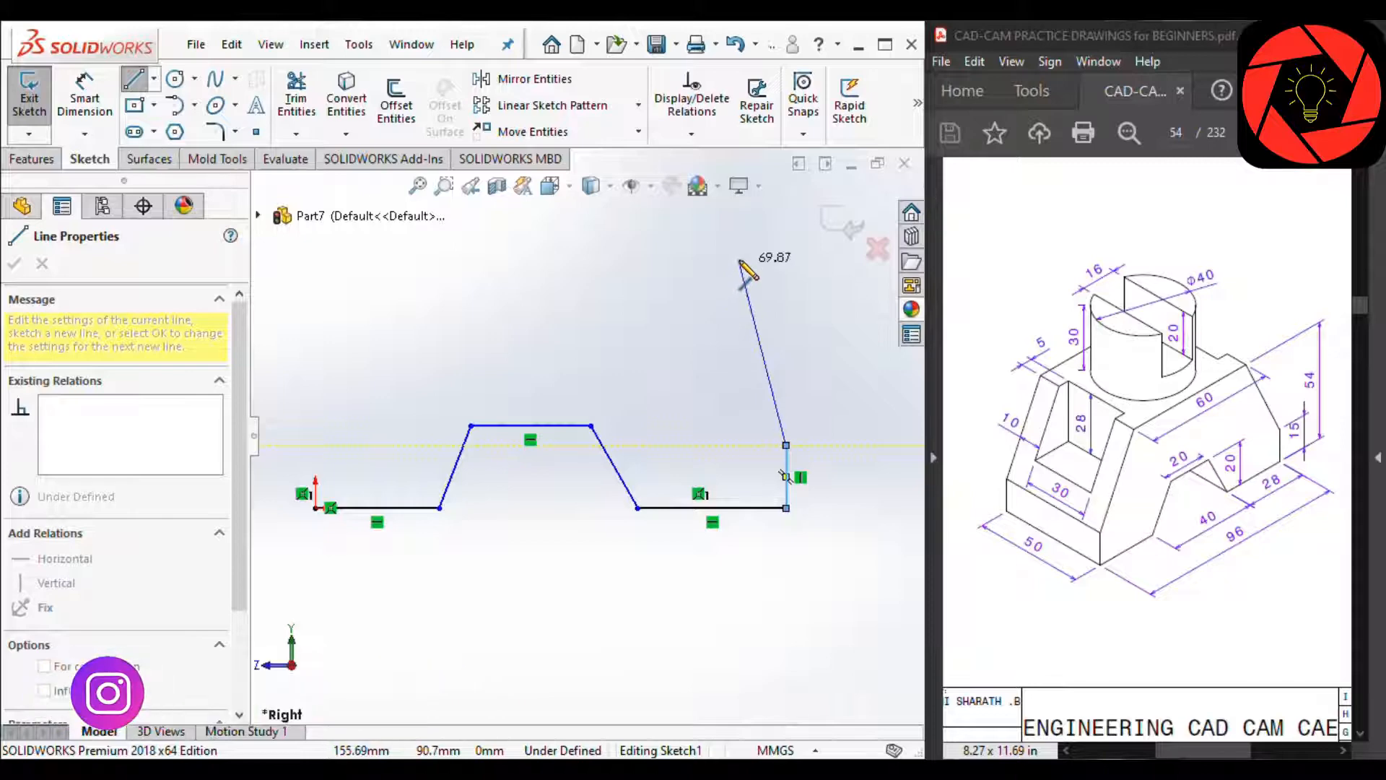
click(740, 258)
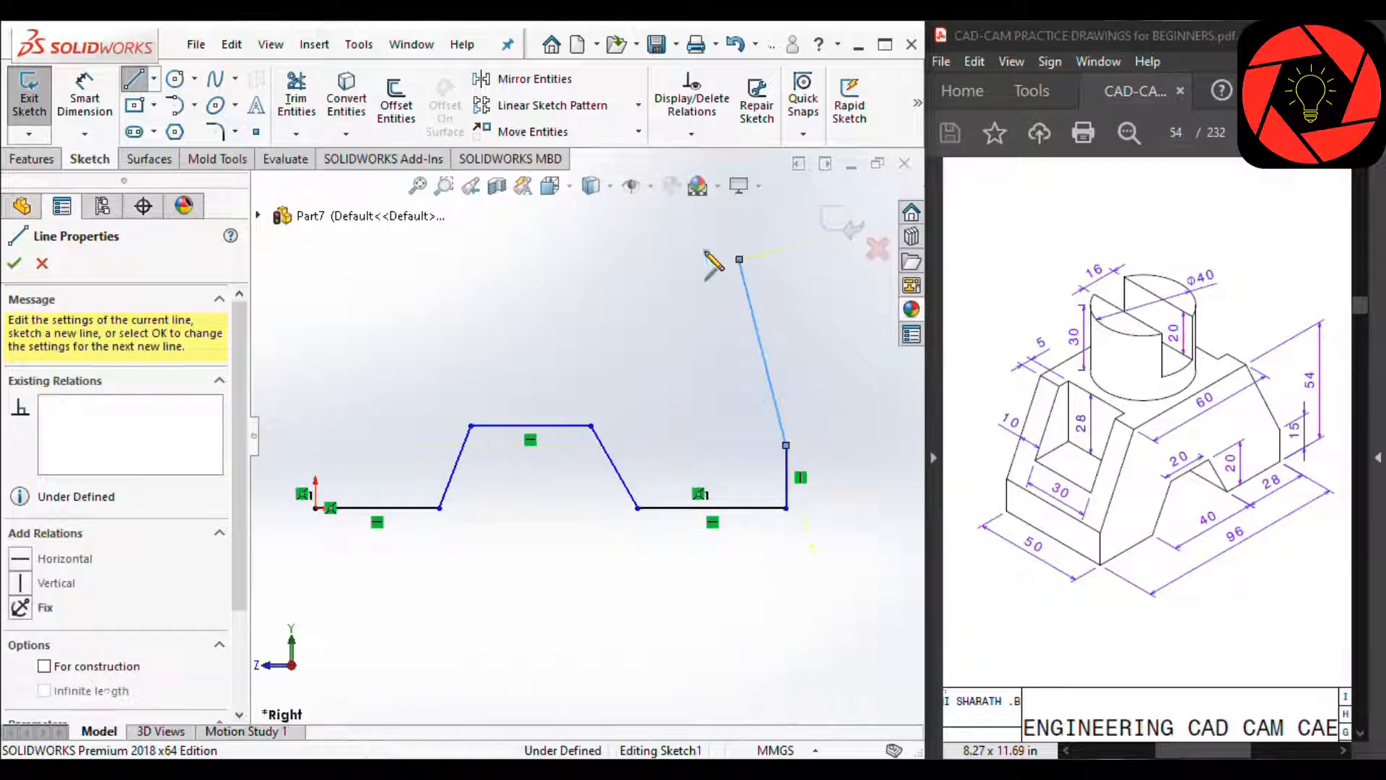
click(402, 258)
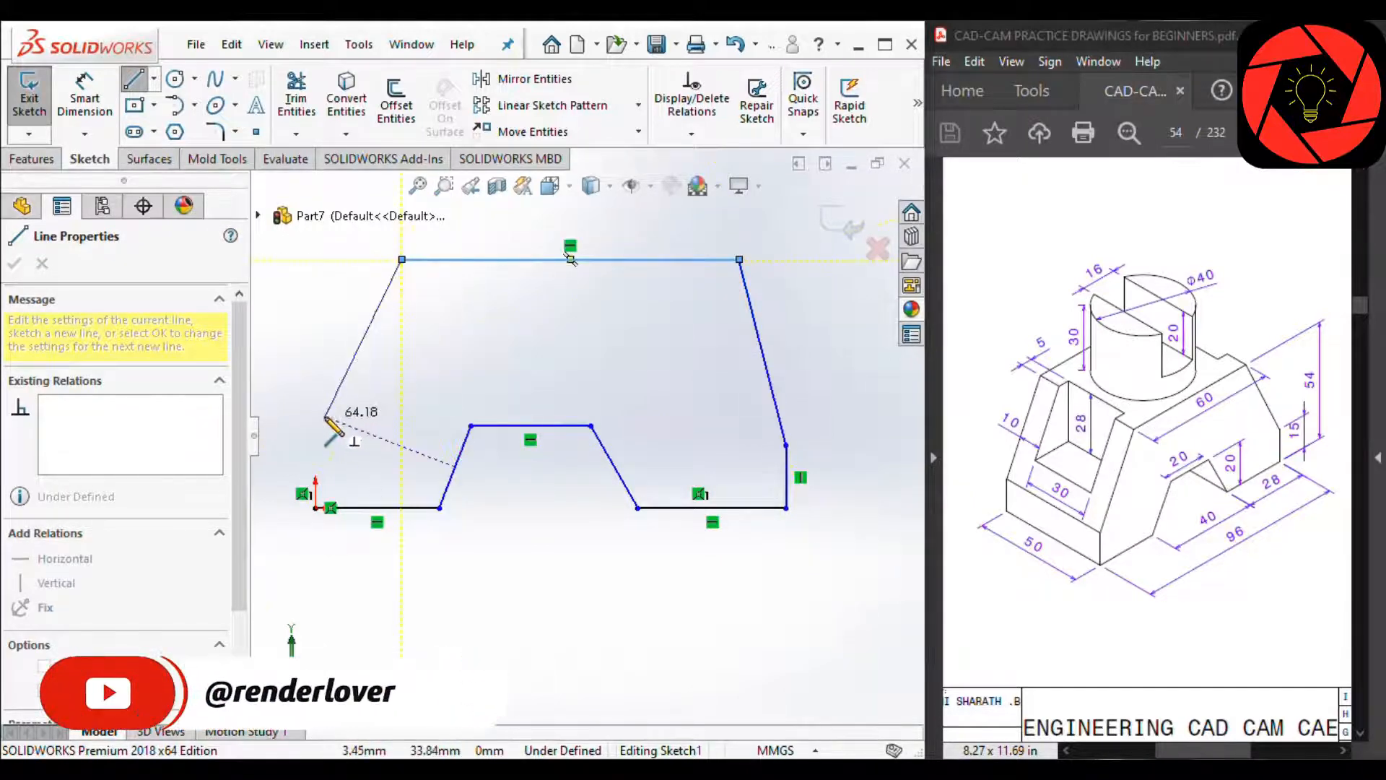
click(317, 445)
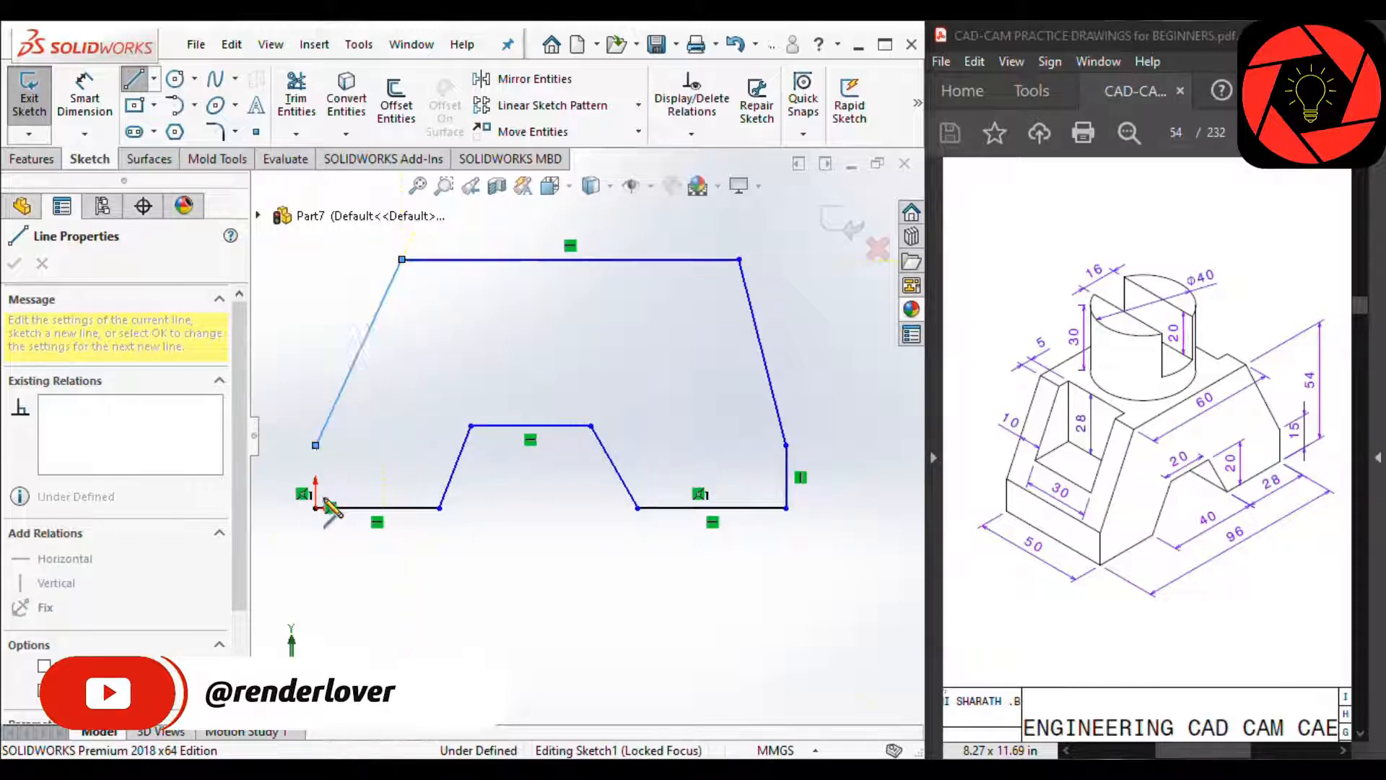
click(315, 508)
scroll(557, 525, up, 1)
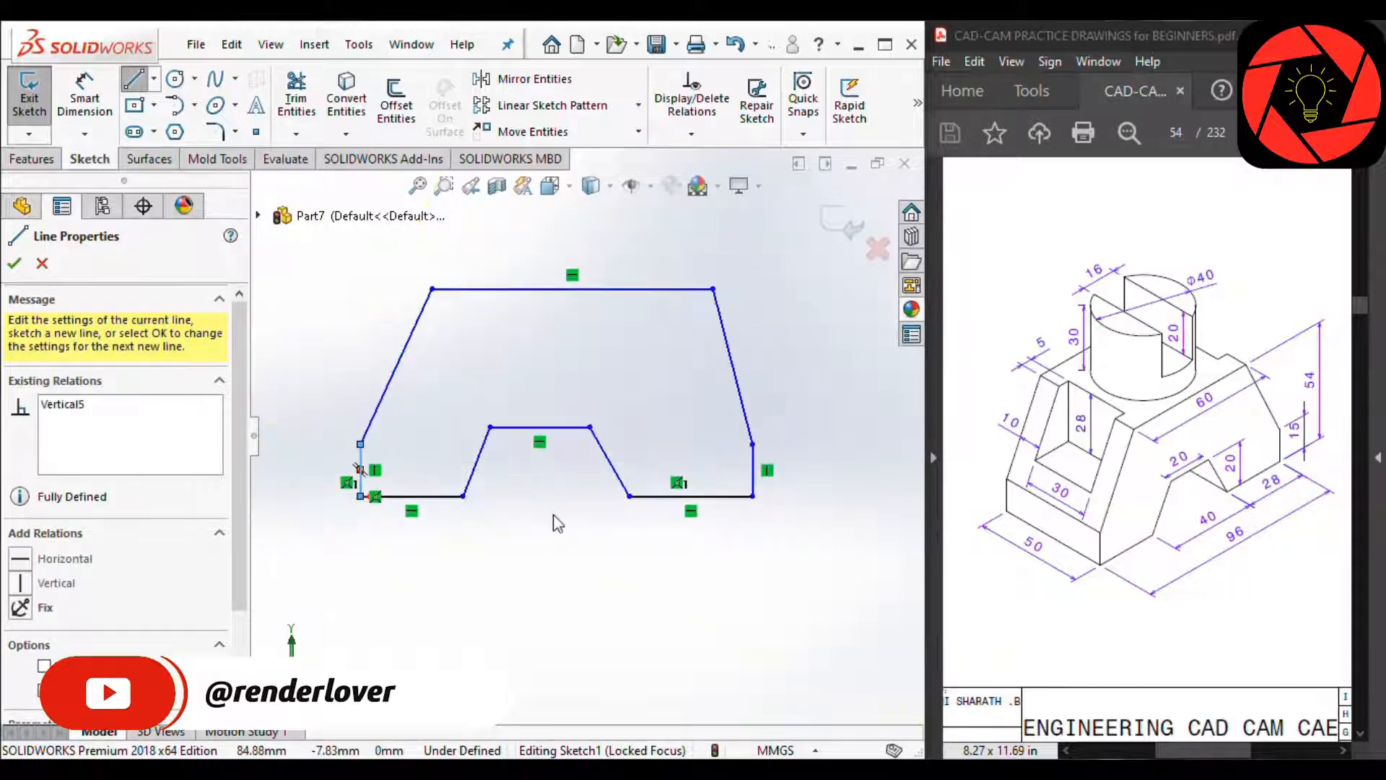
key(Escape)
Step: Make the two bottom line segments on either side of the notch equal in length
click(671, 496)
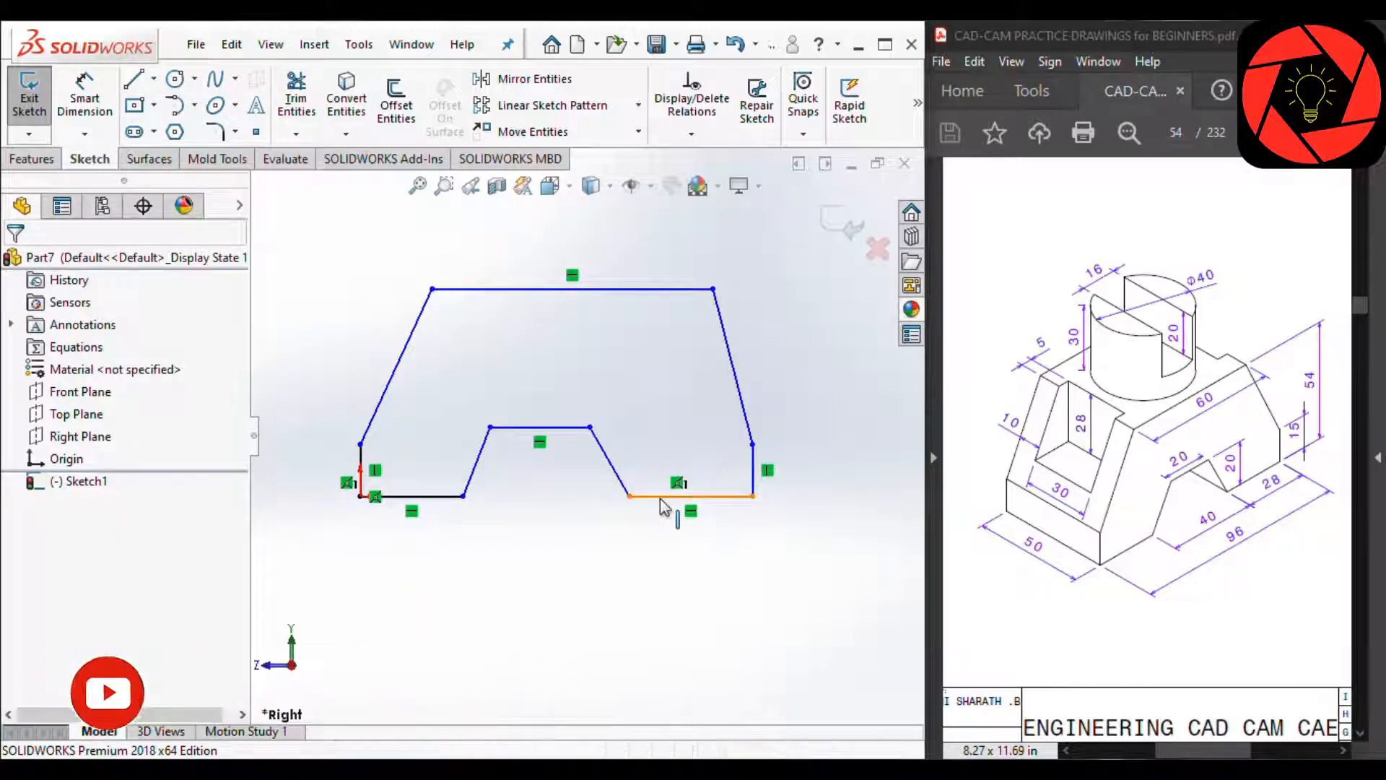
ctrl+click(678, 496)
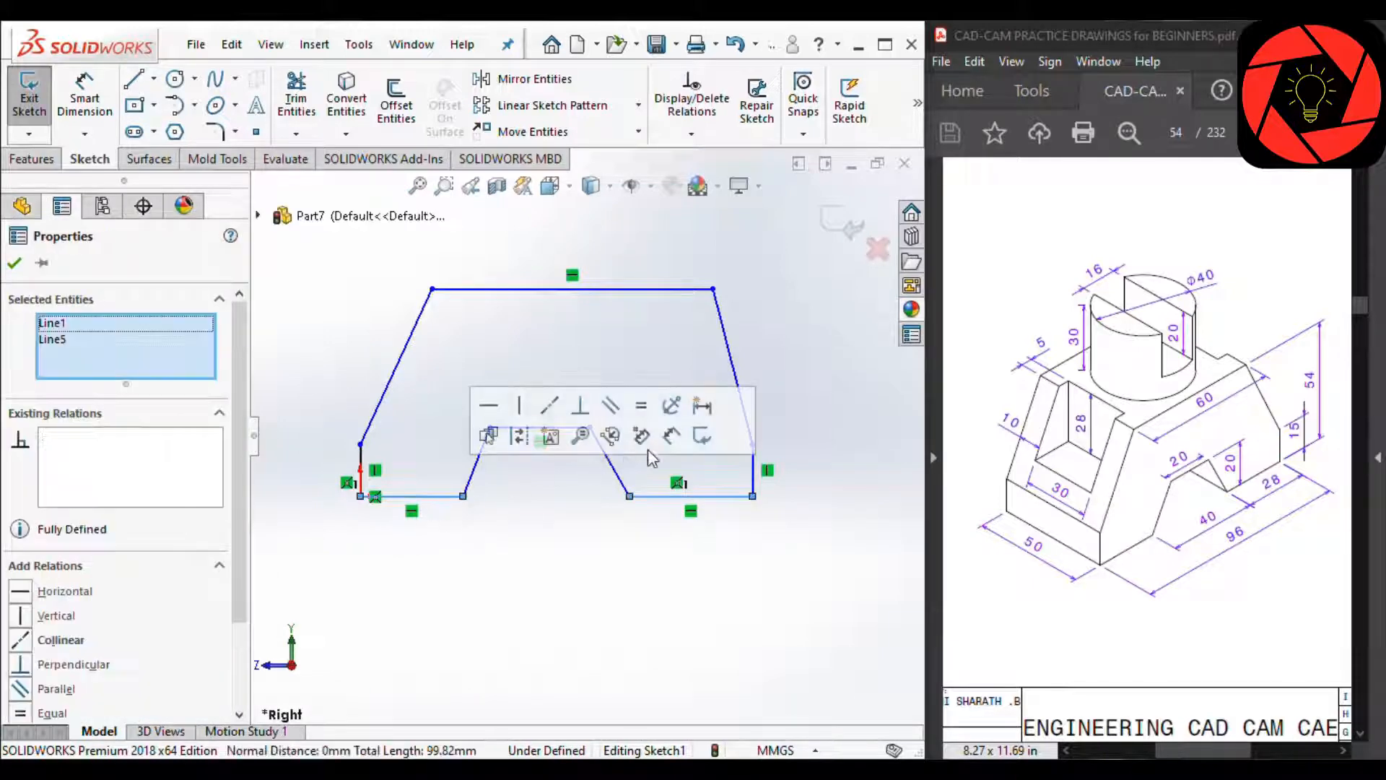
click(641, 406)
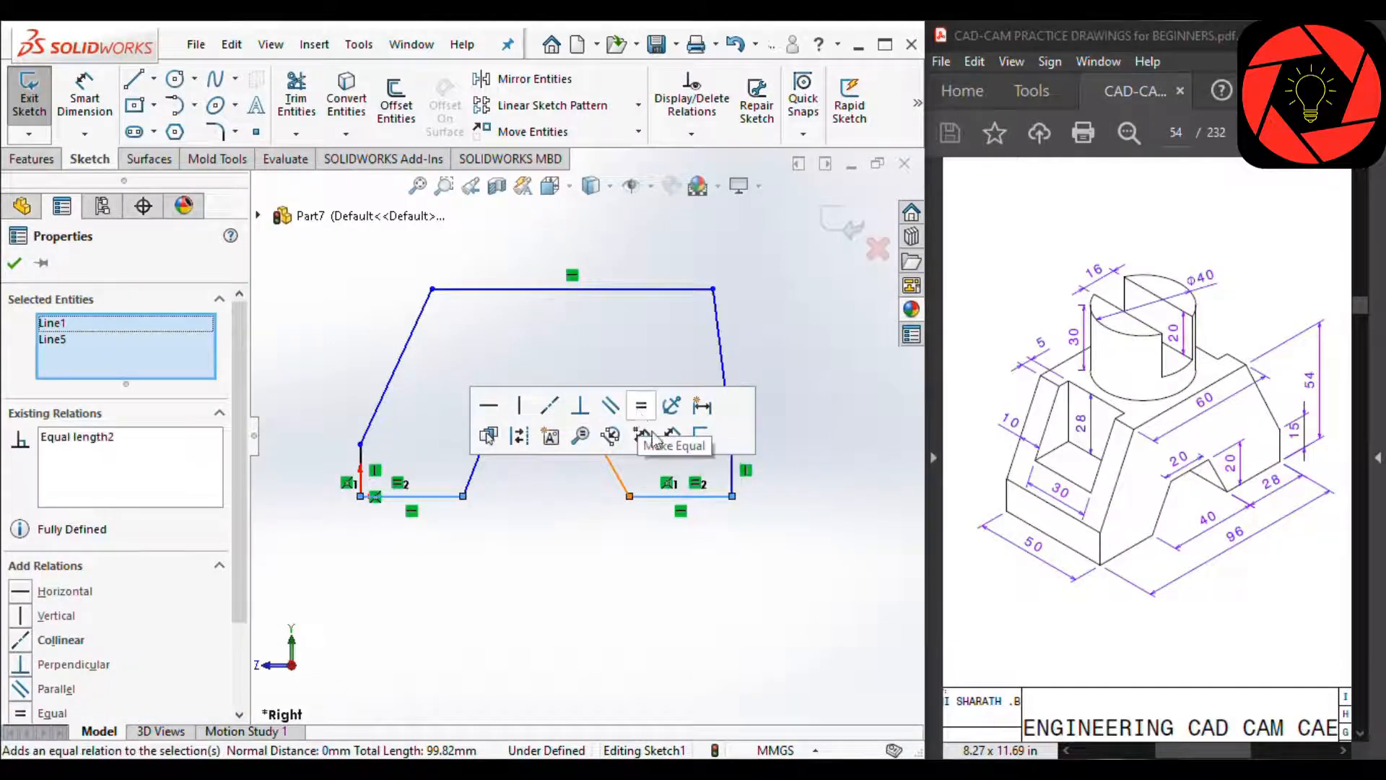
click(579, 527)
Step: Make the two slanted sides of the notch equal in length
scroll(567, 462, down, 2)
scroll(564, 451, up, 1)
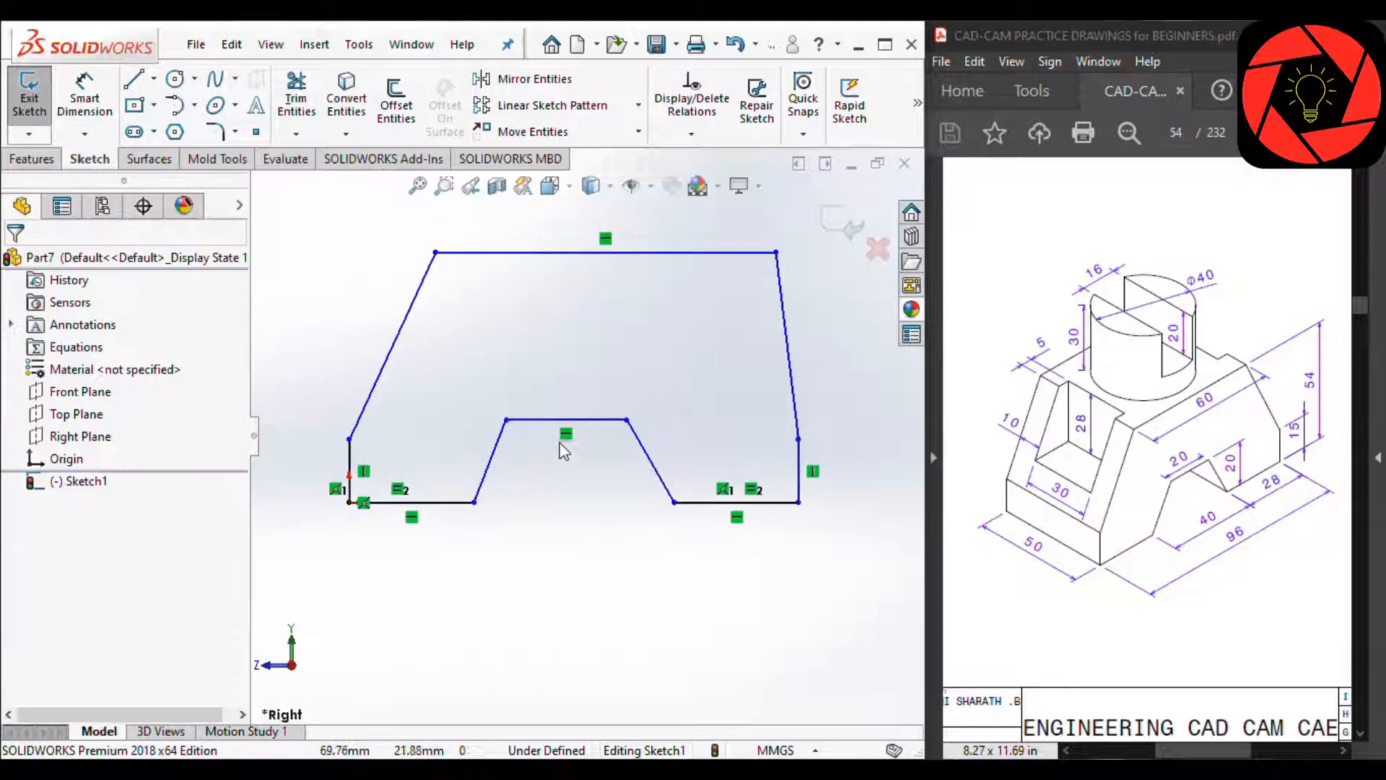
click(653, 456)
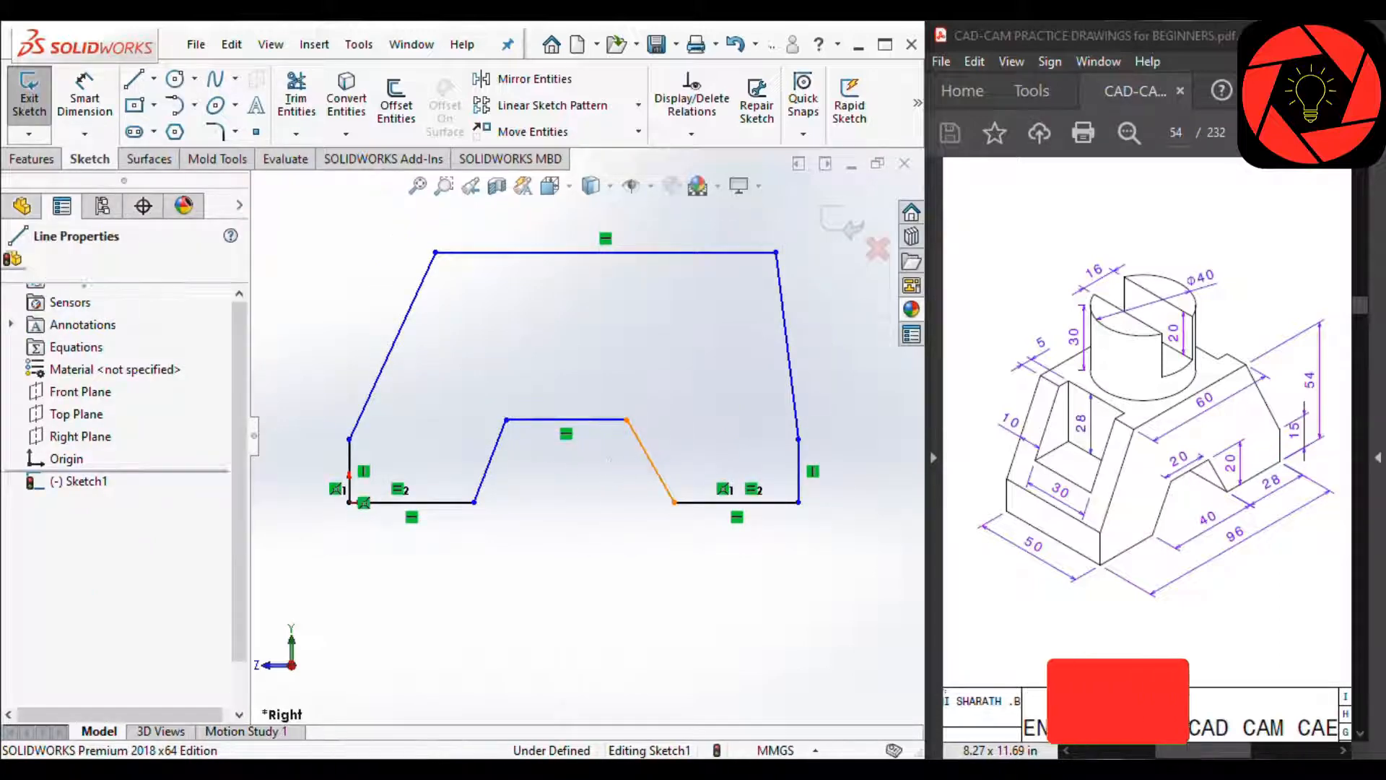
ctrl+click(487, 466)
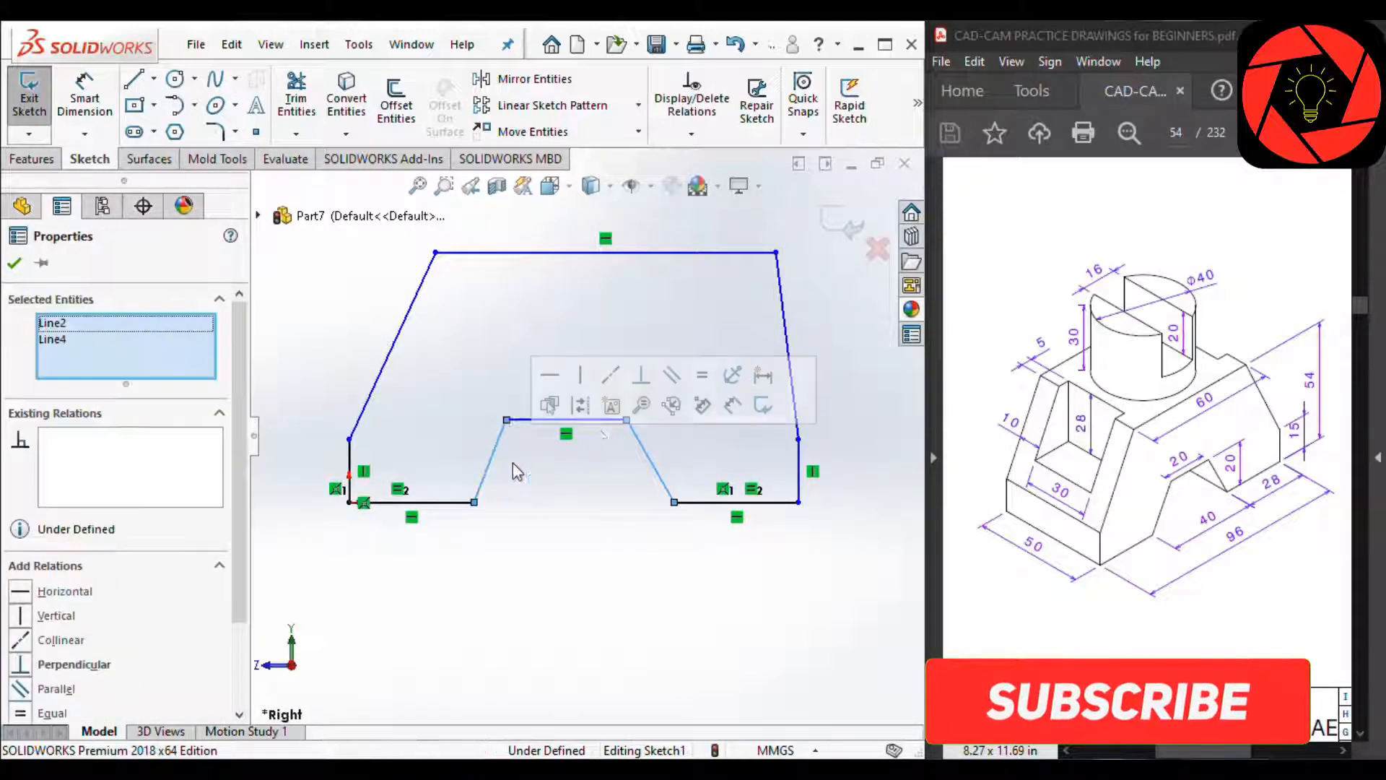
click(702, 374)
click(801, 375)
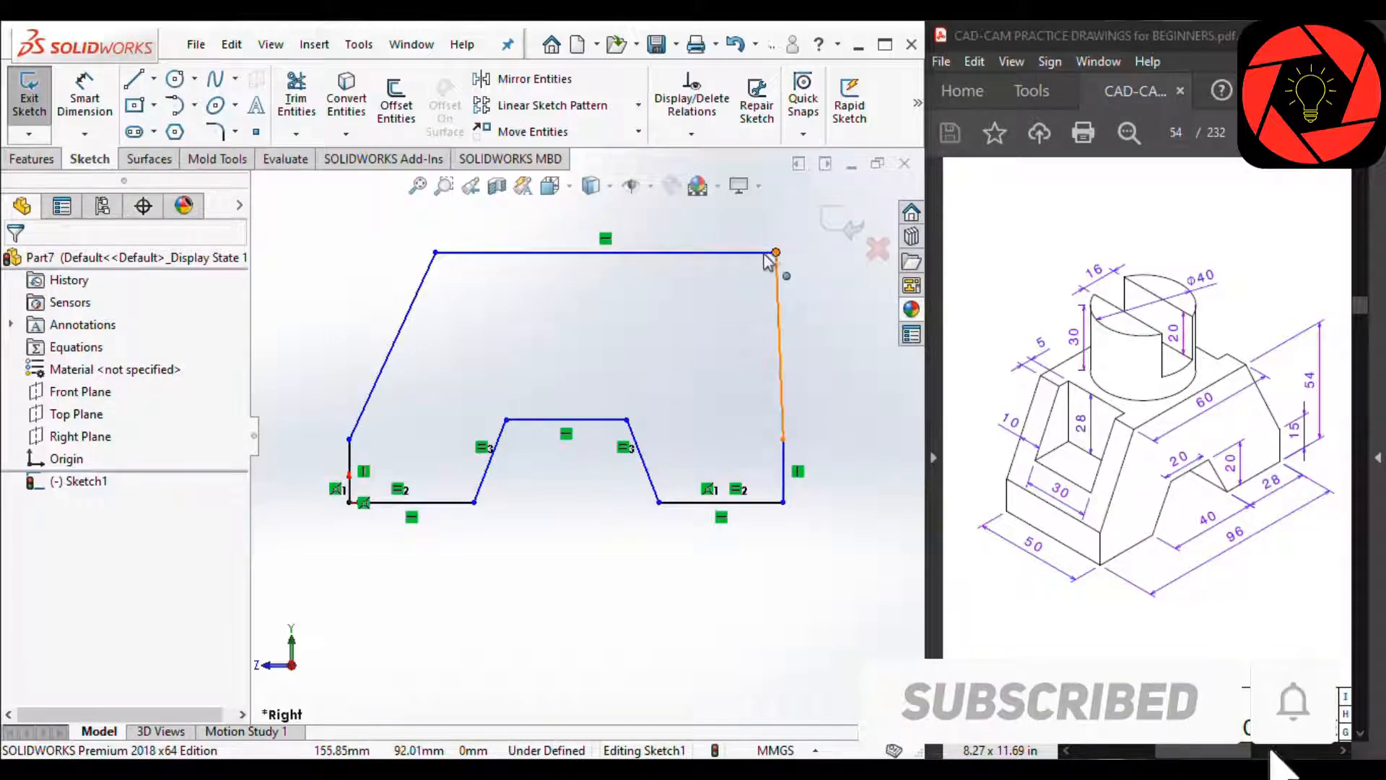
Step: Move the profile's top right corner inward and align the upper endpoints of the two vertical sides with a Horizontal relation
drag(769, 261, 730, 267)
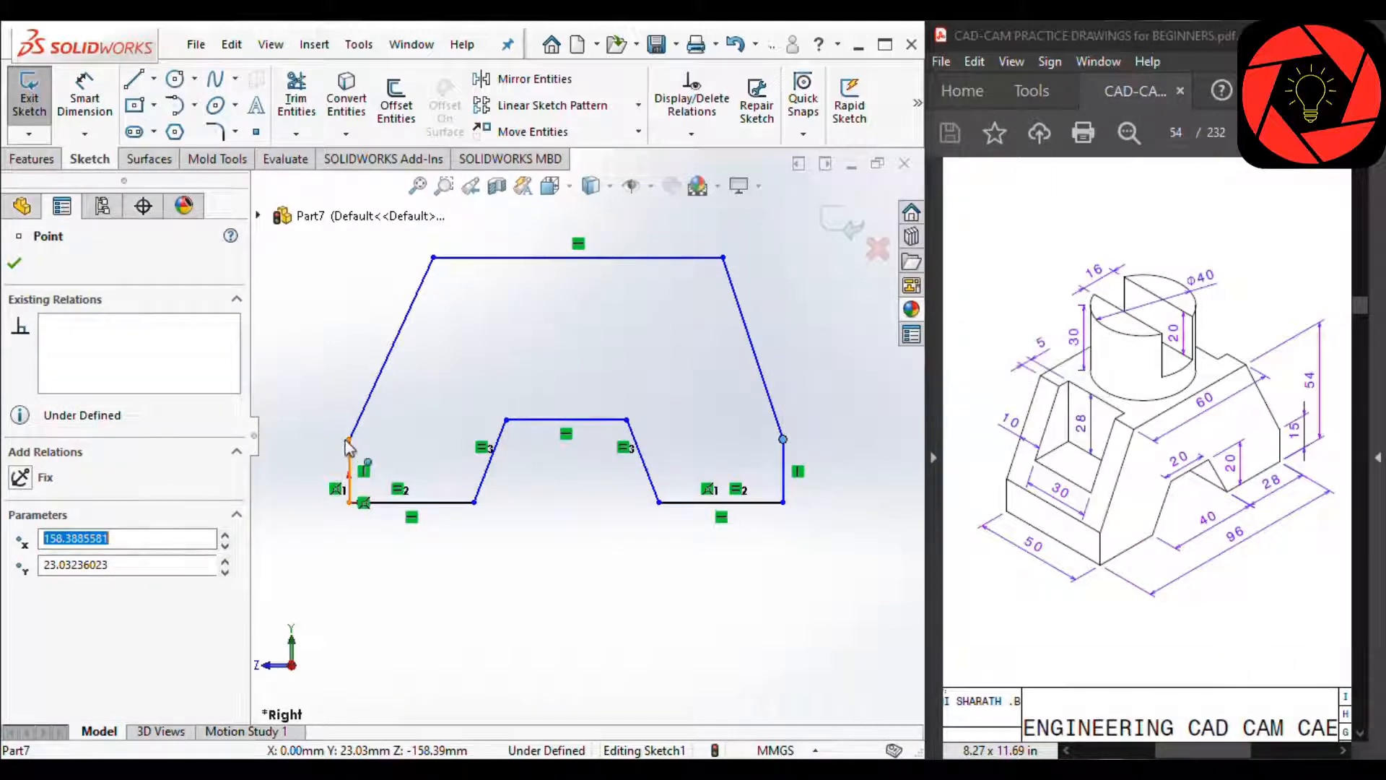
ctrl+click(347, 440)
click(406, 351)
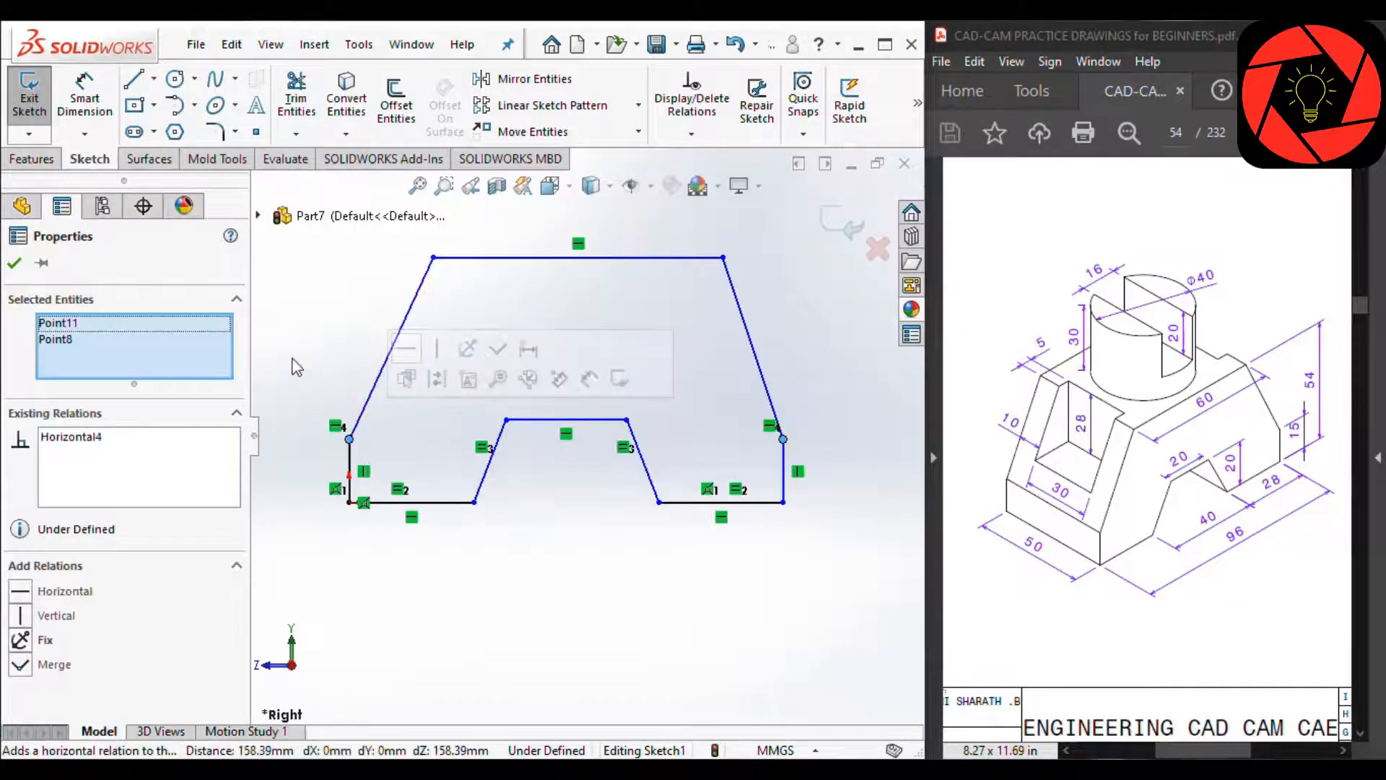
click(292, 359)
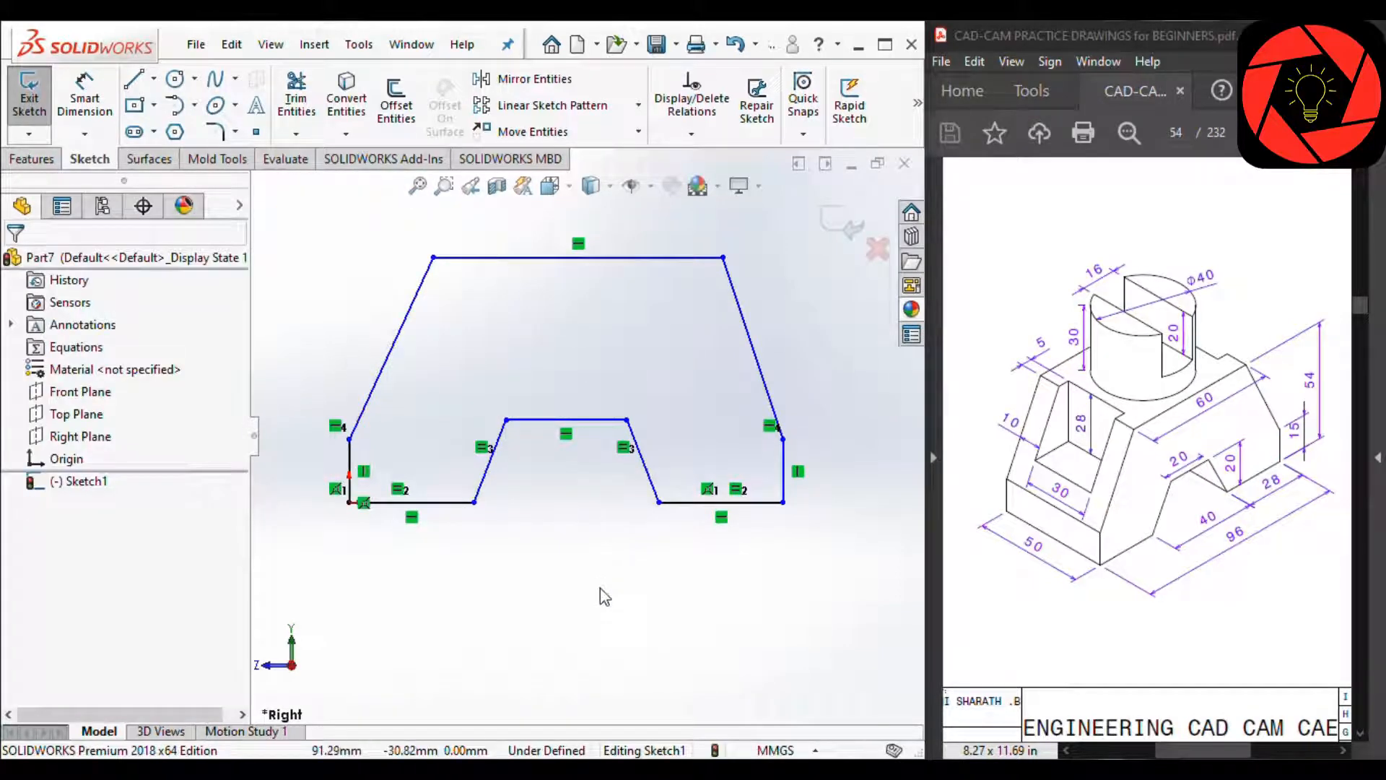
Step: Dimension the overall base width between the two outer bottom corners as 96 mm
right_drag(606, 596, 611, 462)
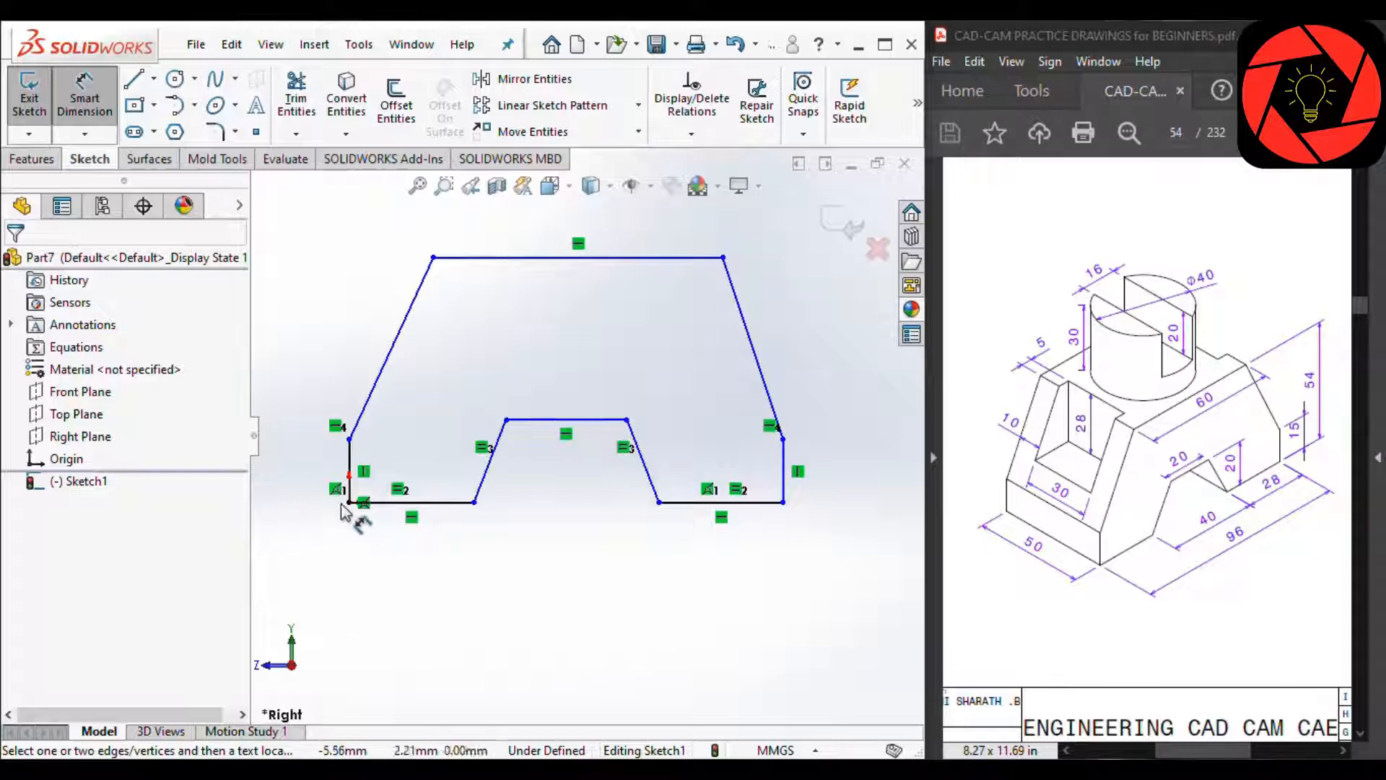
click(349, 502)
click(783, 502)
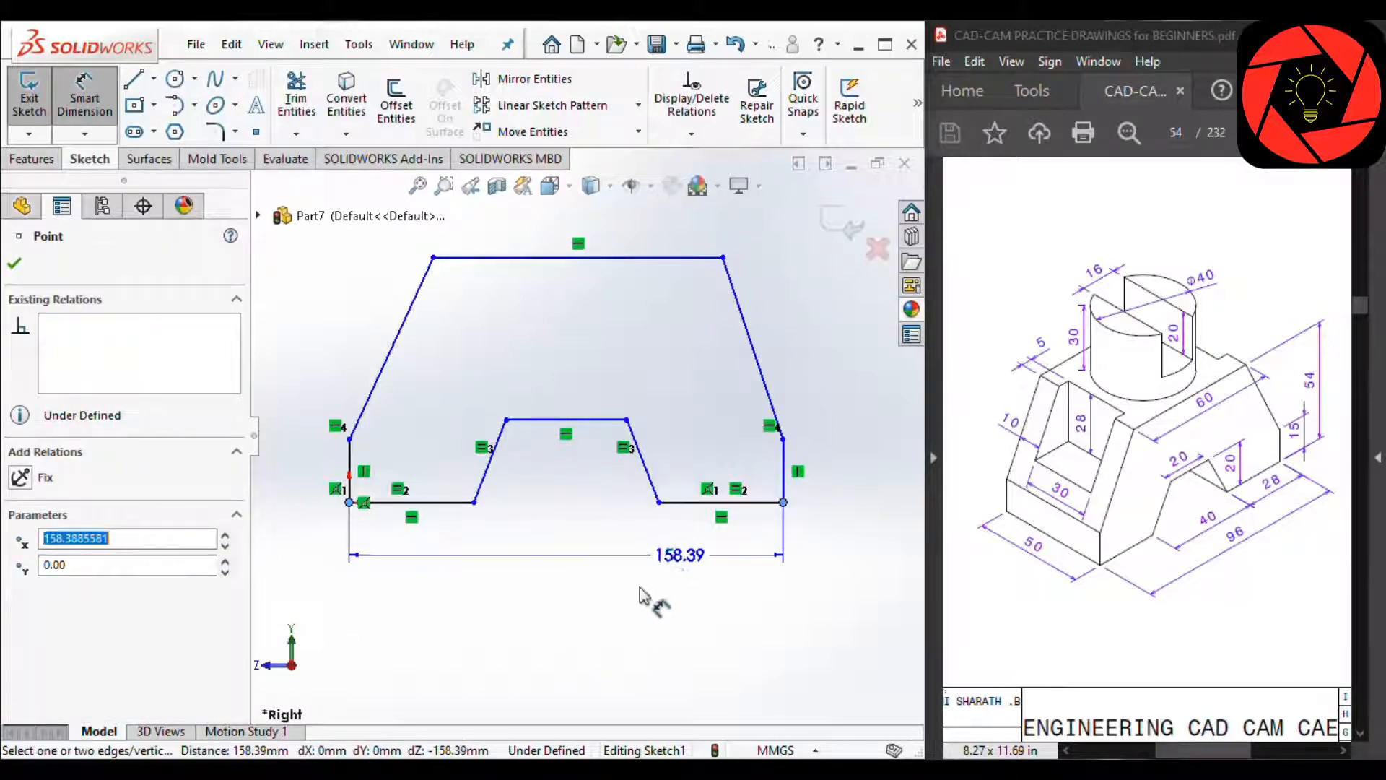
click(599, 593)
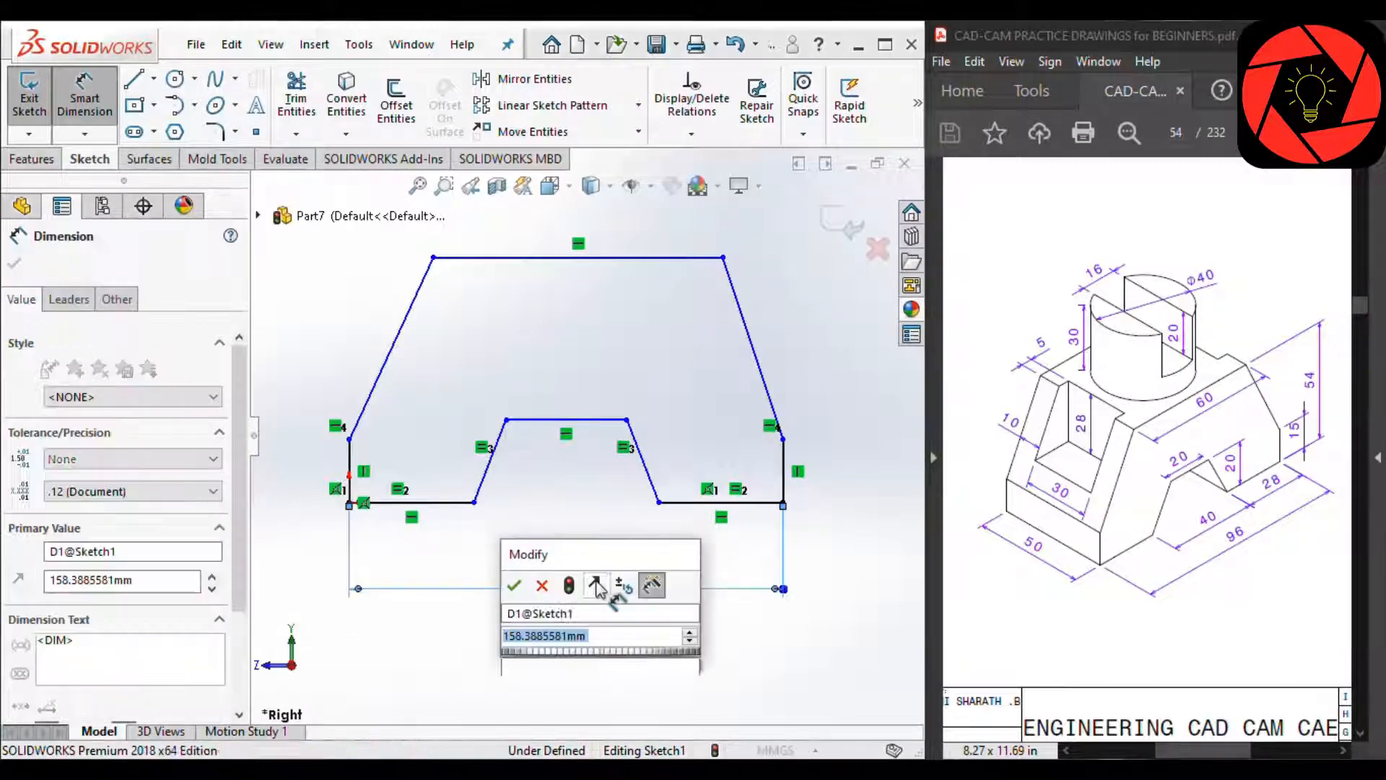
text(96)
key(Return)
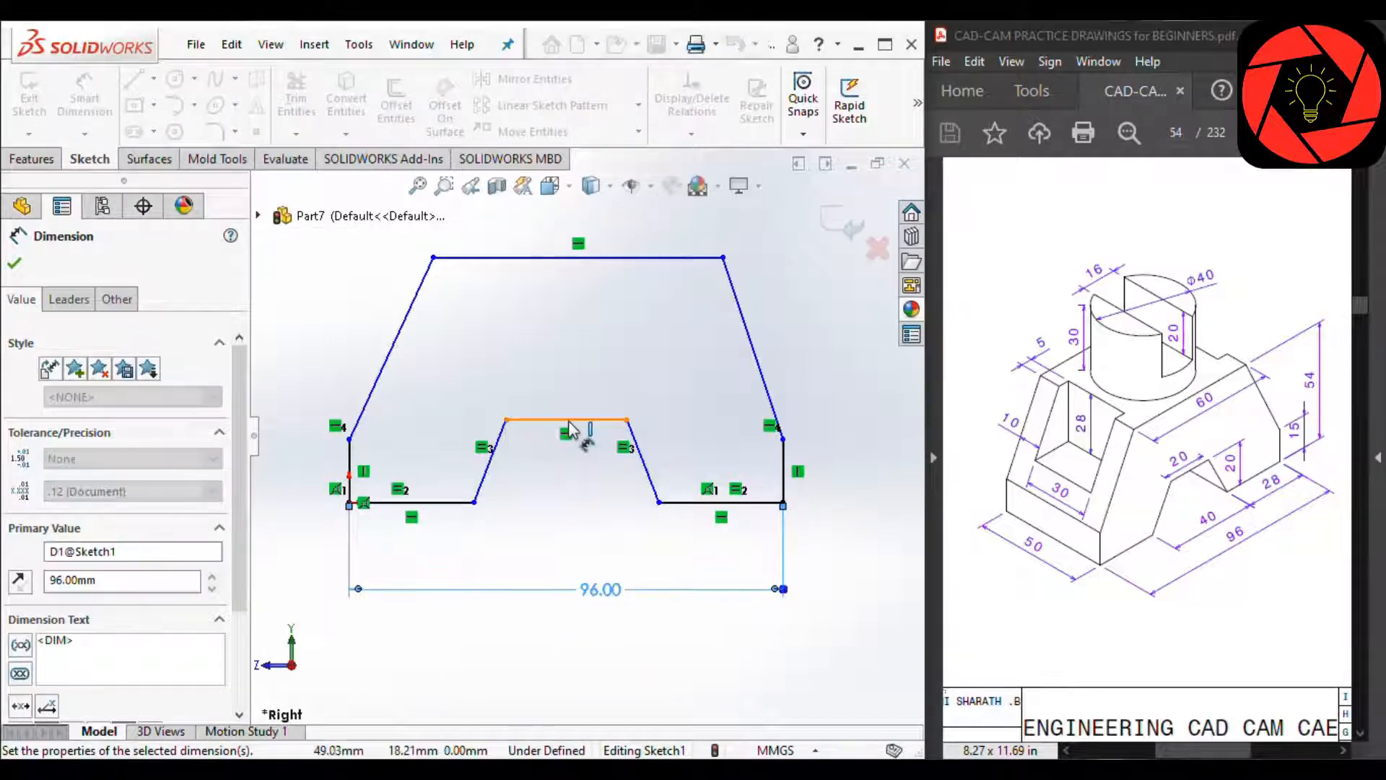
Step: Dimension the notch's top edge as 20 mm and its bottom opening as 40 mm
click(568, 421)
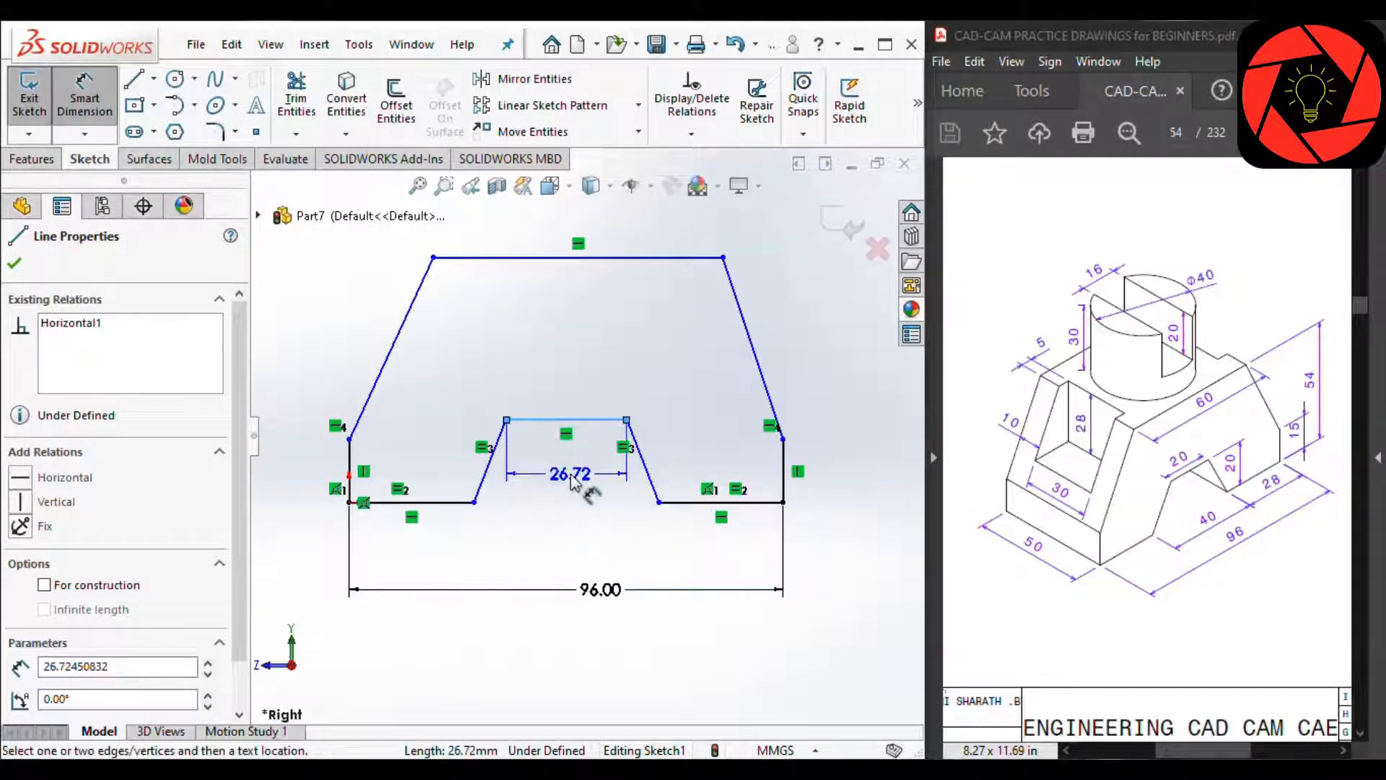
click(566, 405)
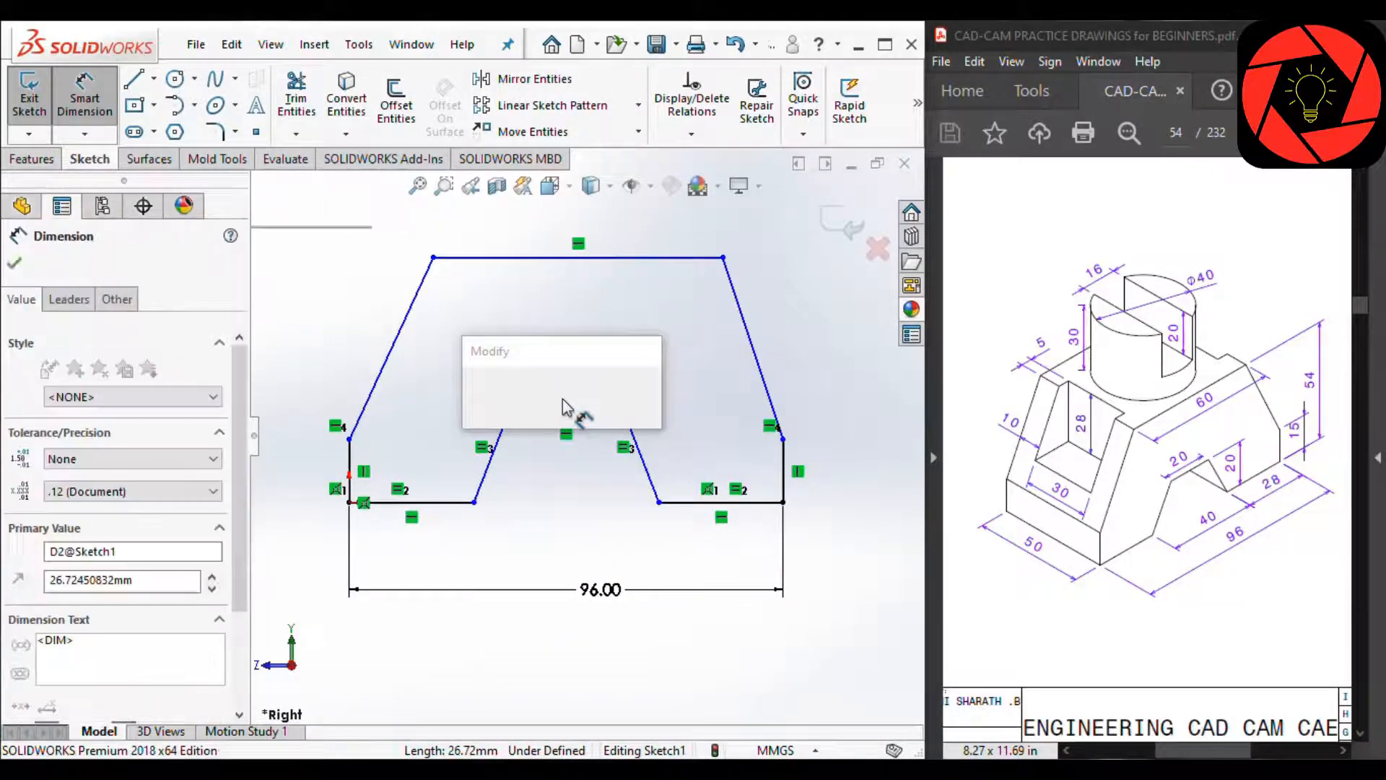
text(20)
key(Return)
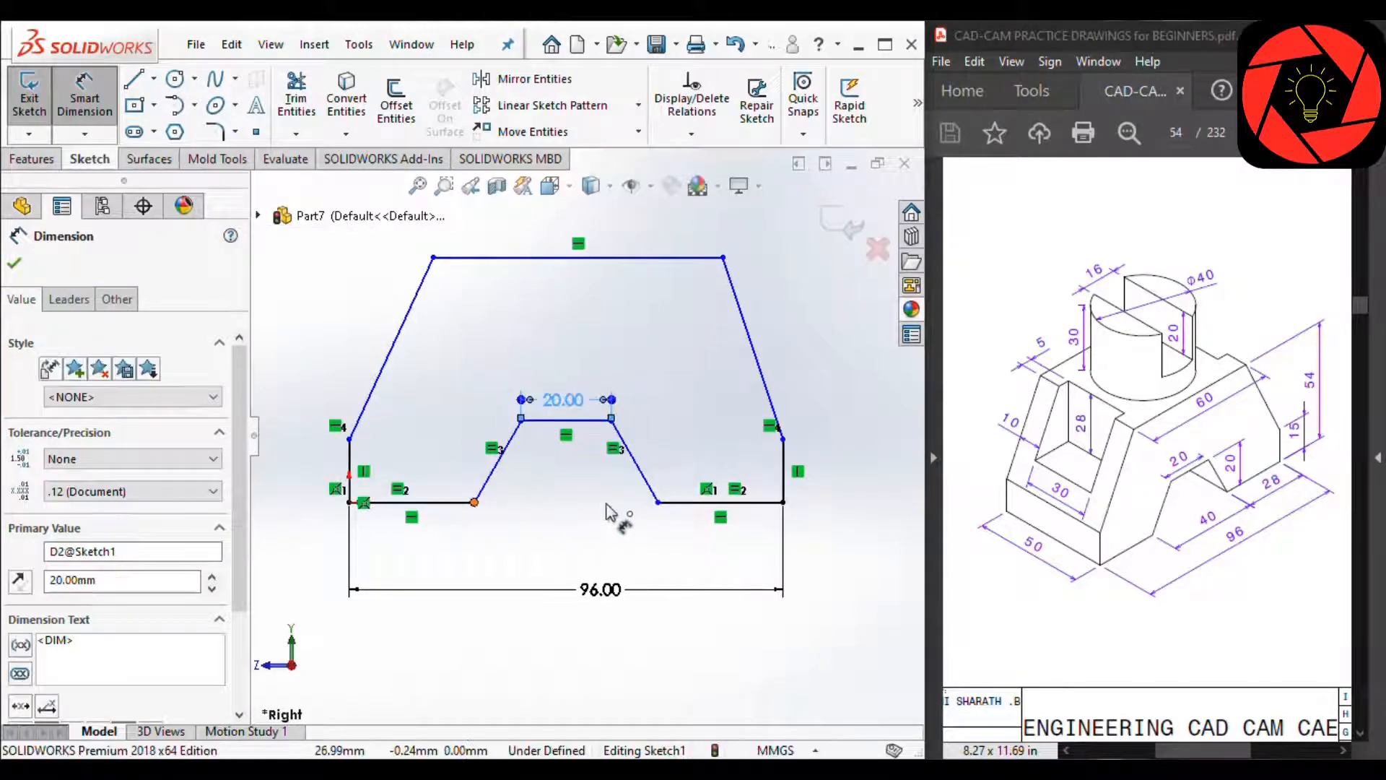
click(657, 502)
click(474, 502)
click(581, 550)
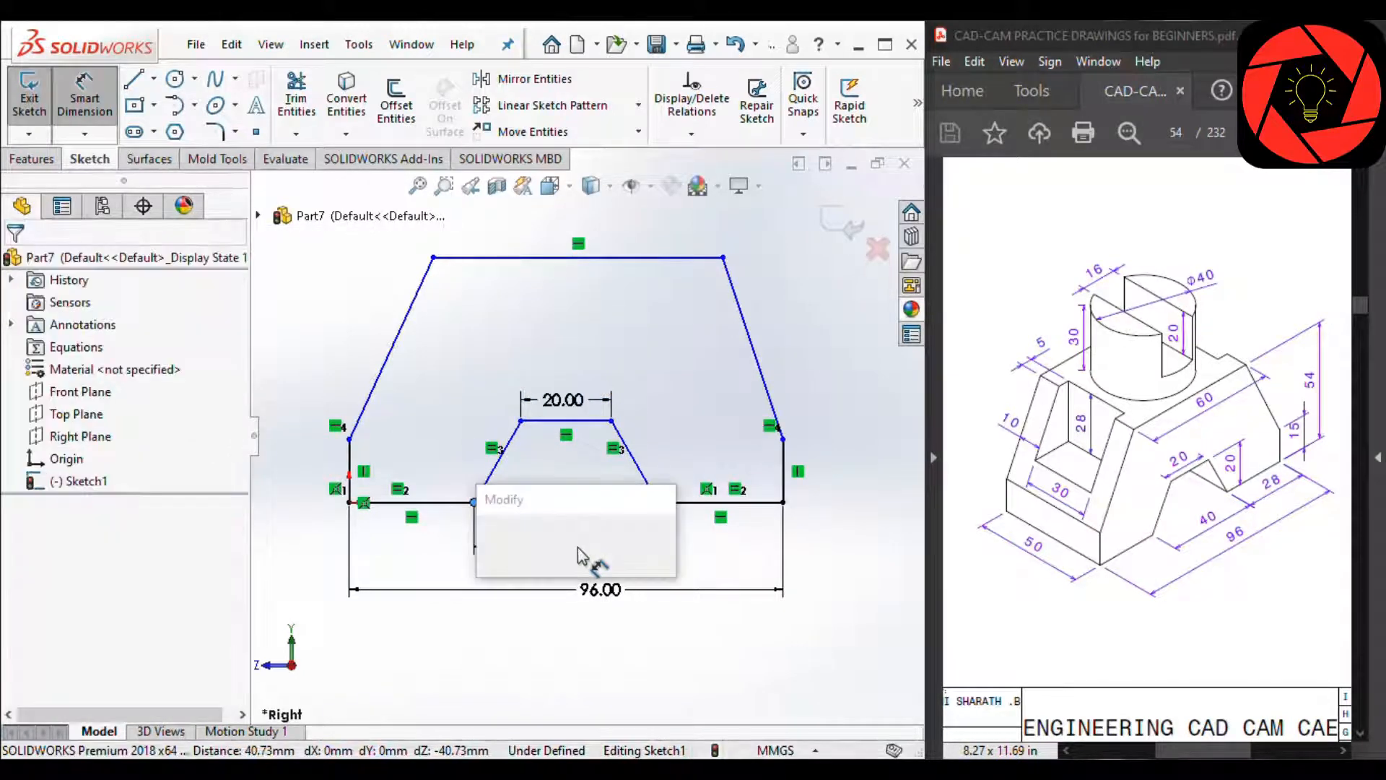
text(40)
key(Return)
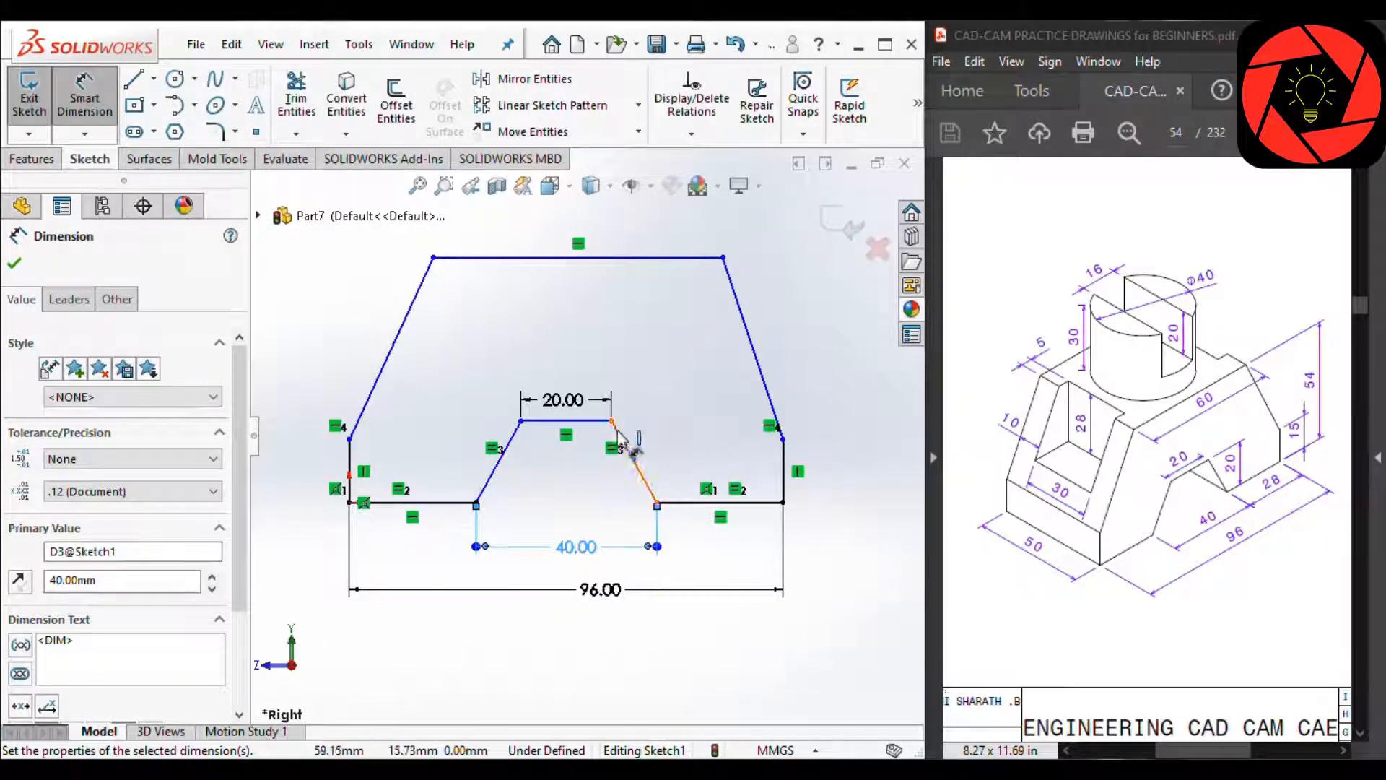
Step: Dimension the notch's vertical height as 20 mm
click(657, 501)
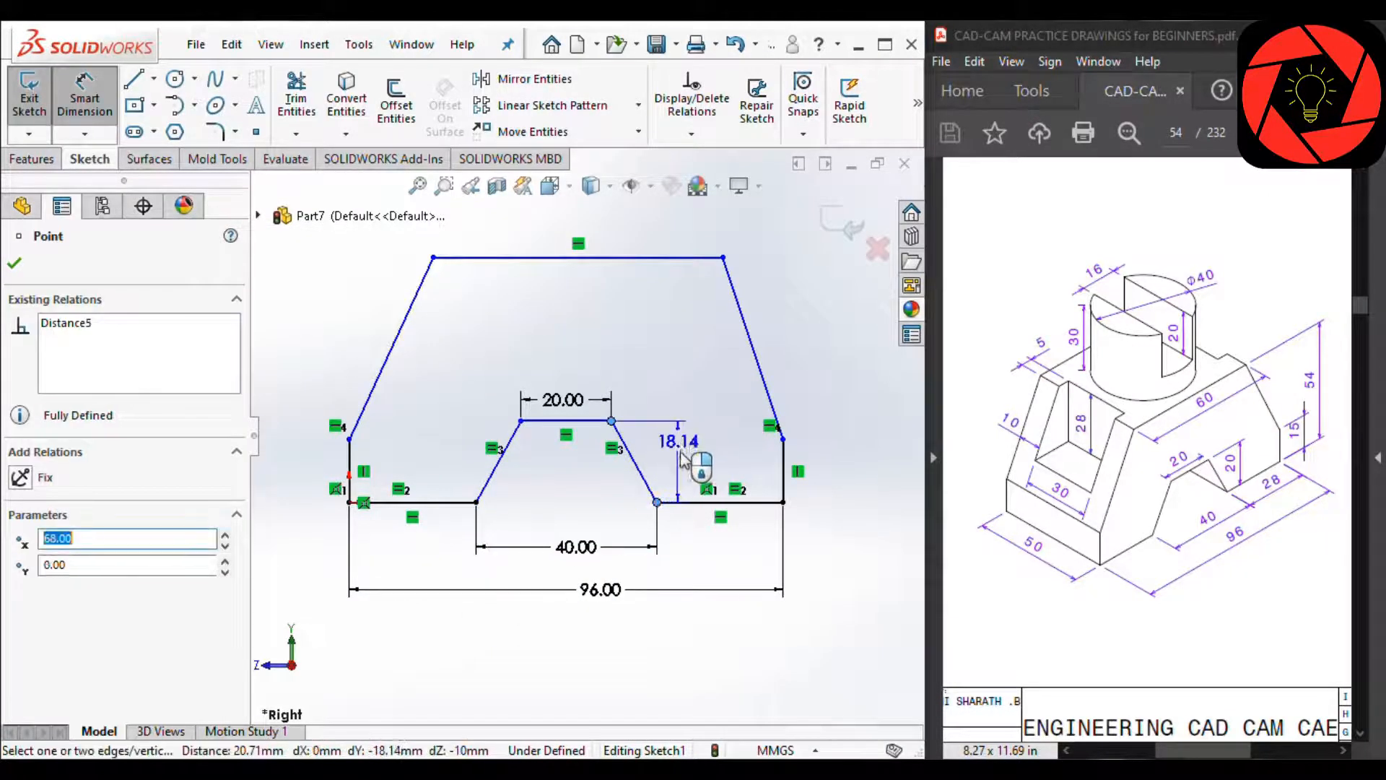
click(677, 468)
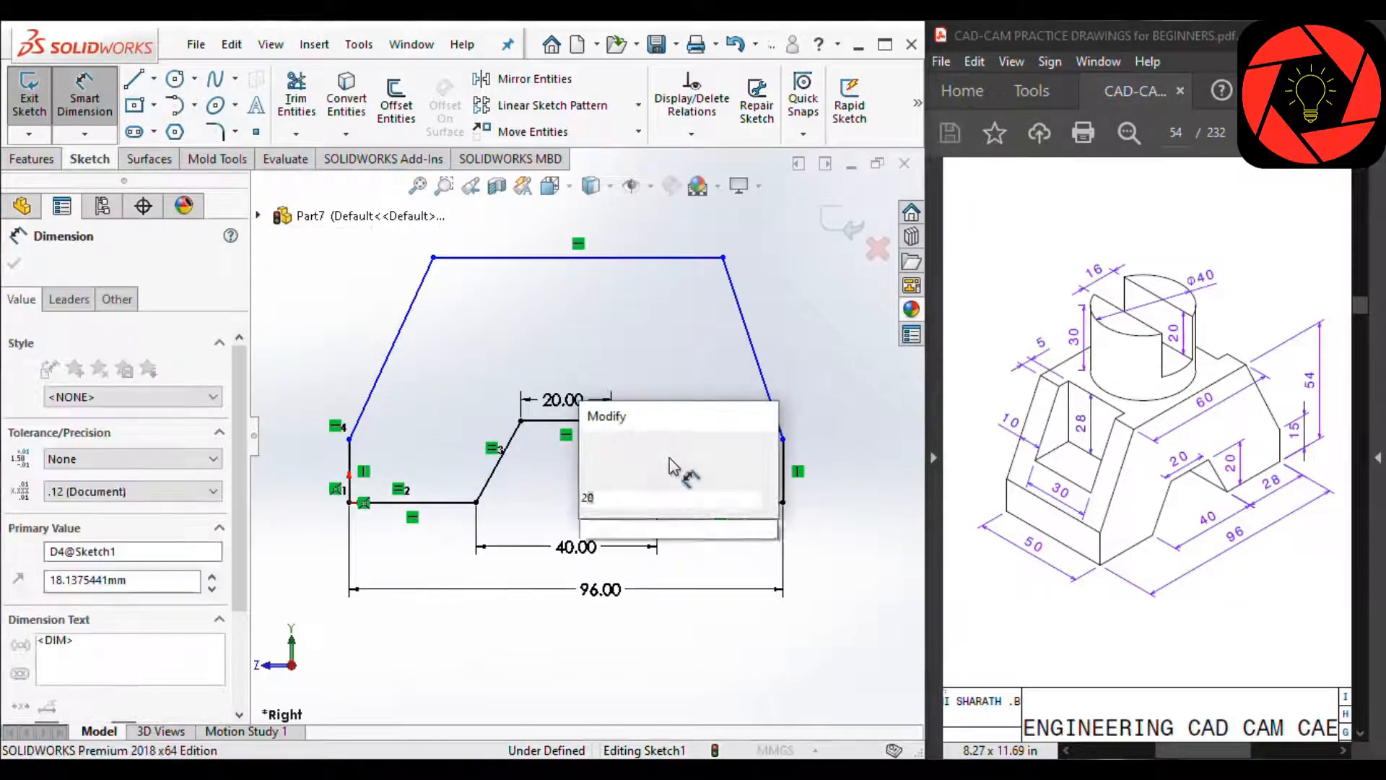
text(20)
key(Return)
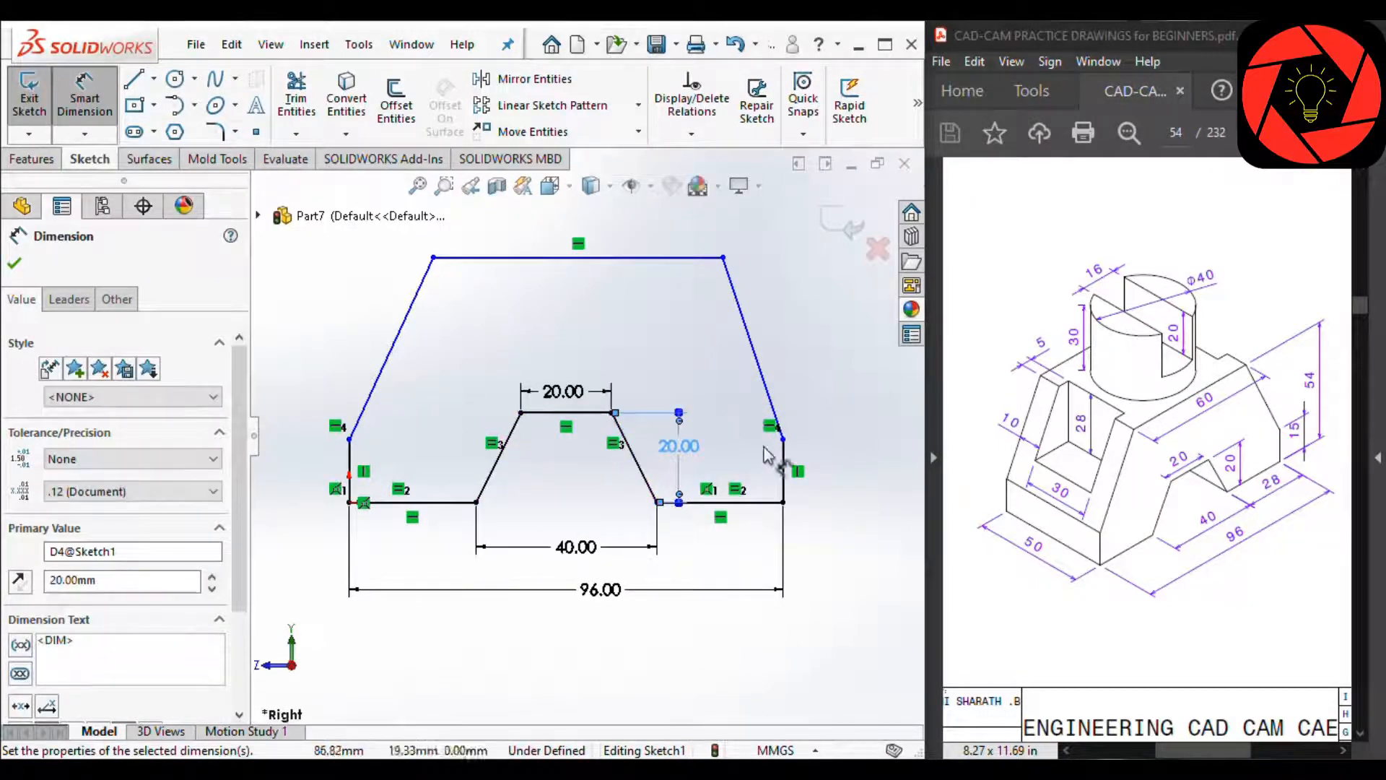
Step: Dimension the right vertical side of the profile as 15 mm
click(785, 470)
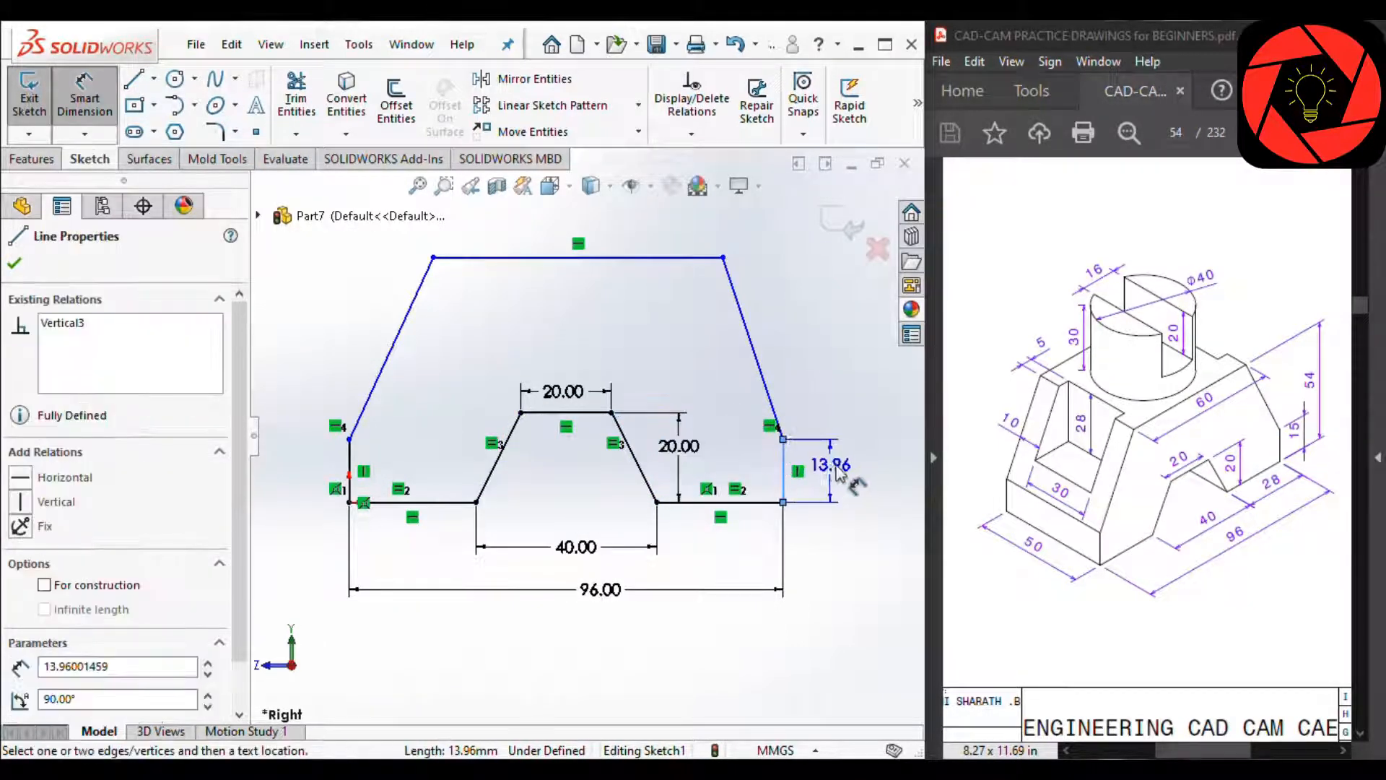
click(838, 465)
text(15)
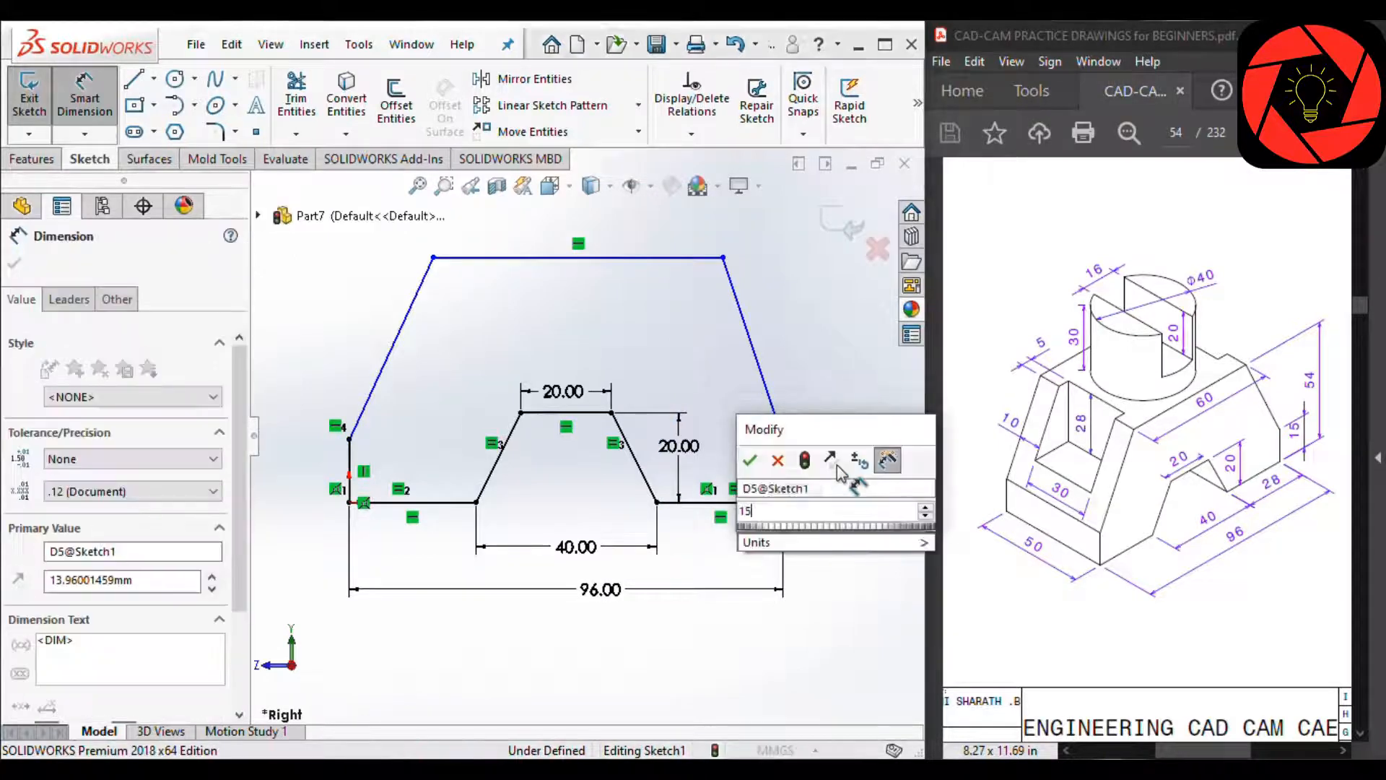
key(Return)
Step: Dimension the overall height between the profile's bottom right segment and its top edge as 54 mm
click(759, 504)
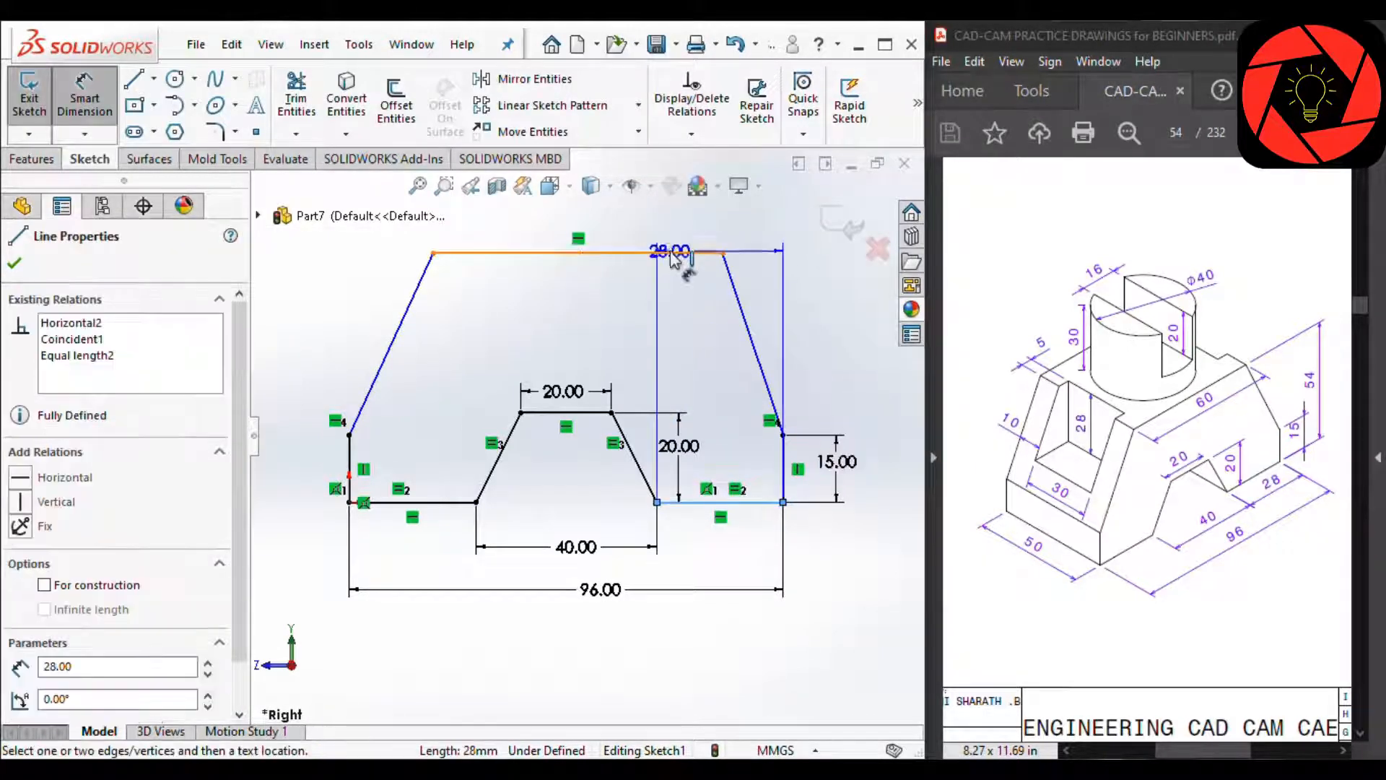
click(683, 253)
click(831, 383)
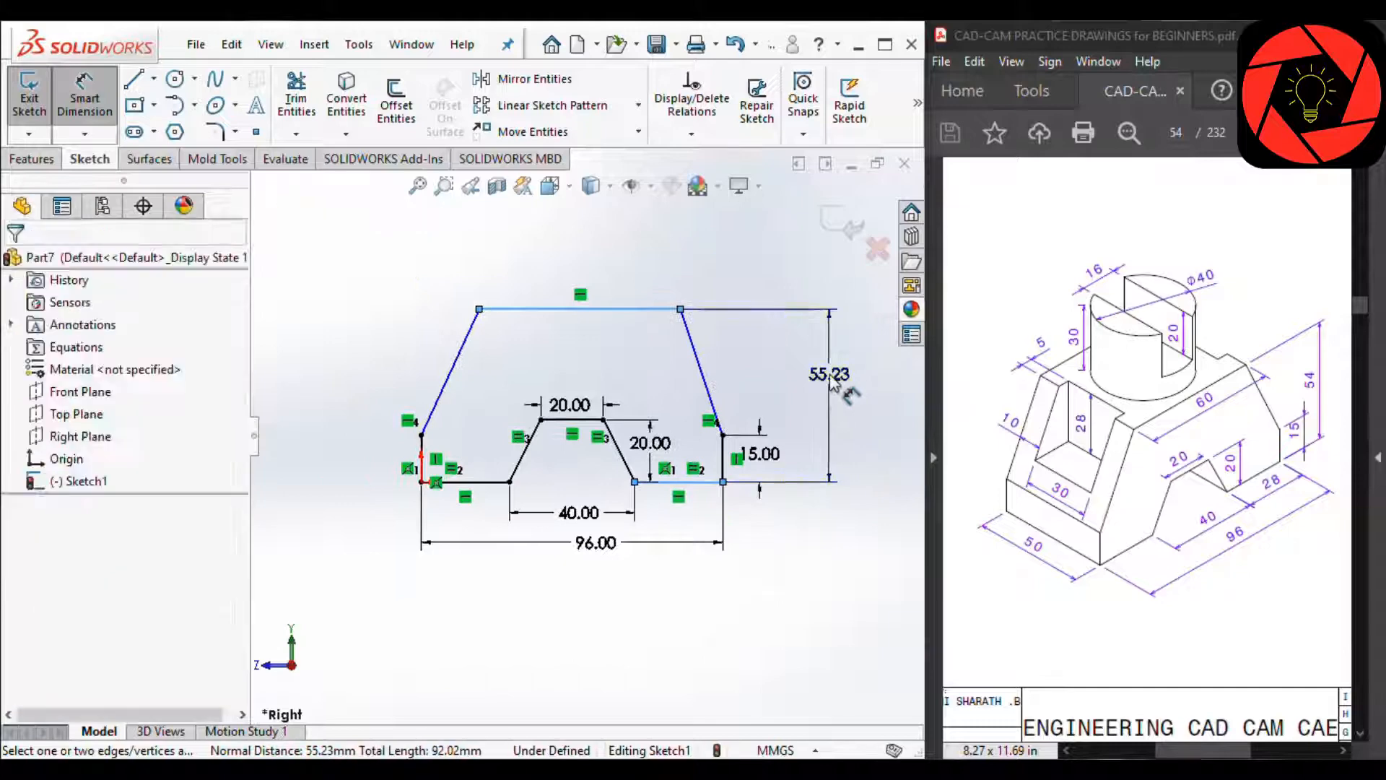
text(54)
key(Return)
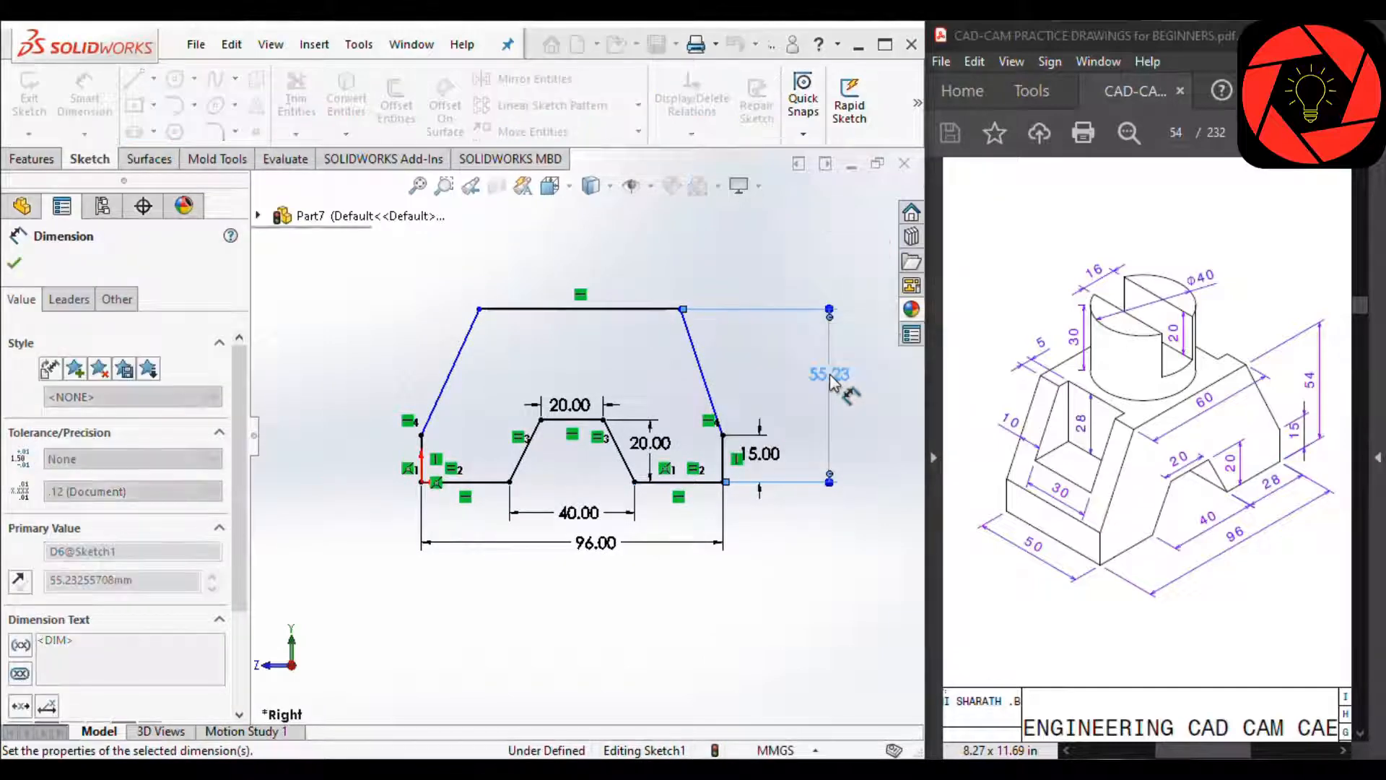
Step: Dimension the profile's top edge as 60 mm
click(596, 314)
click(599, 271)
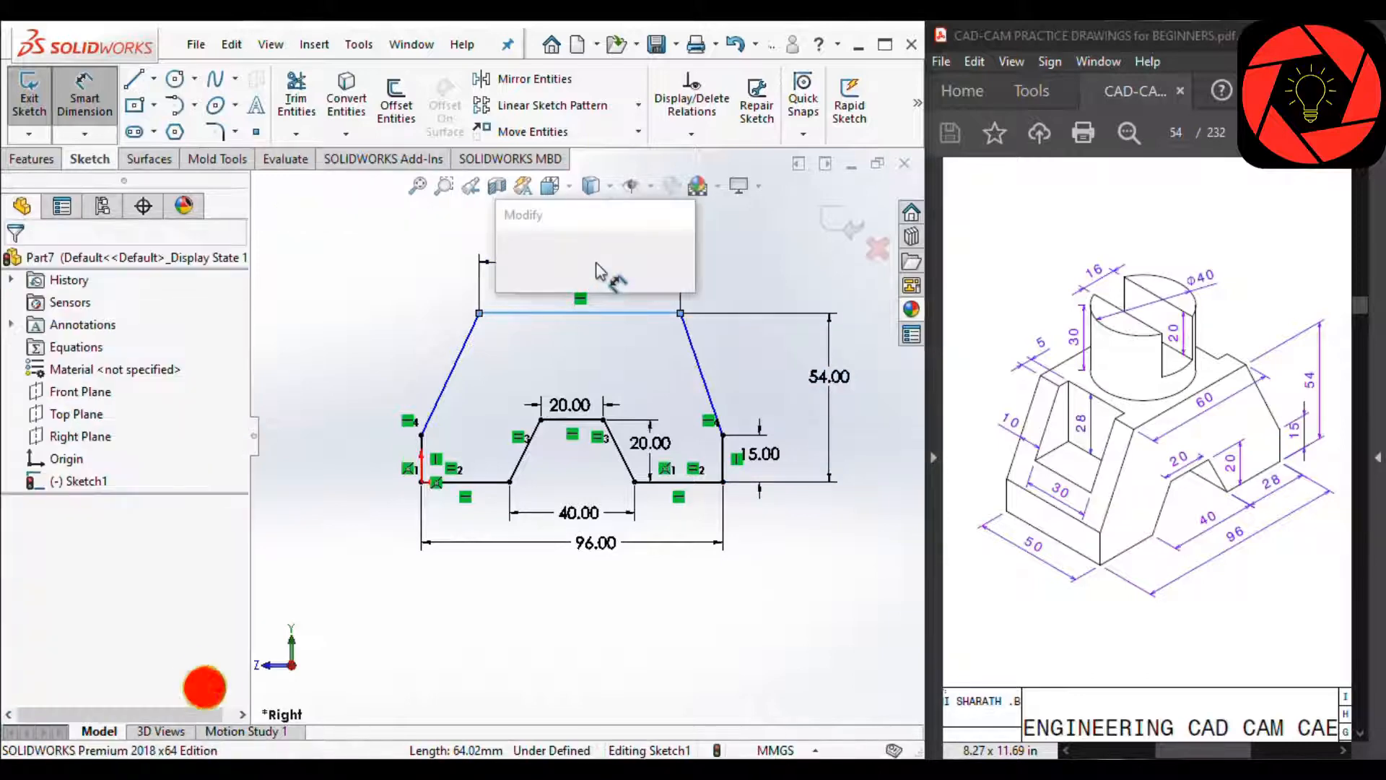
text(60)
key(Return)
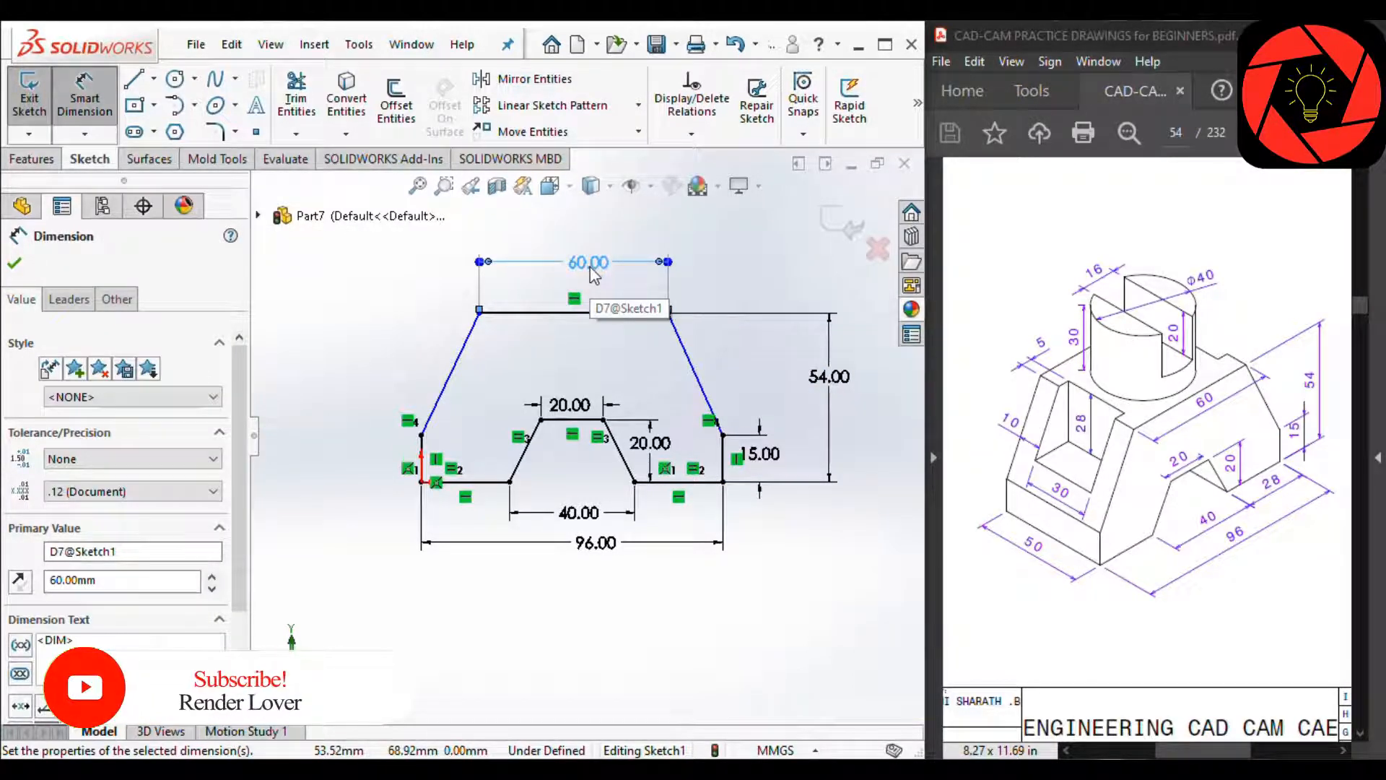
Step: Add a driven length dimension to the bottom segment right of the notch, below the overall width dimension
scroll(628, 474, down, 1)
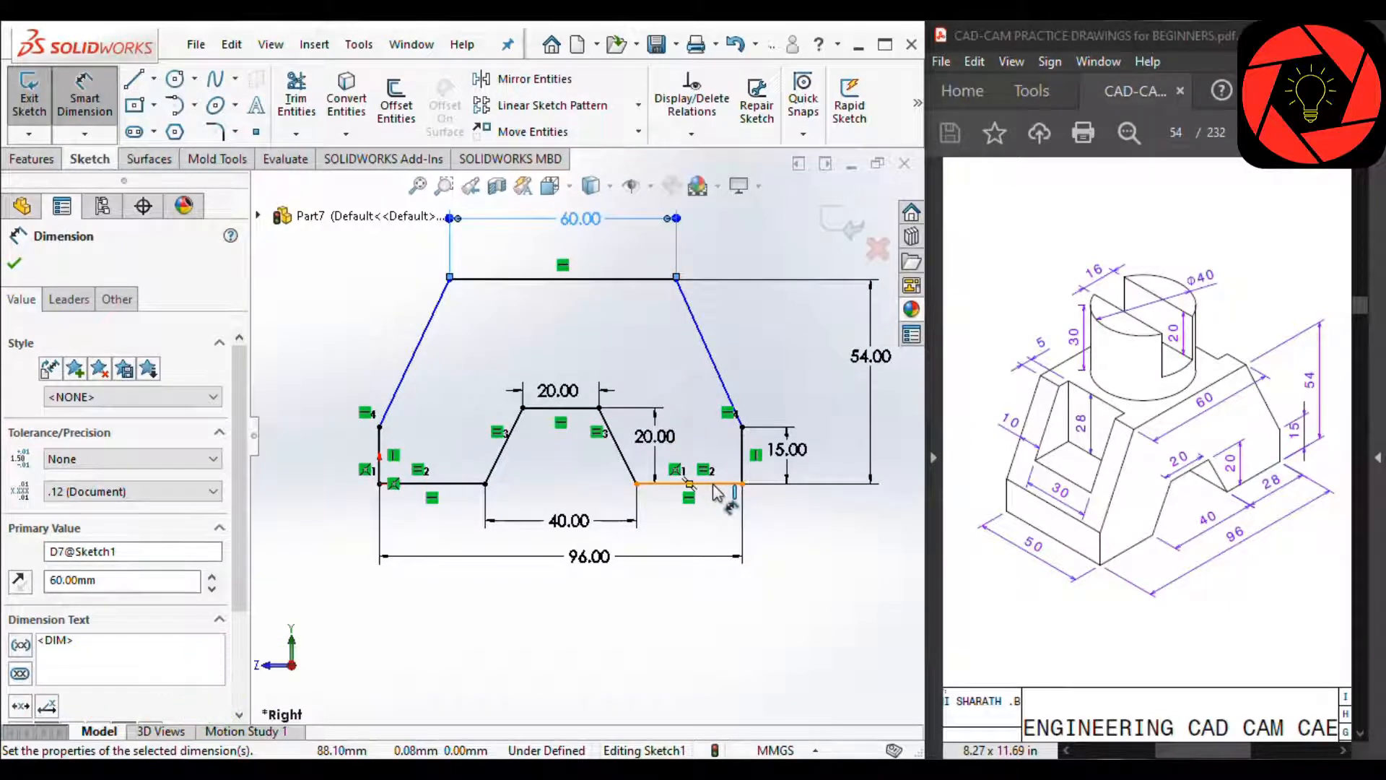
click(717, 493)
click(718, 584)
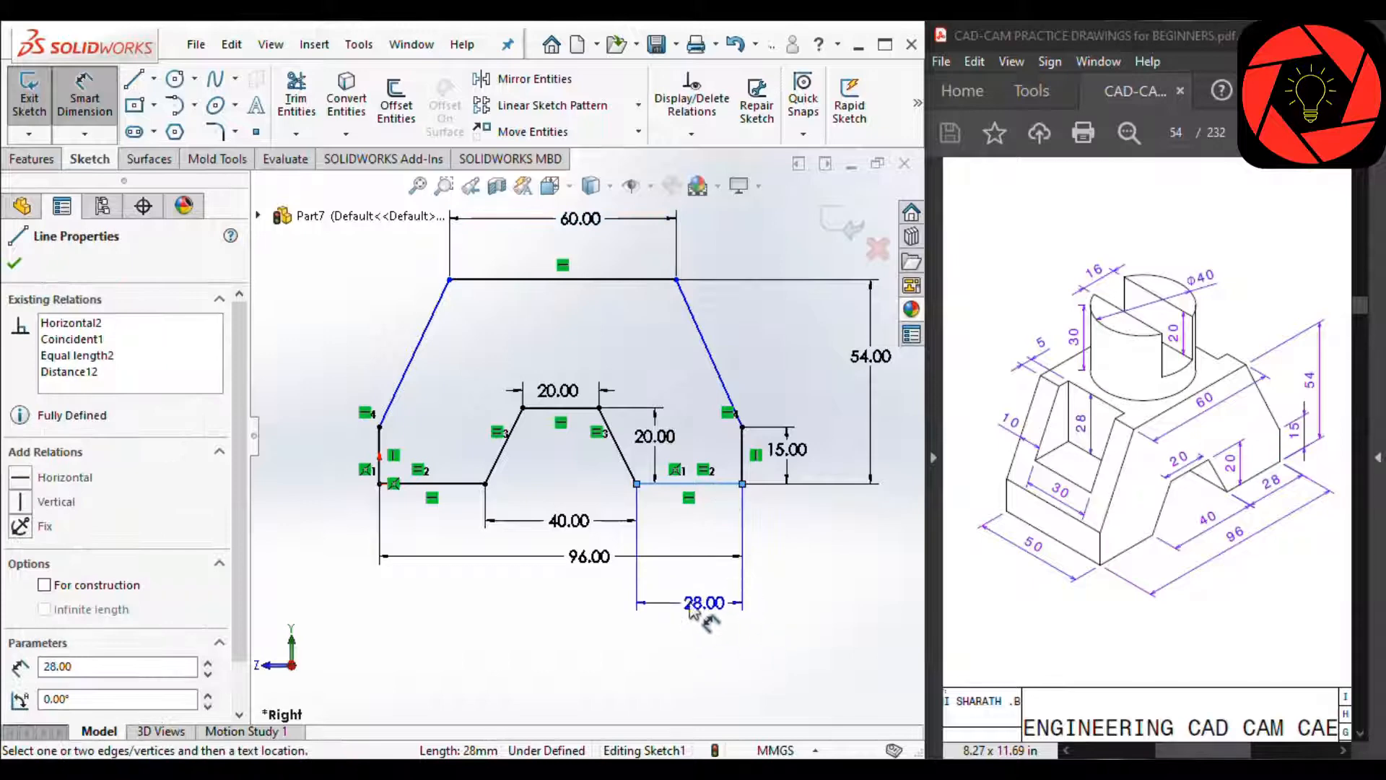
click(692, 599)
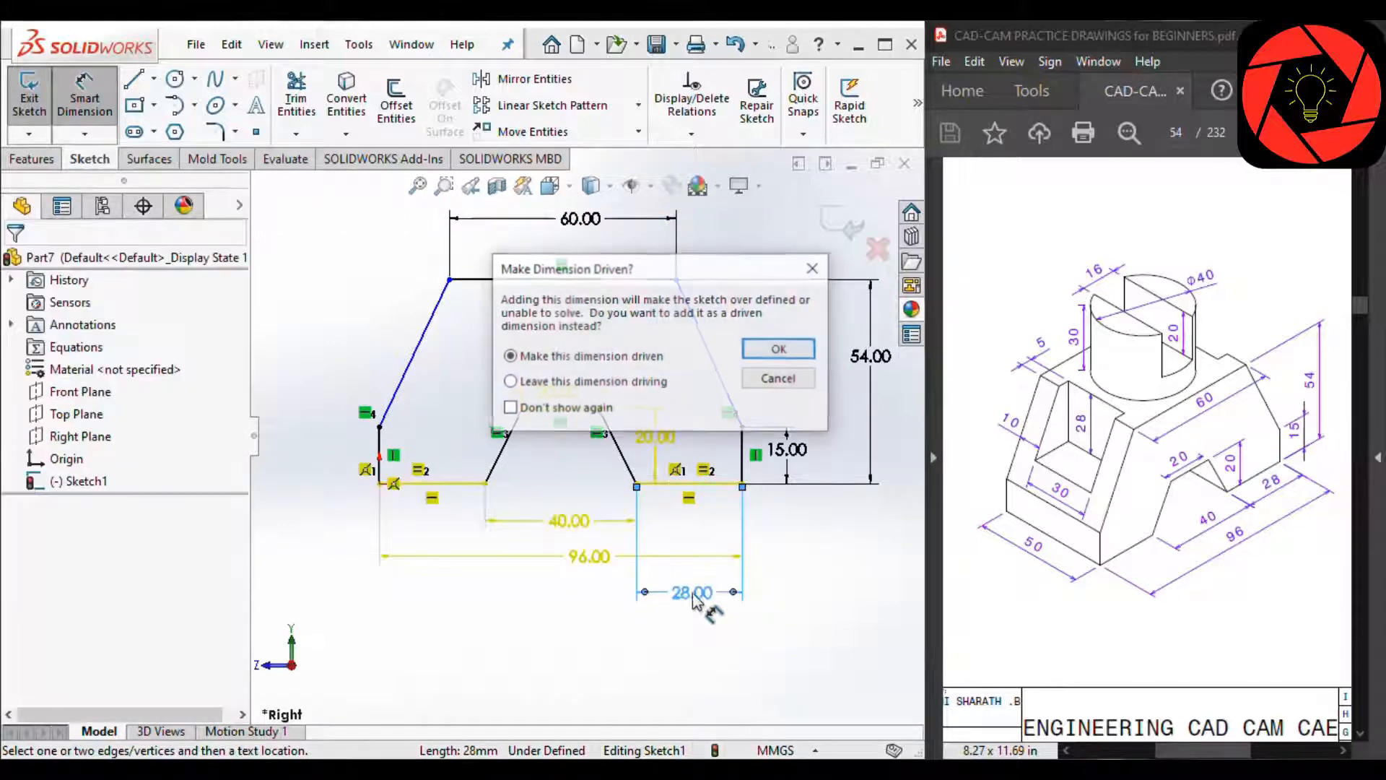
click(779, 350)
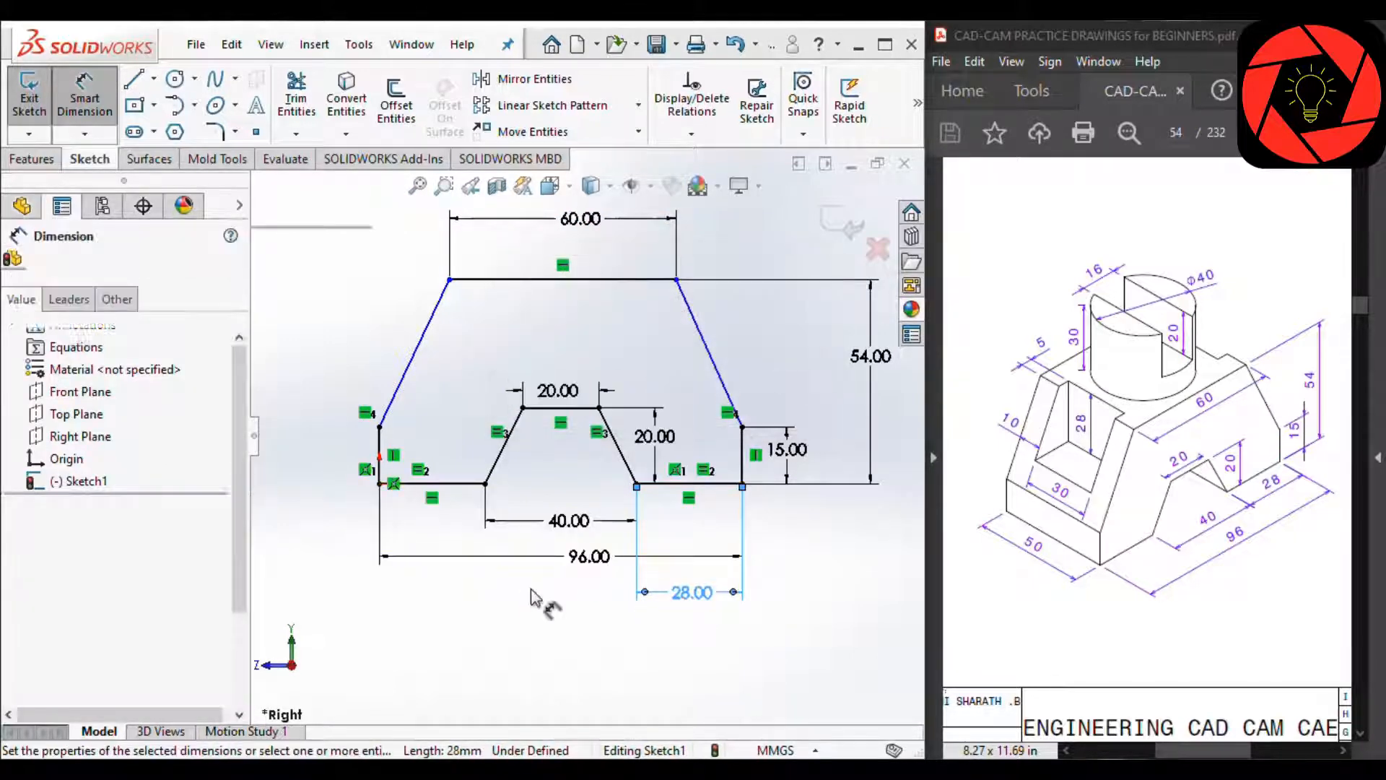
key(Escape)
Step: Make the profile's two outer slanted sides equal in length
click(674, 378)
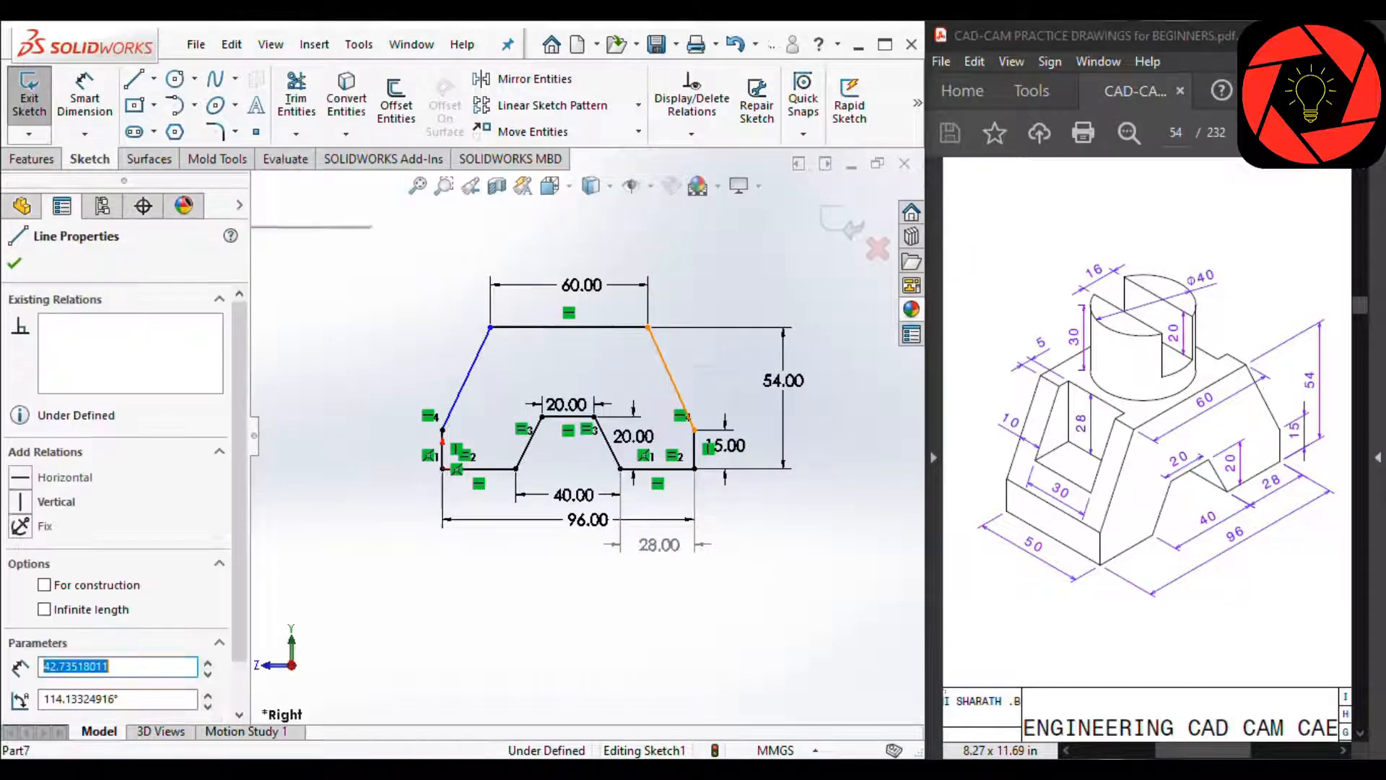
ctrl+click(471, 375)
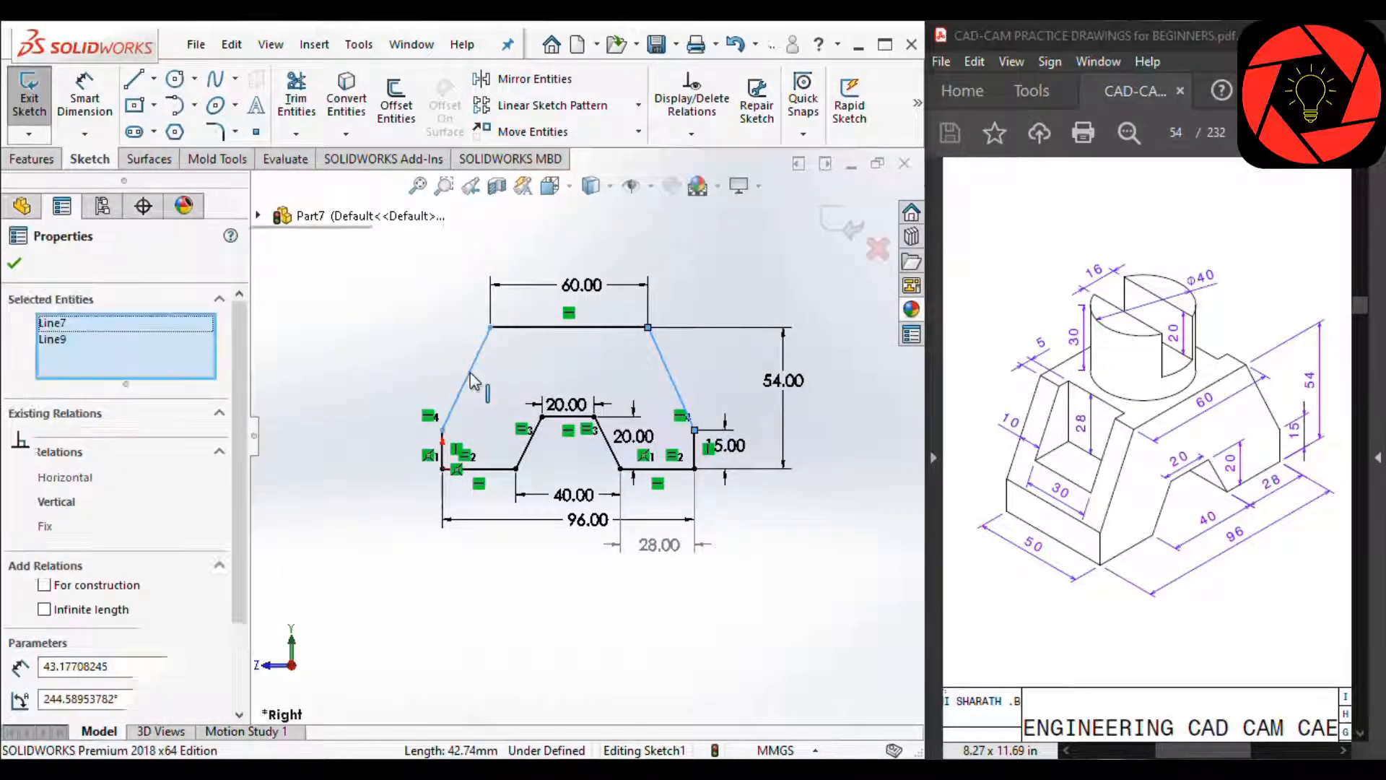
click(632, 225)
Step: Extrude the profile as a 50 mm blind boss in the reversed direction
right_click(745, 585)
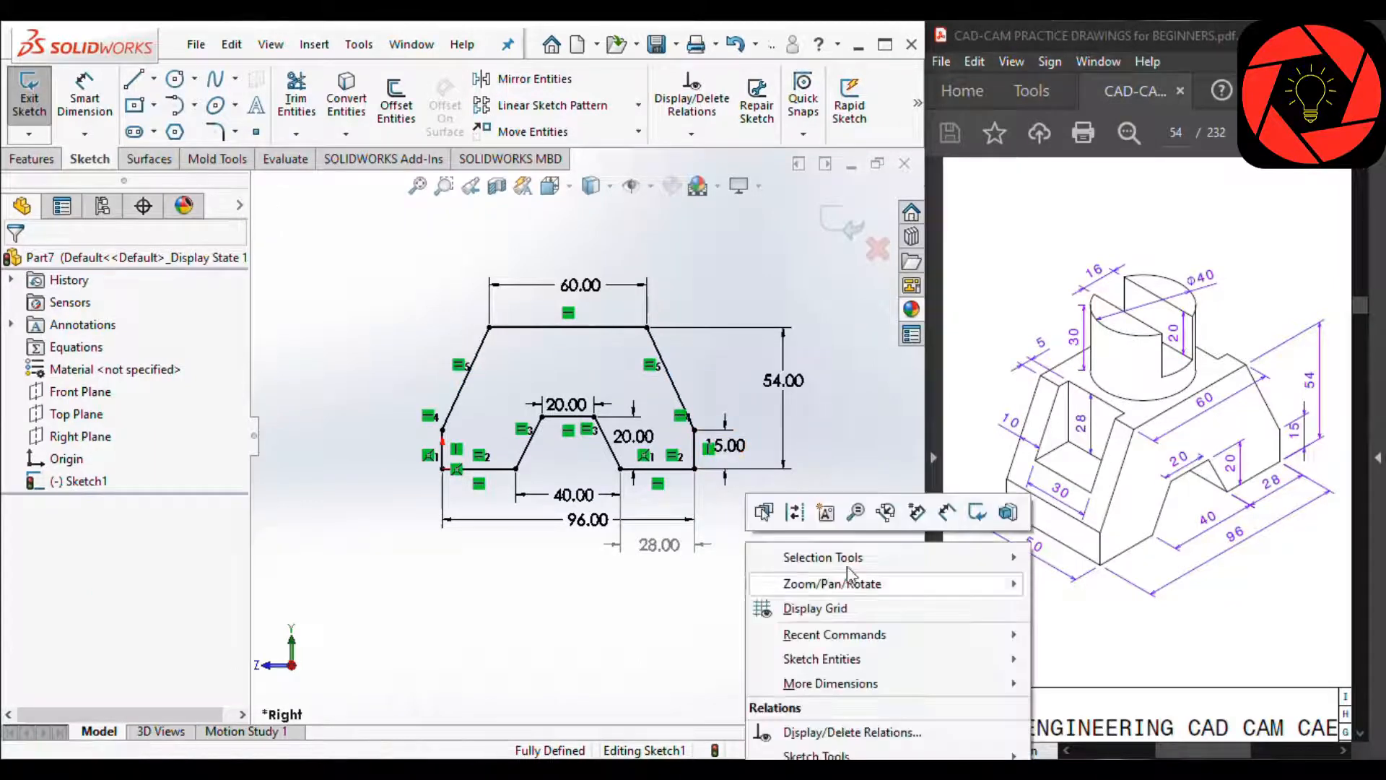
click(1013, 512)
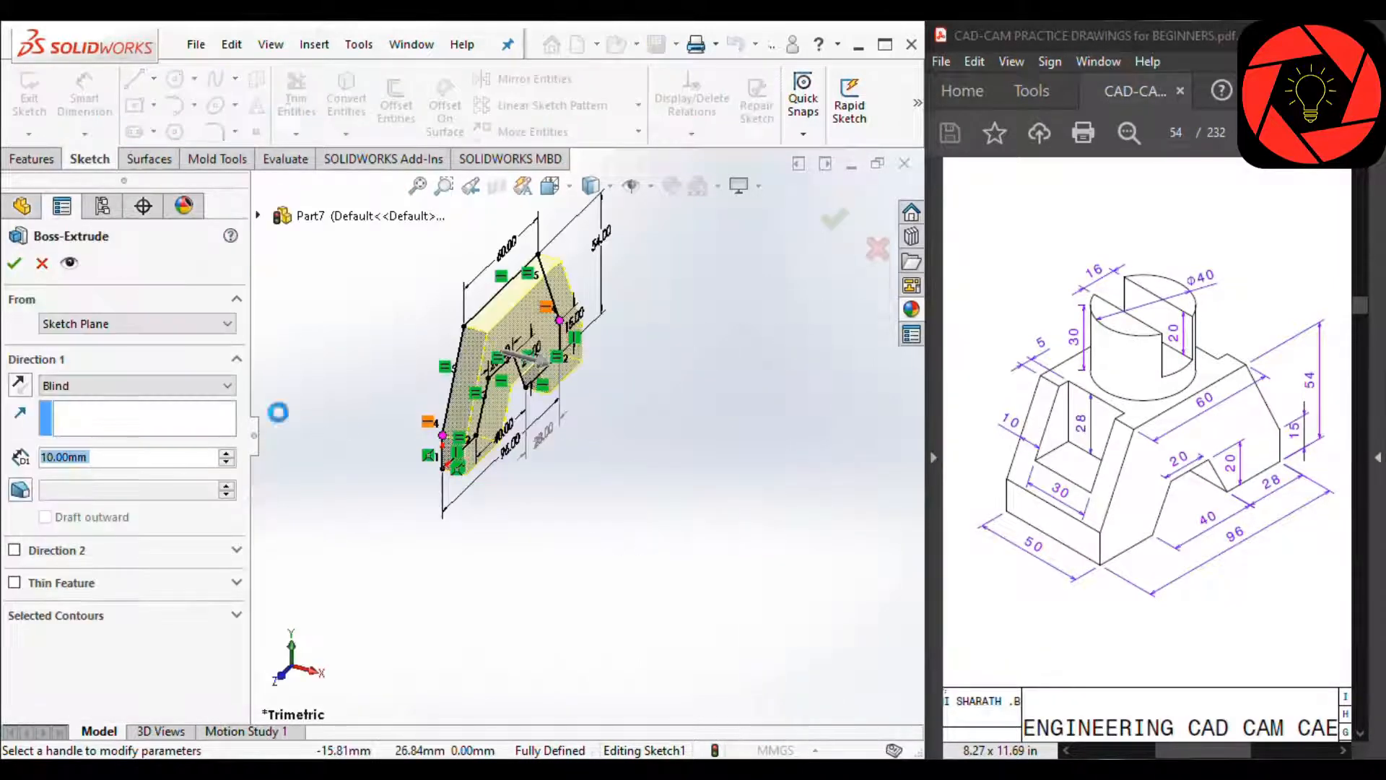
text(50)
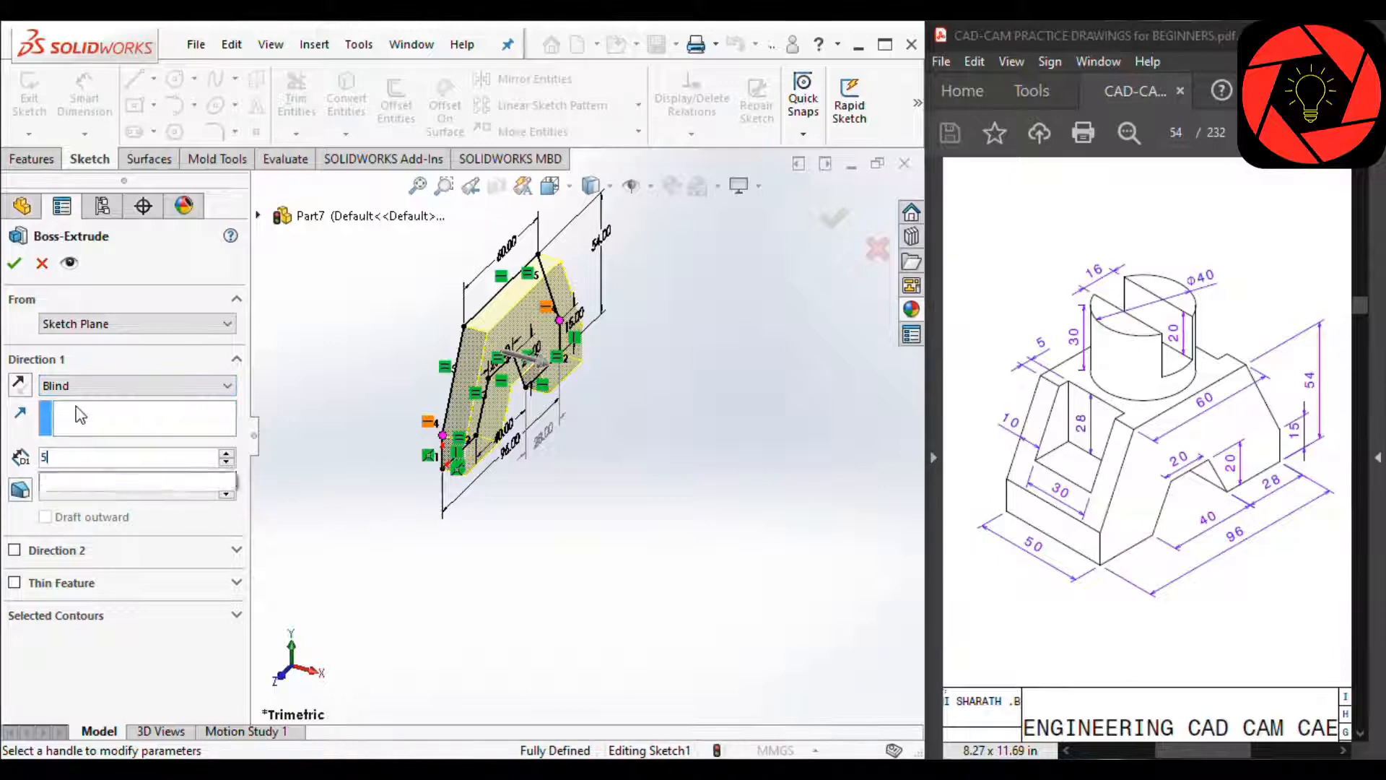
key(Return)
click(21, 390)
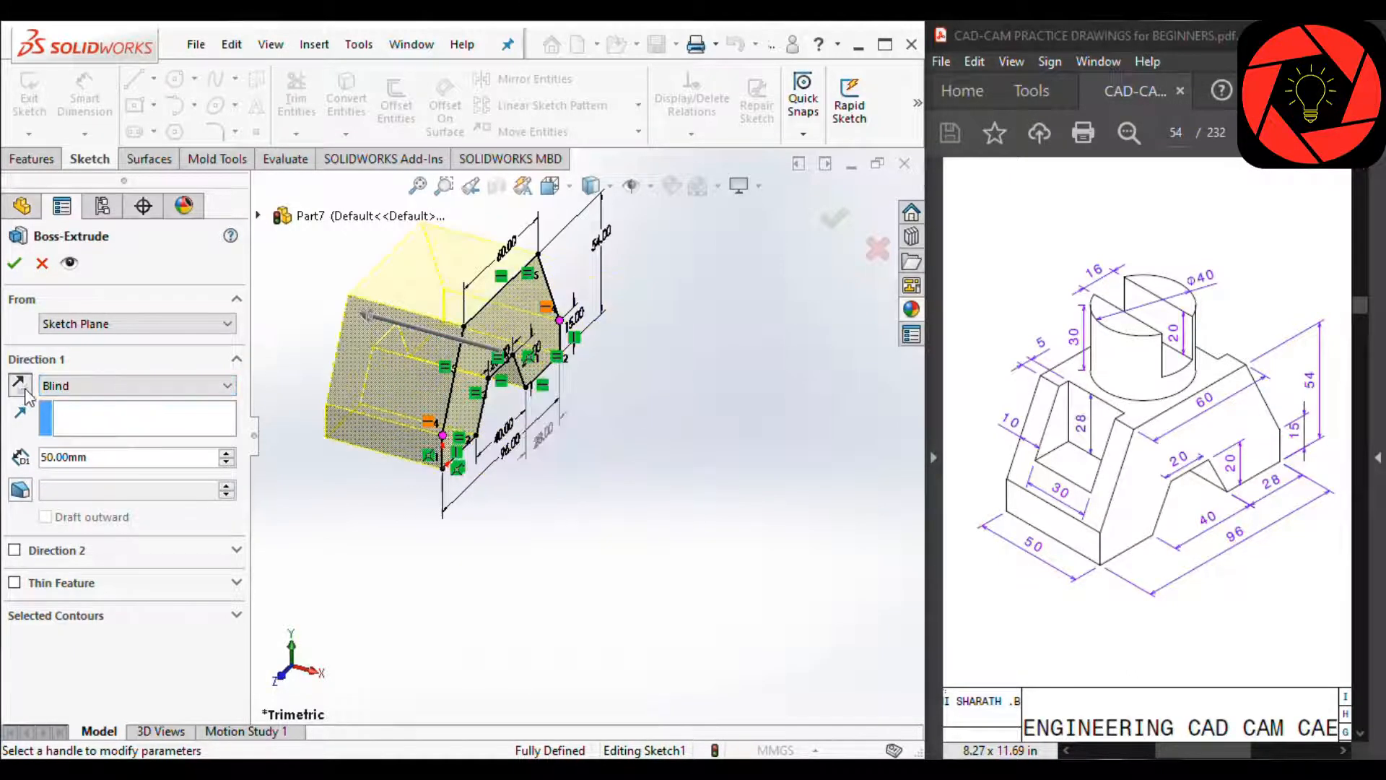
key(Return)
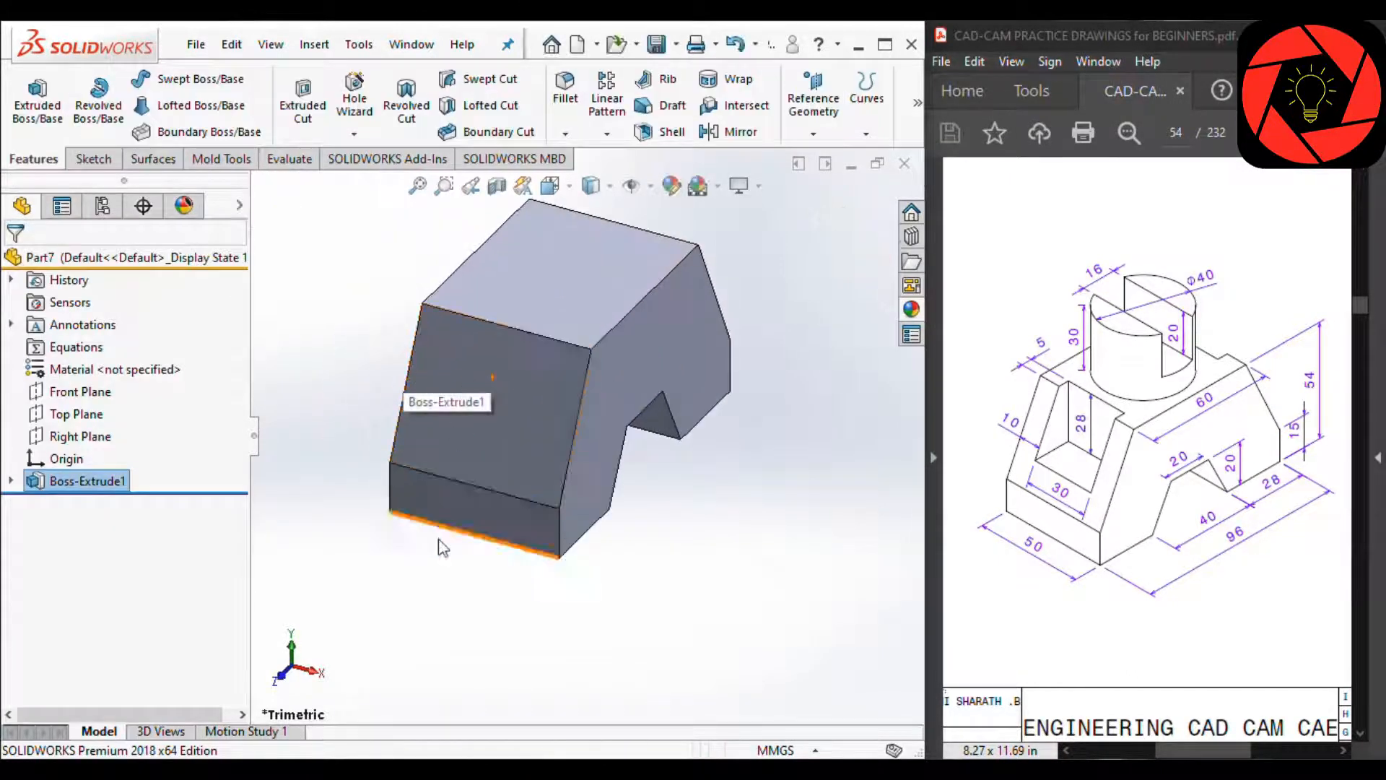
Step: Start a sketch on the block's top face and draw a circle with a radius of about 21 mm near its middle
click(633, 274)
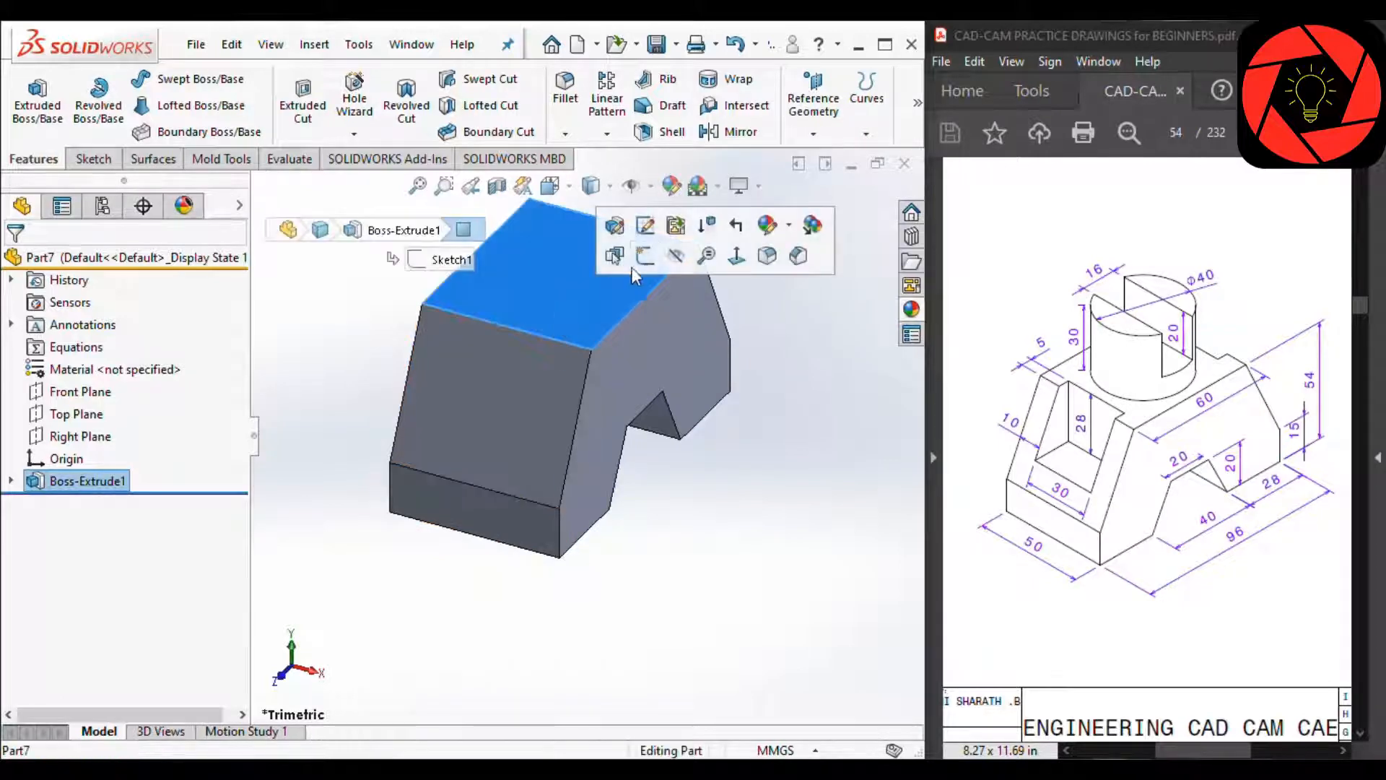
click(645, 256)
mouse_move(918, 101)
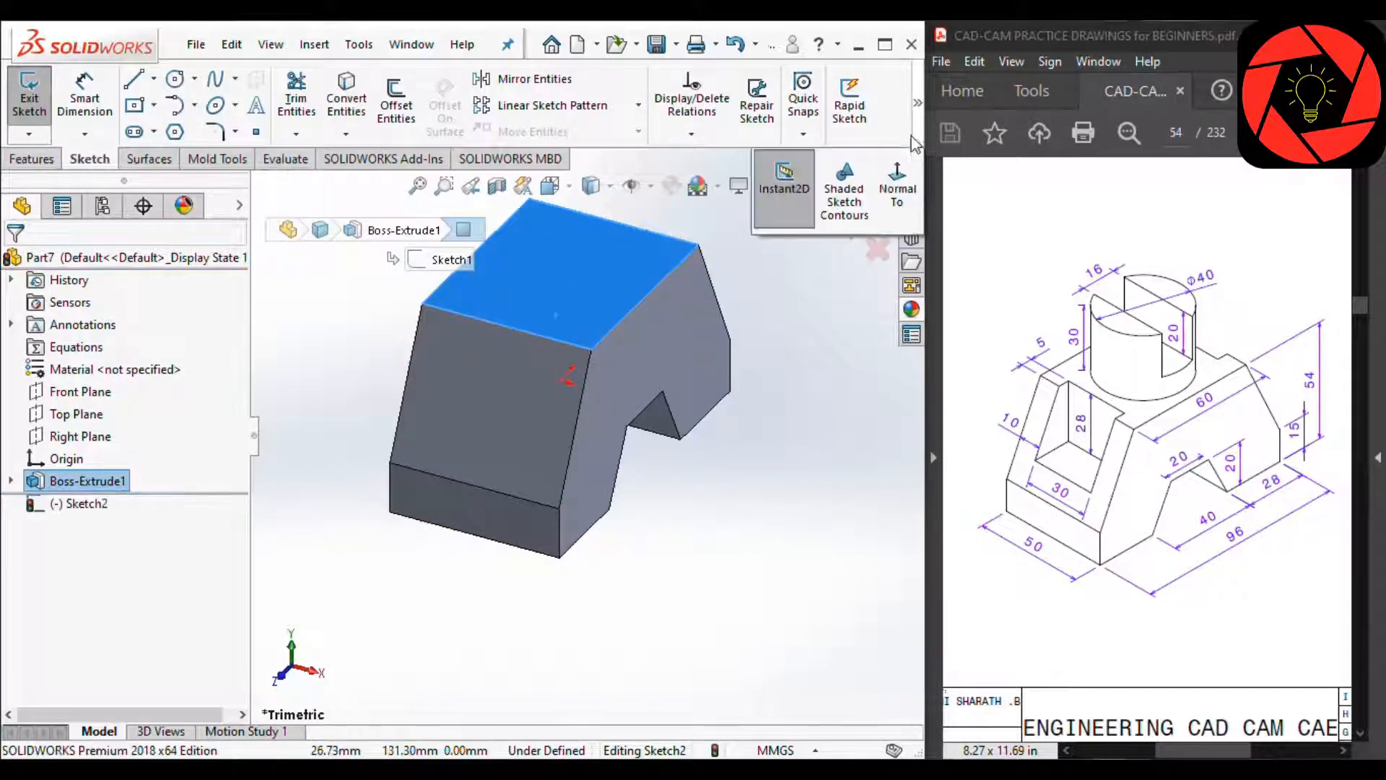
click(897, 189)
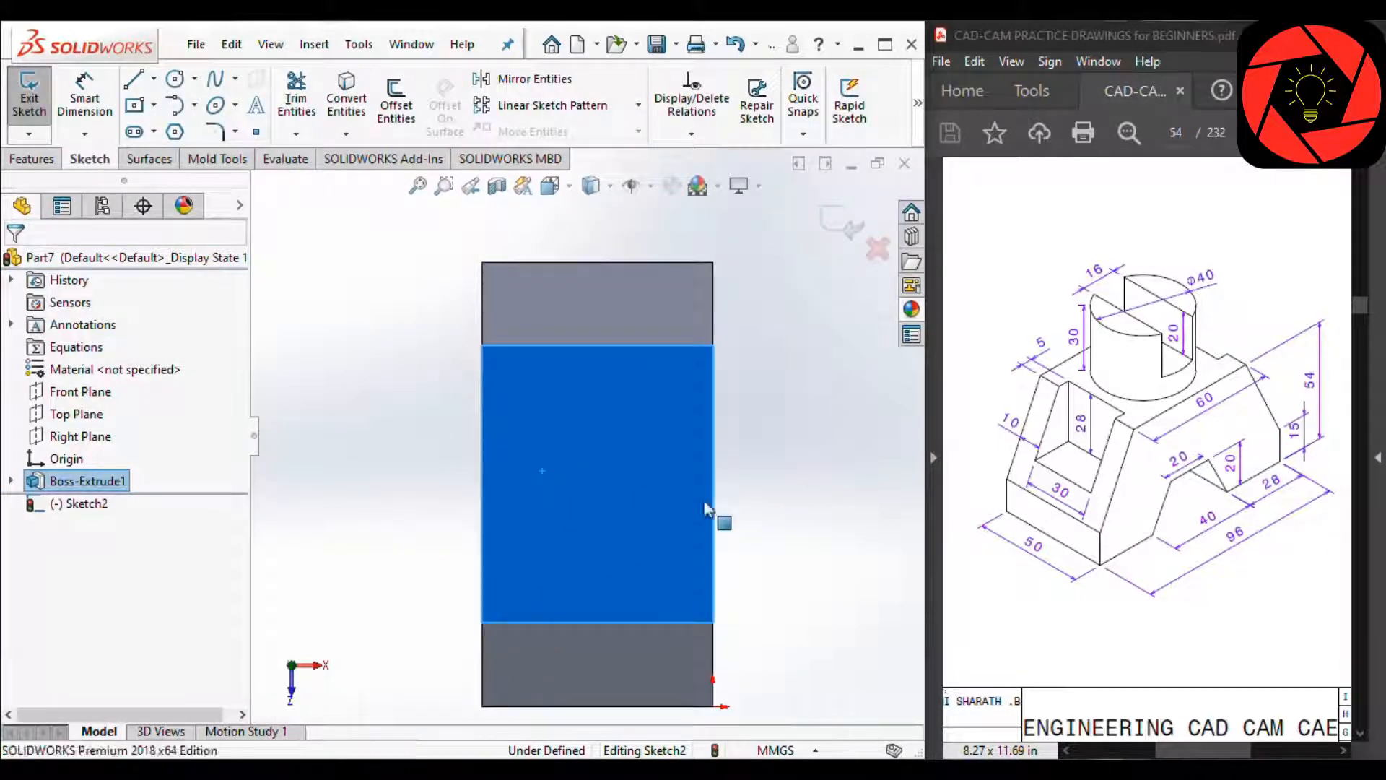
right_drag(622, 498, 616, 533)
click(591, 470)
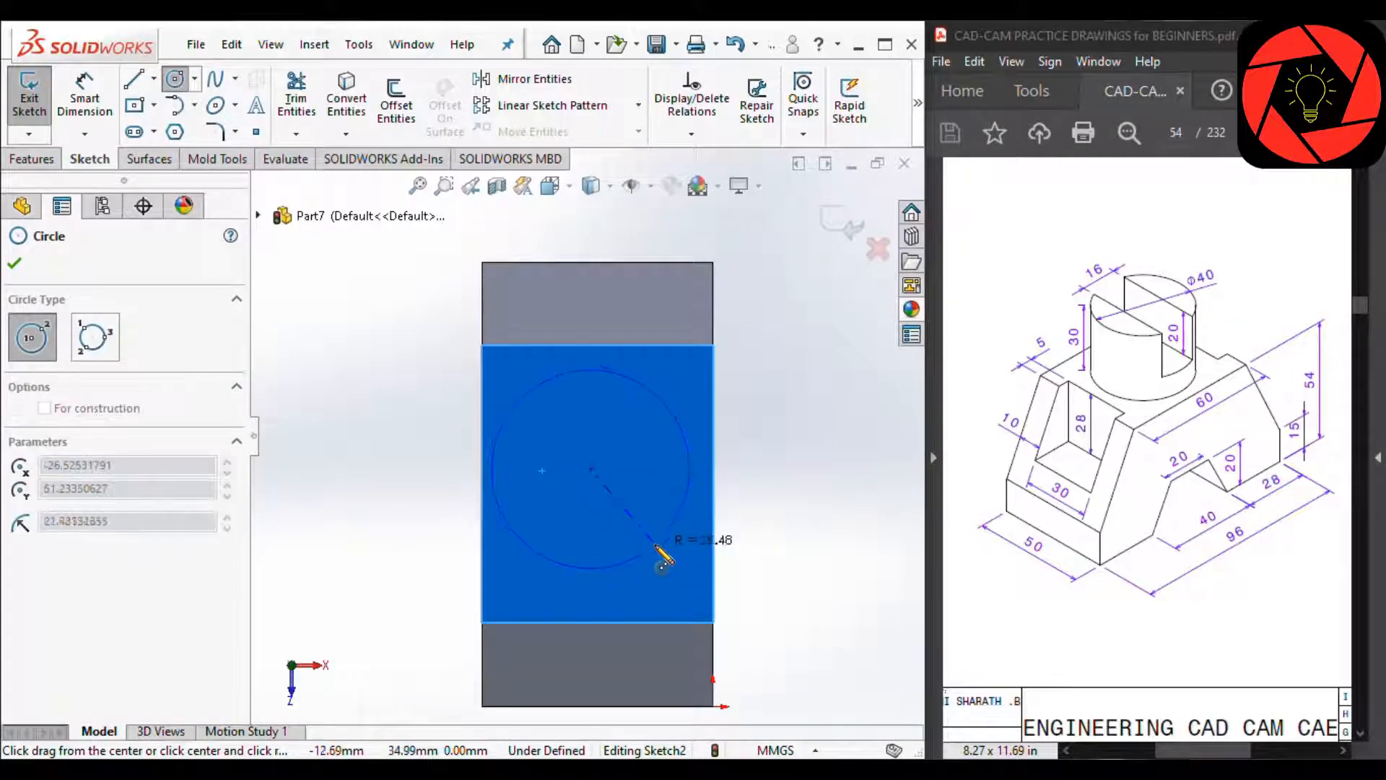
click(659, 545)
Step: Dimension the circle's diameter as 40 mm
right_drag(761, 566, 767, 442)
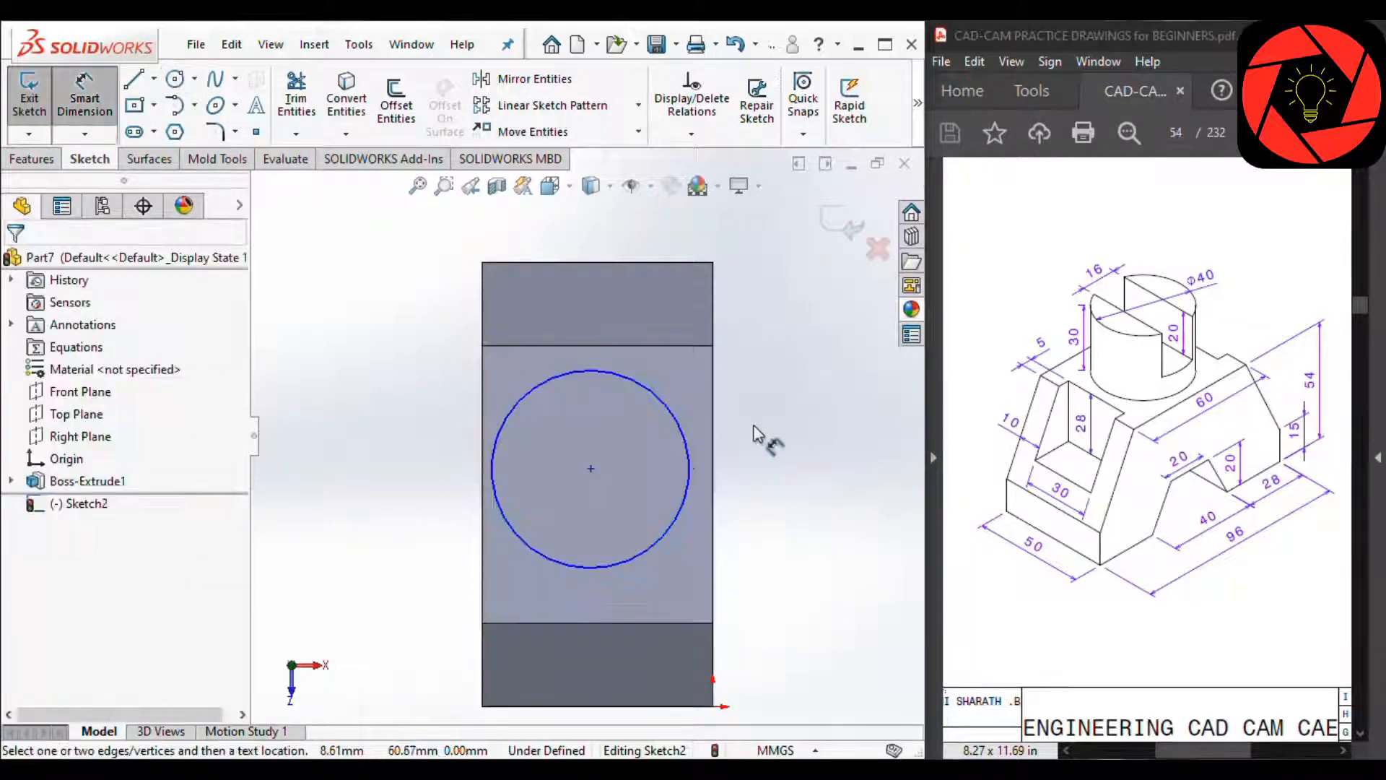
click(686, 454)
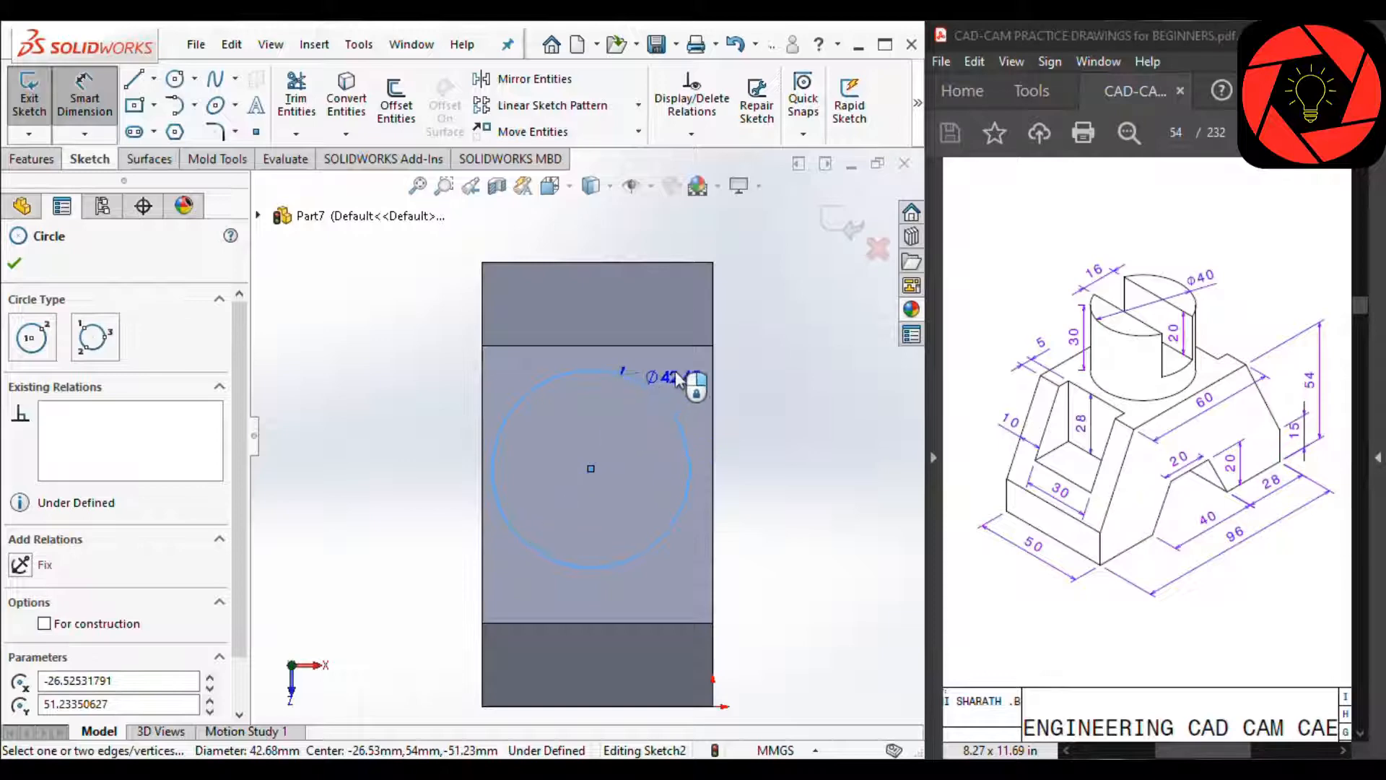
click(630, 433)
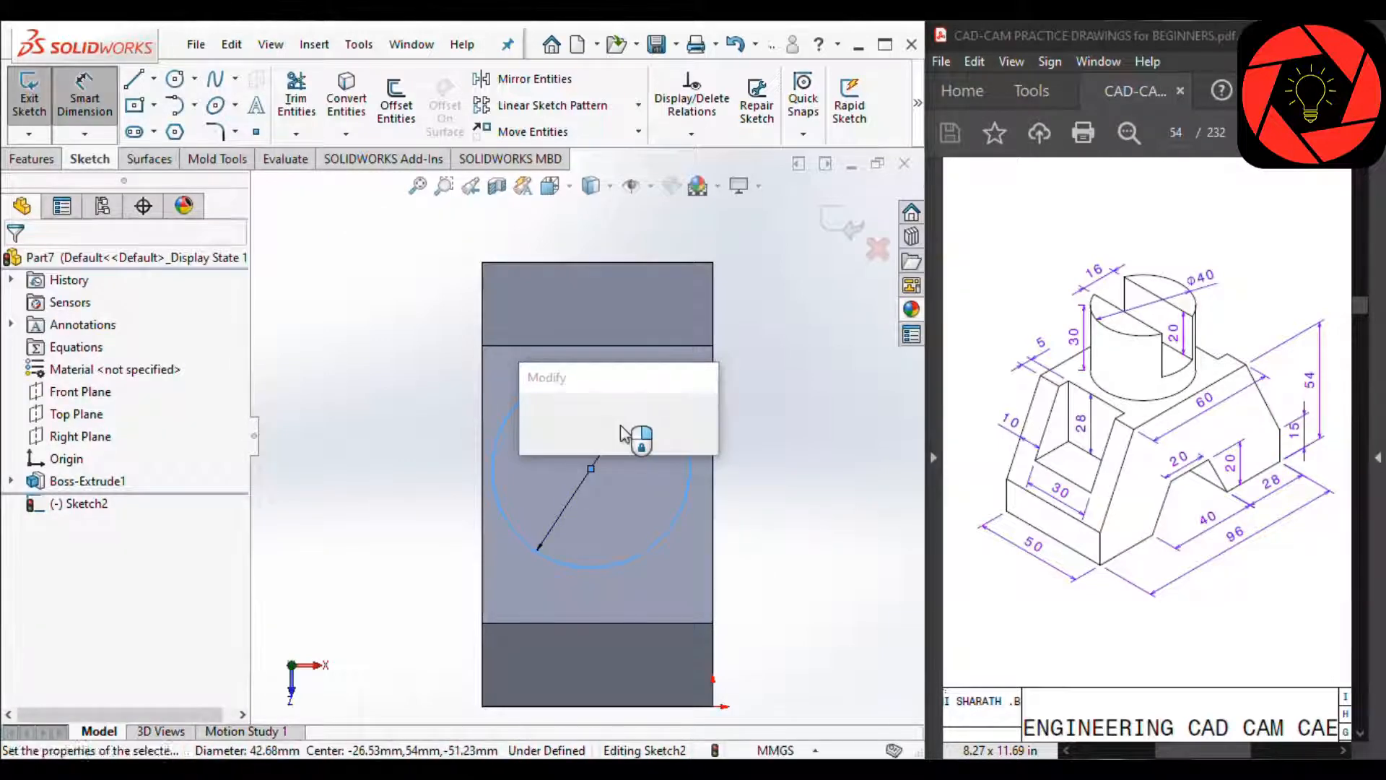
text(40)
key(Return)
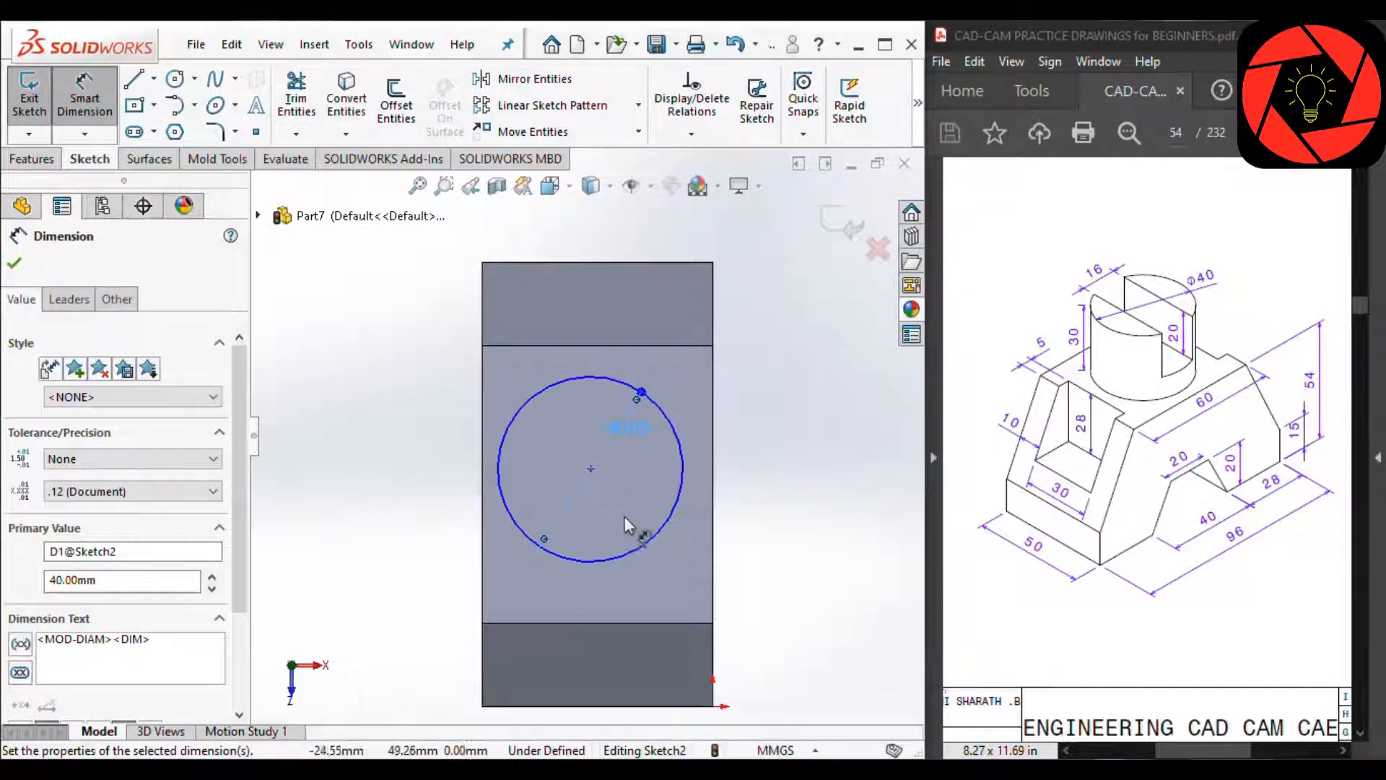
click(763, 476)
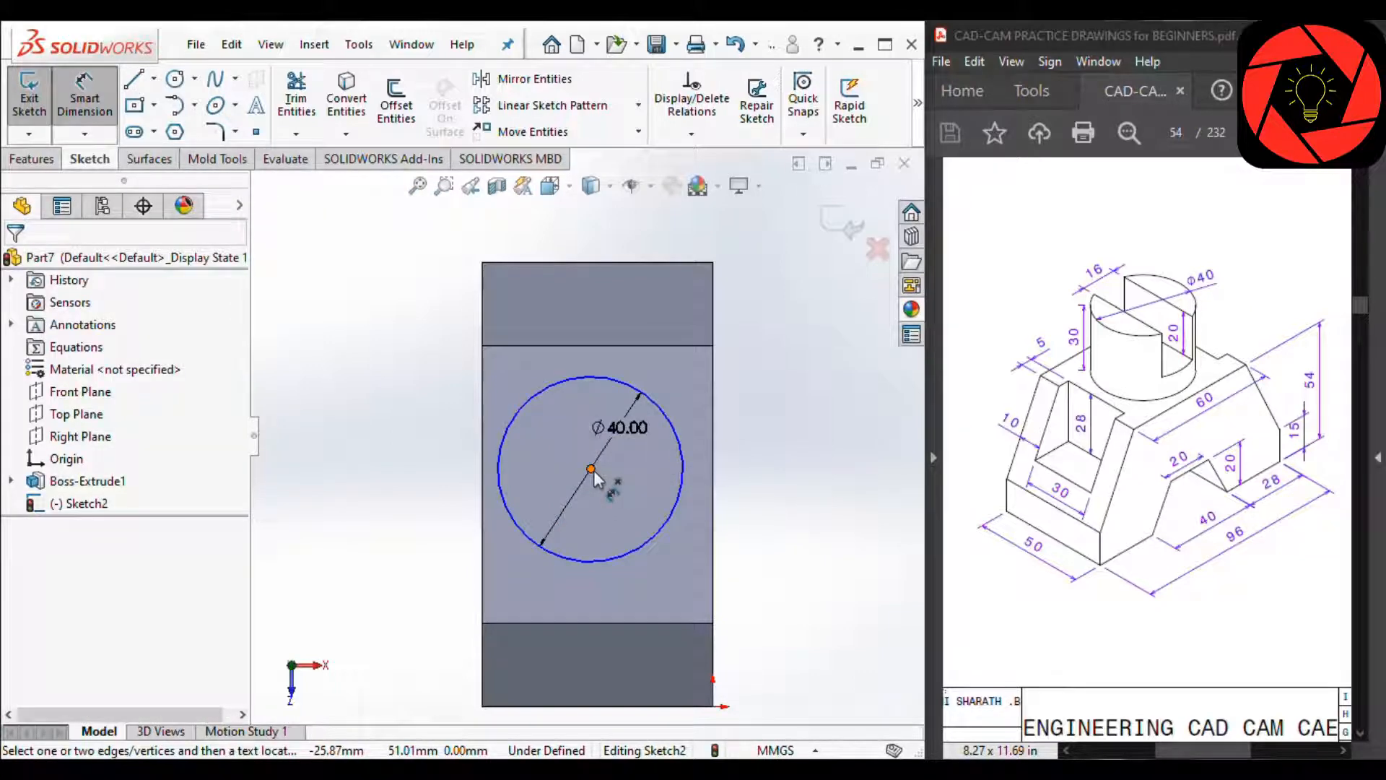
key(Escape)
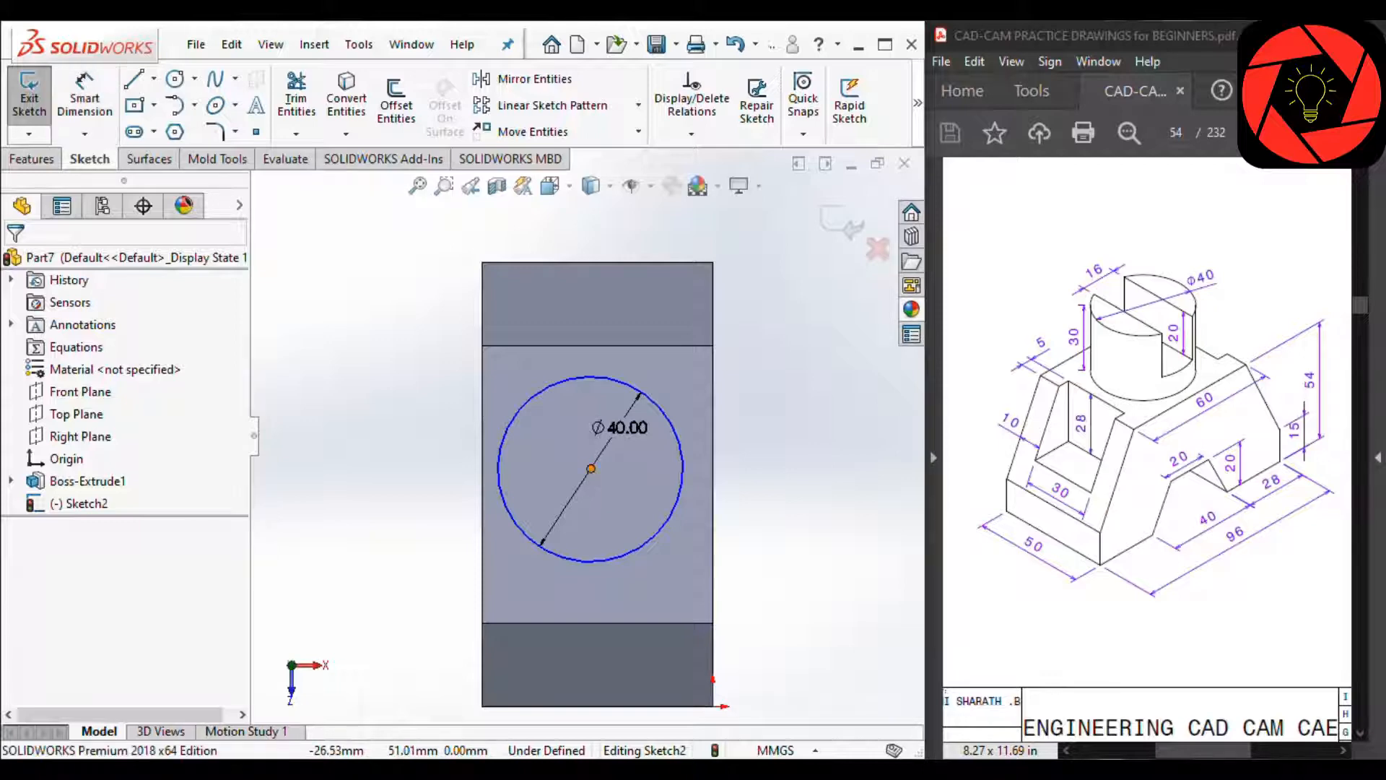
click(591, 467)
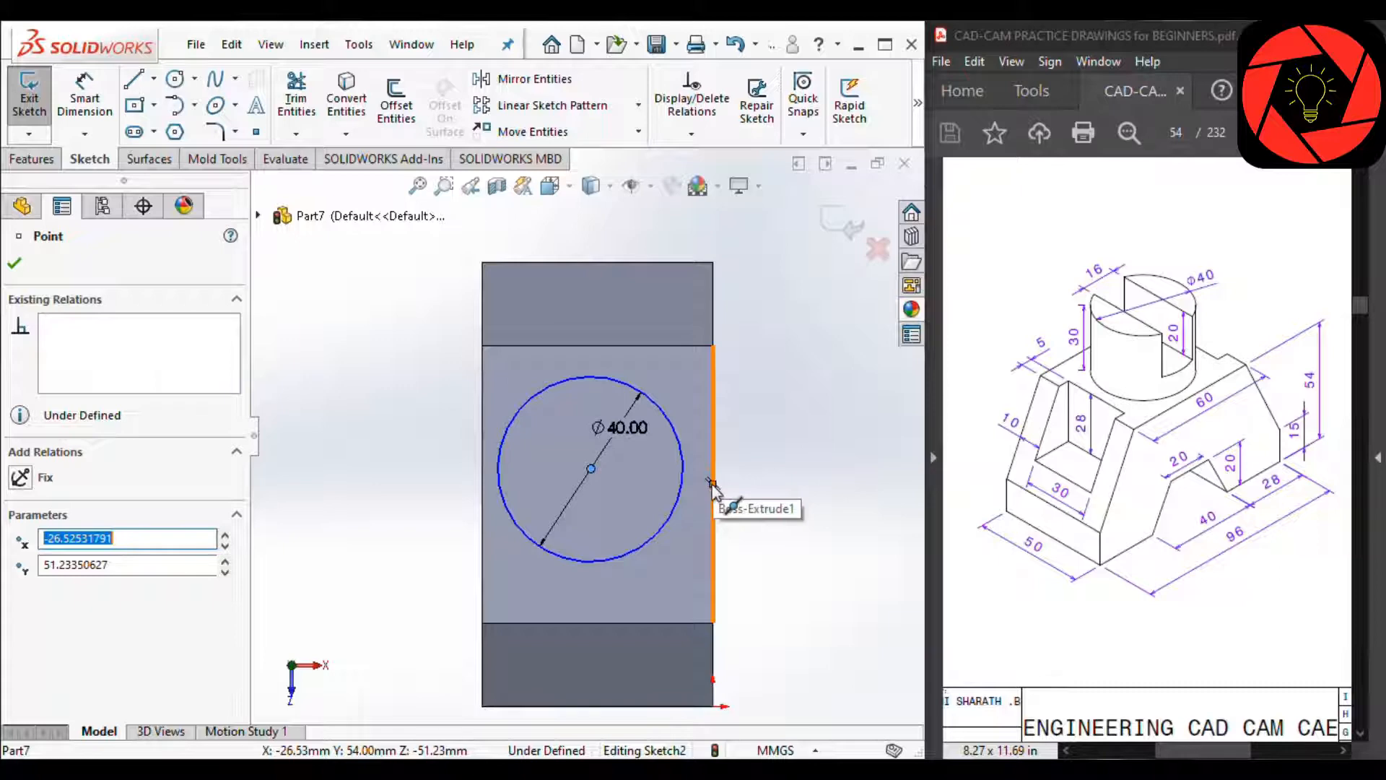
ctrl+click(711, 485)
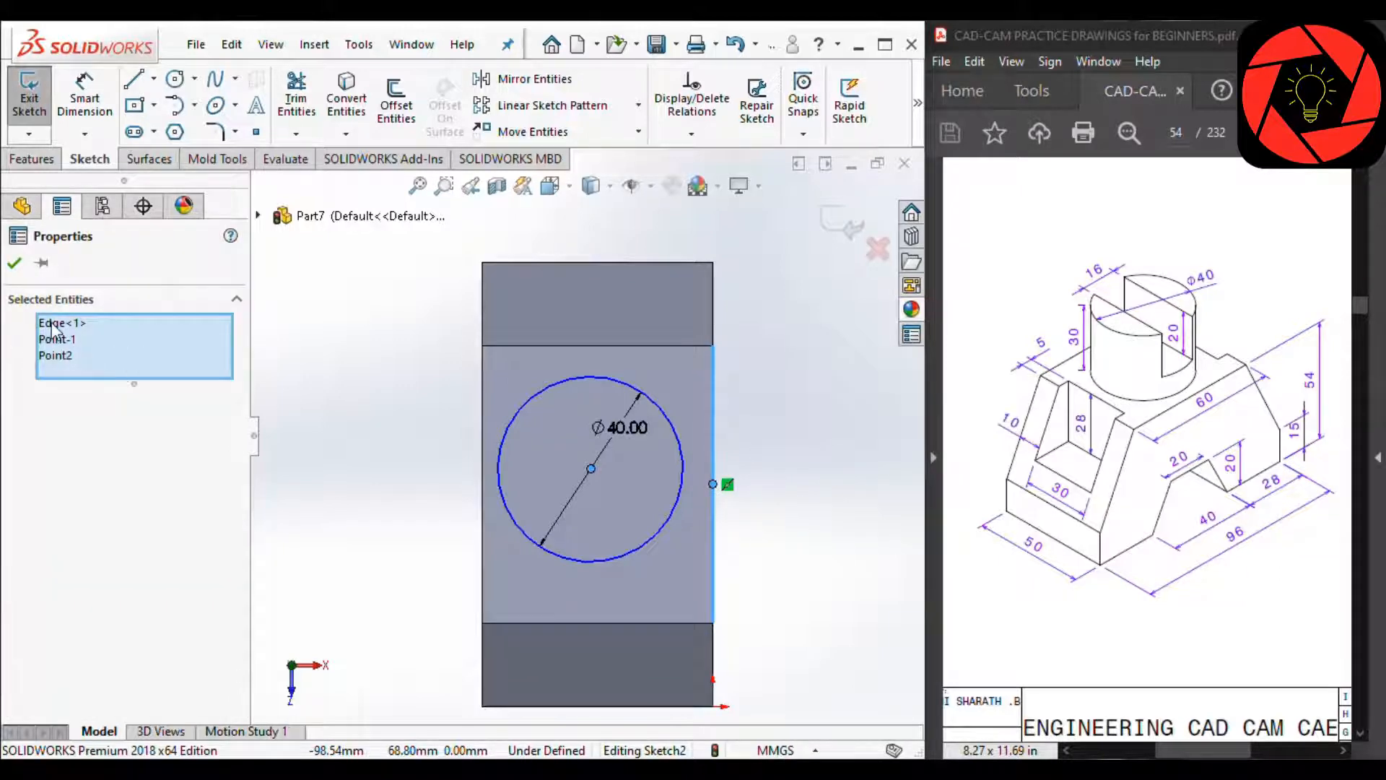
right_click(53, 330)
click(102, 360)
right_click(105, 352)
click(175, 363)
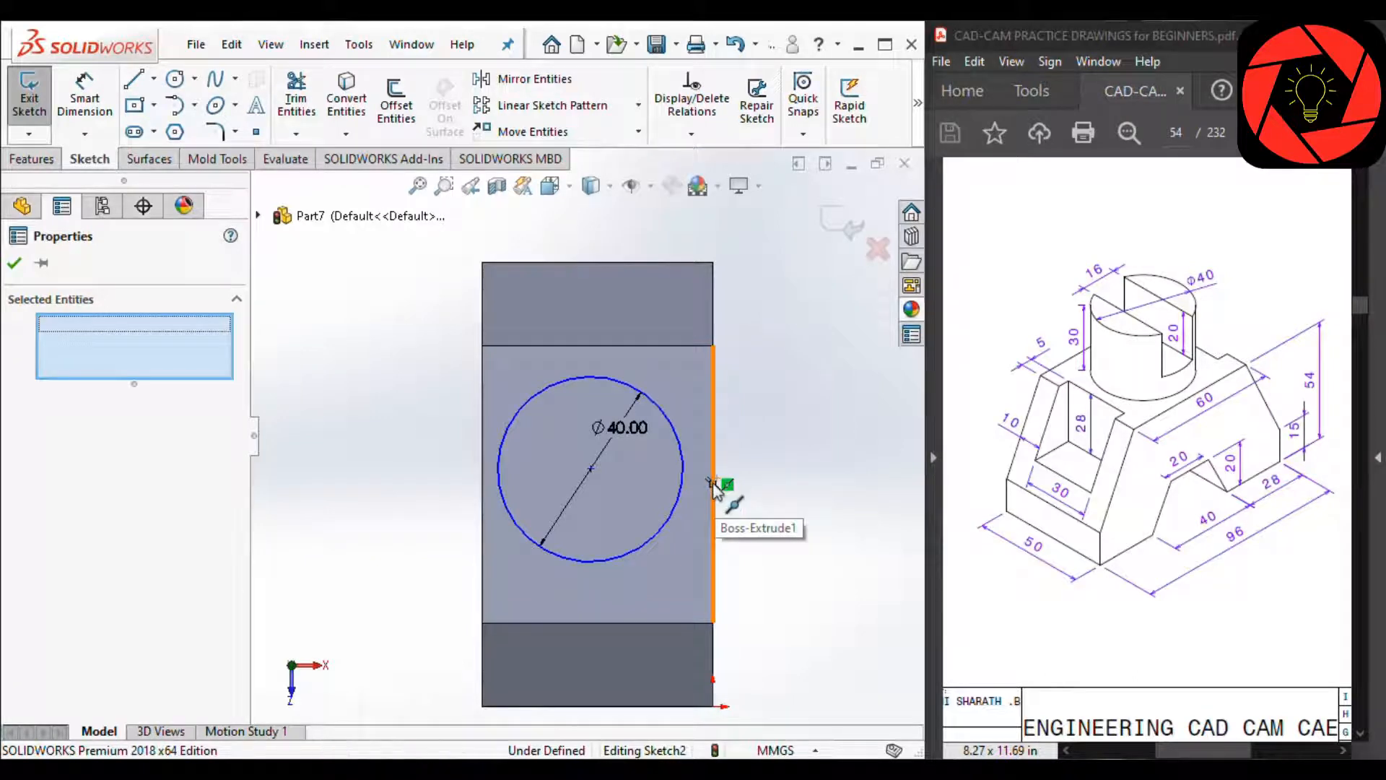
Step: Add a horizontal relation between the circle's center and the midpoint of the top face's long right edge
ctrl+click(714, 485)
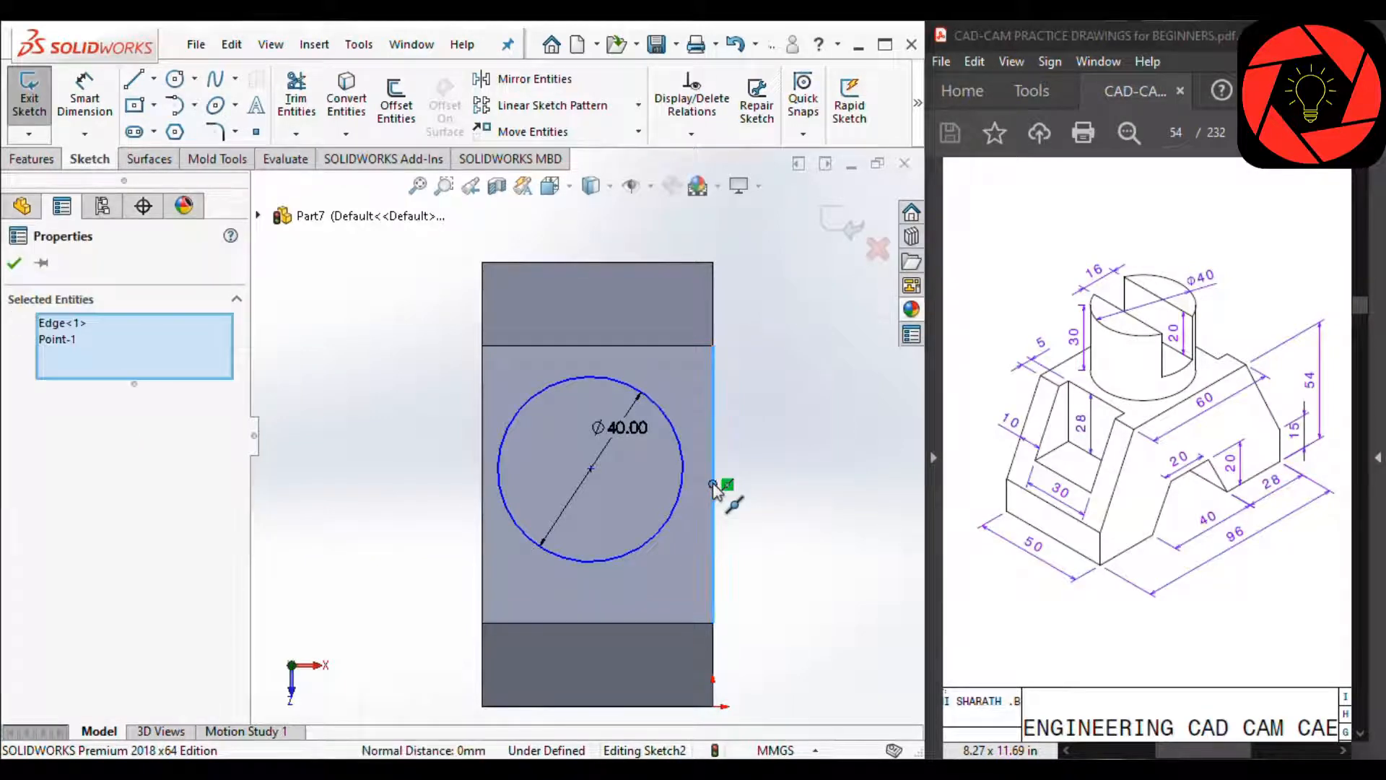
right_click(59, 324)
click(108, 362)
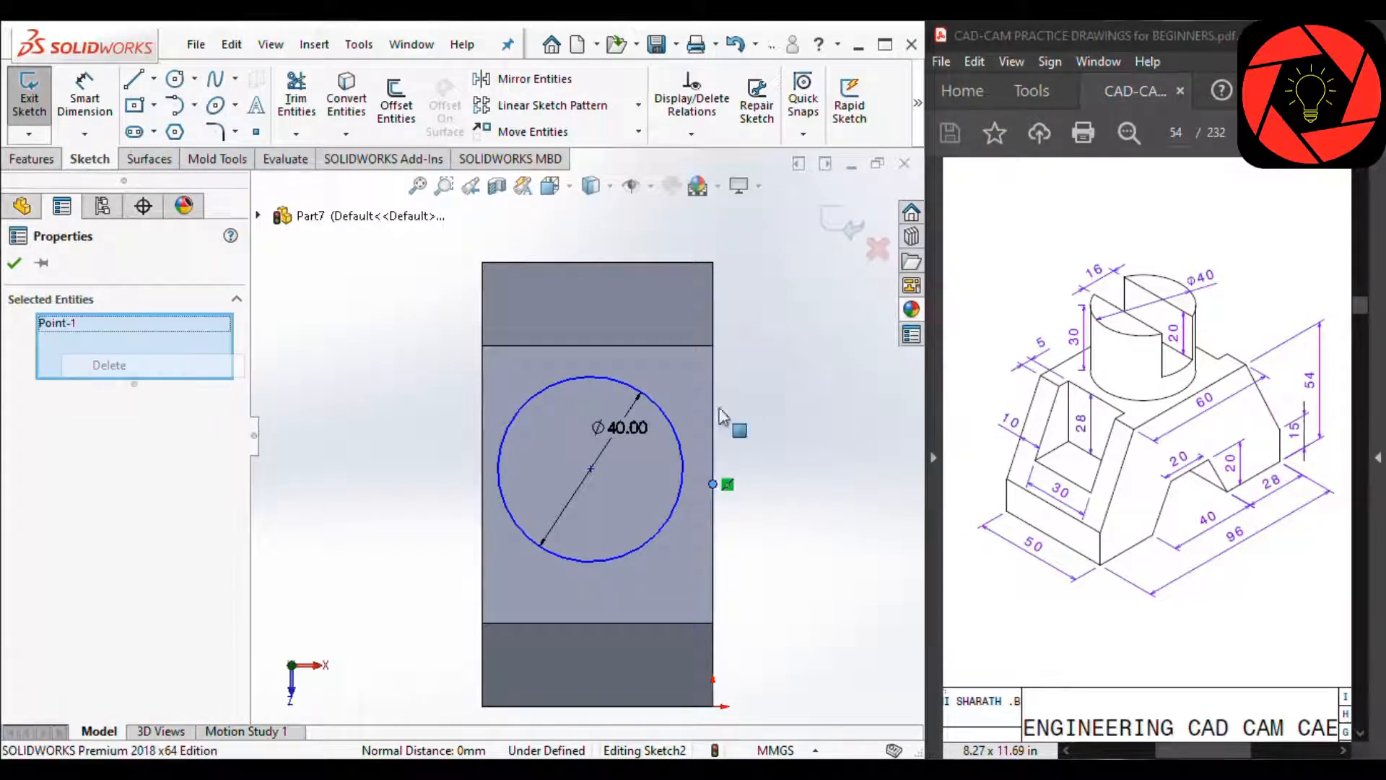
ctrl+click(596, 471)
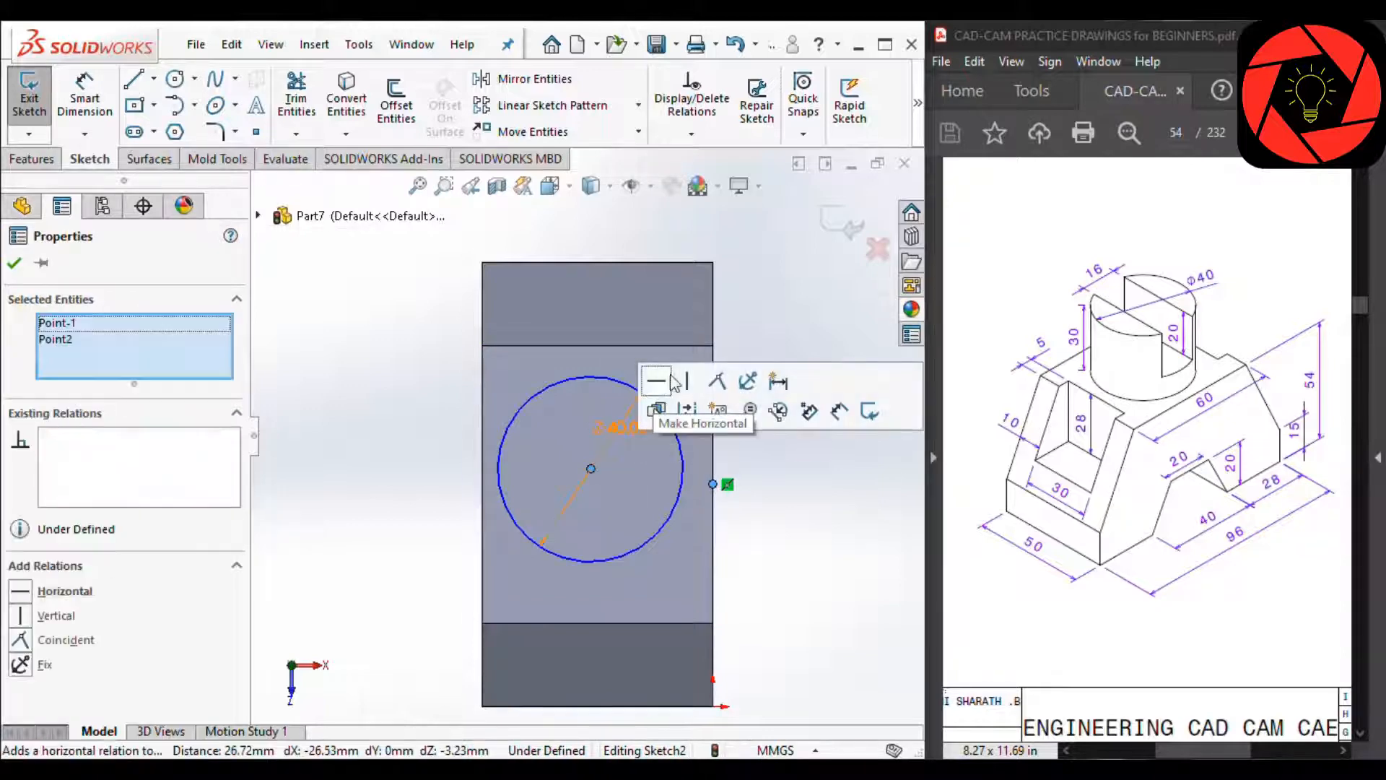
click(659, 388)
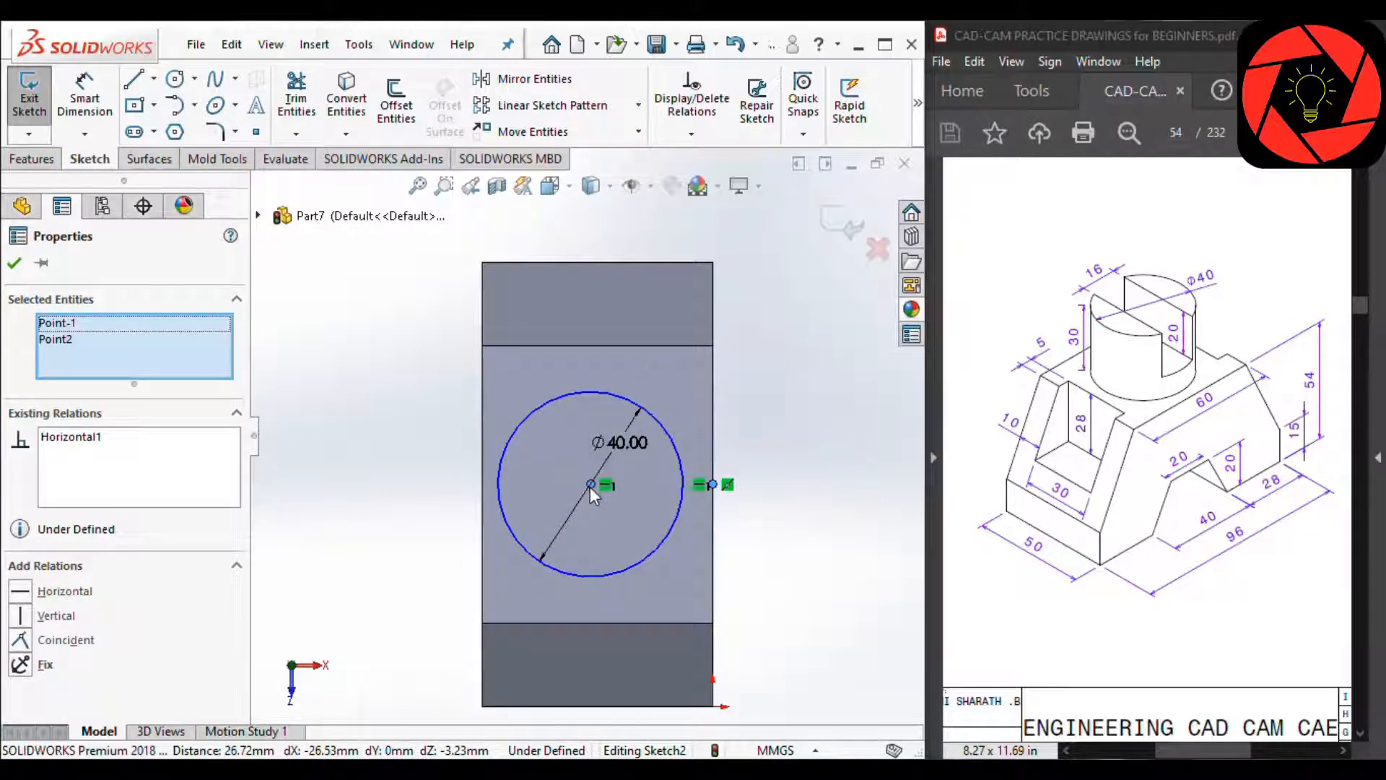
click(591, 484)
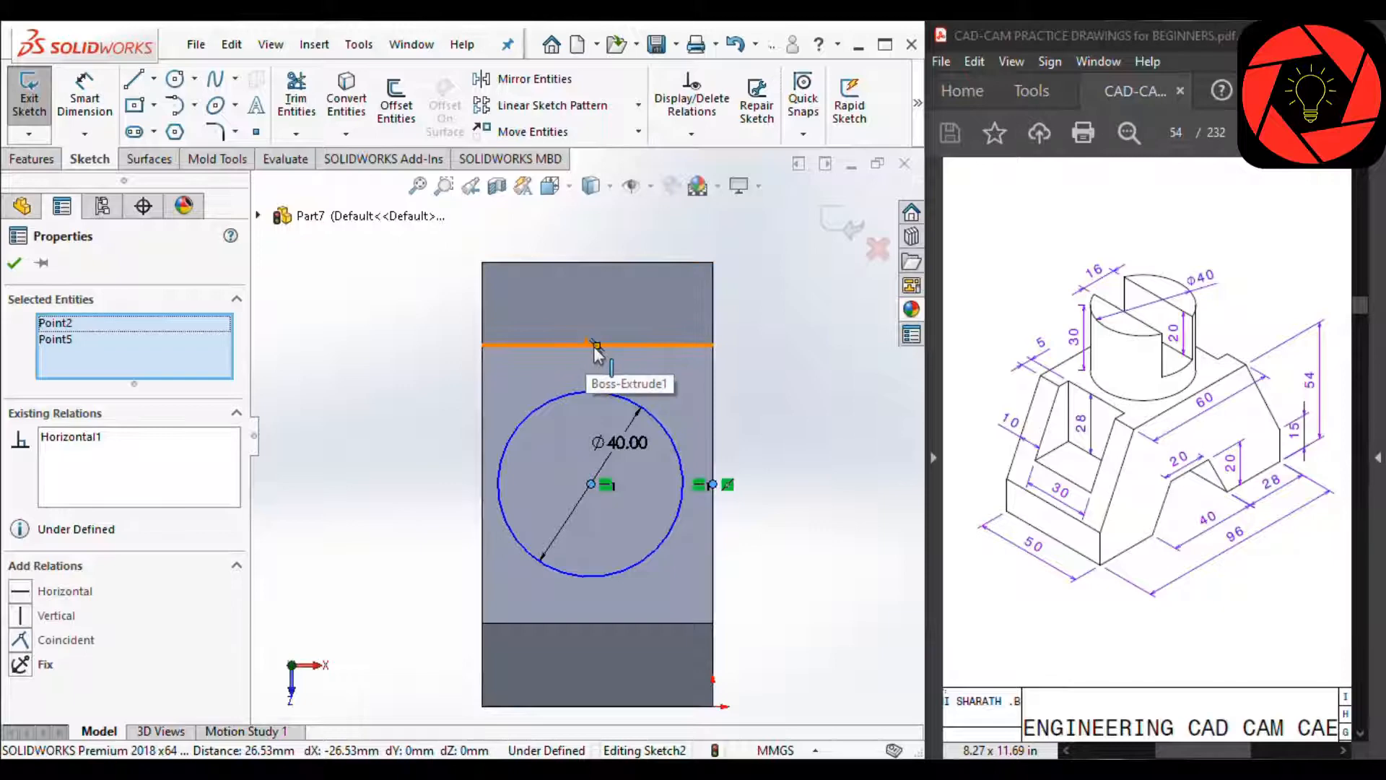
ctrl+click(596, 345)
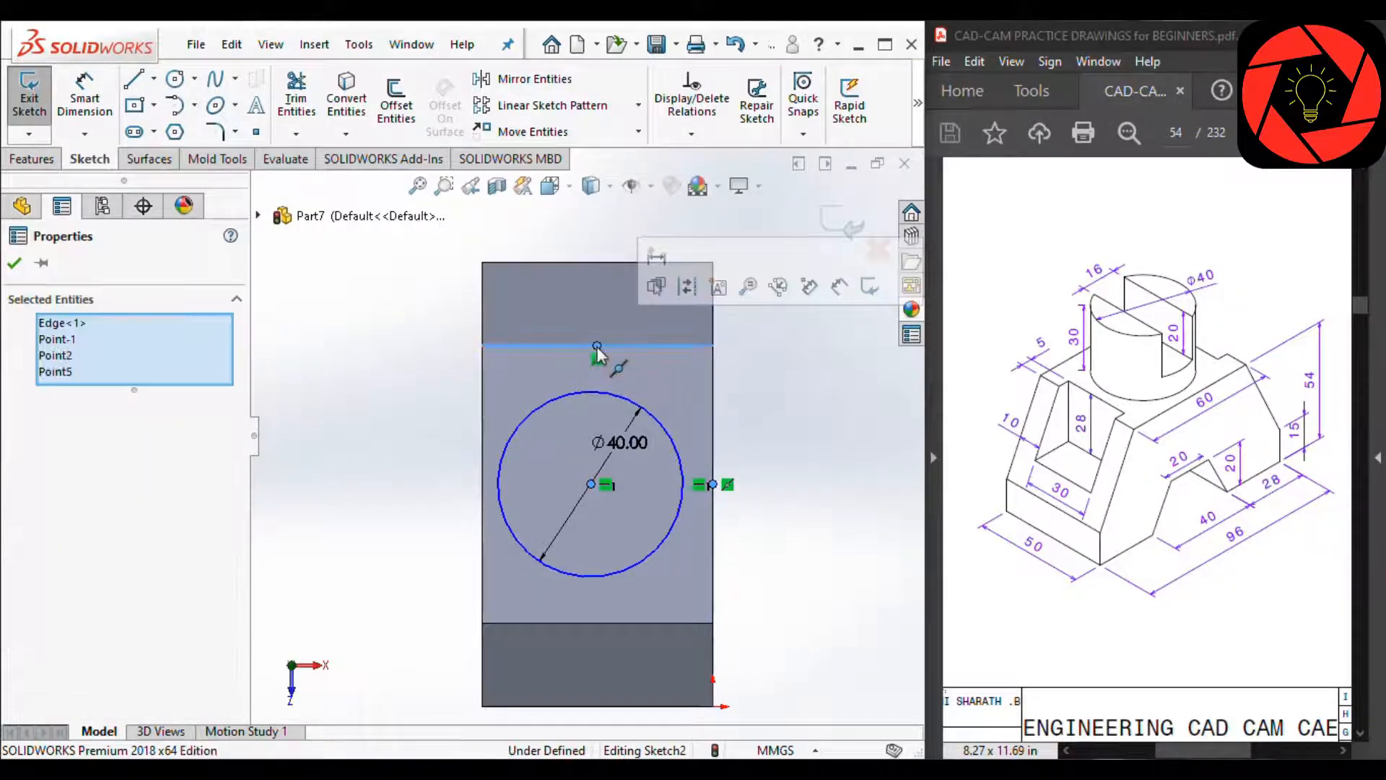
right_click(100, 347)
click(137, 351)
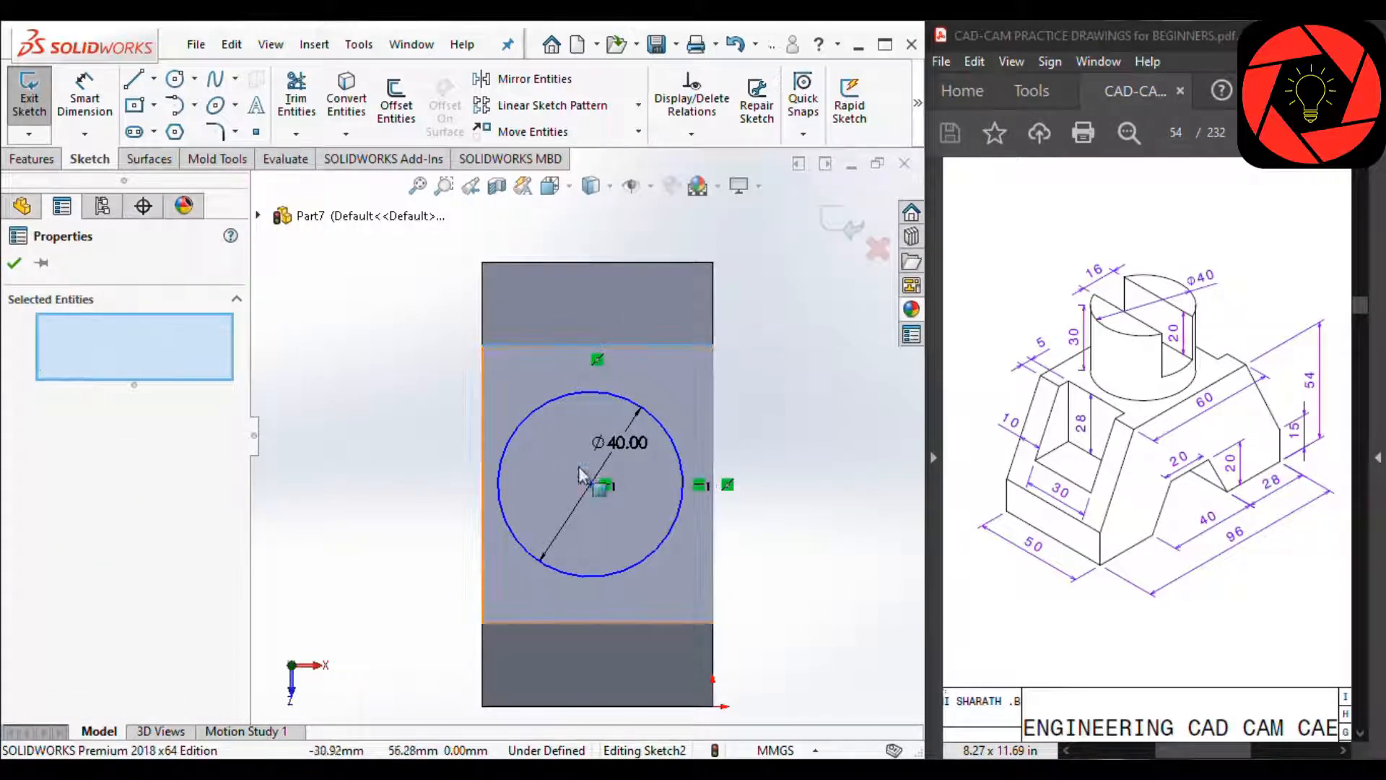
Step: Add a vertical relation between the circle's center and the midpoint of the top face's short far edge
click(591, 484)
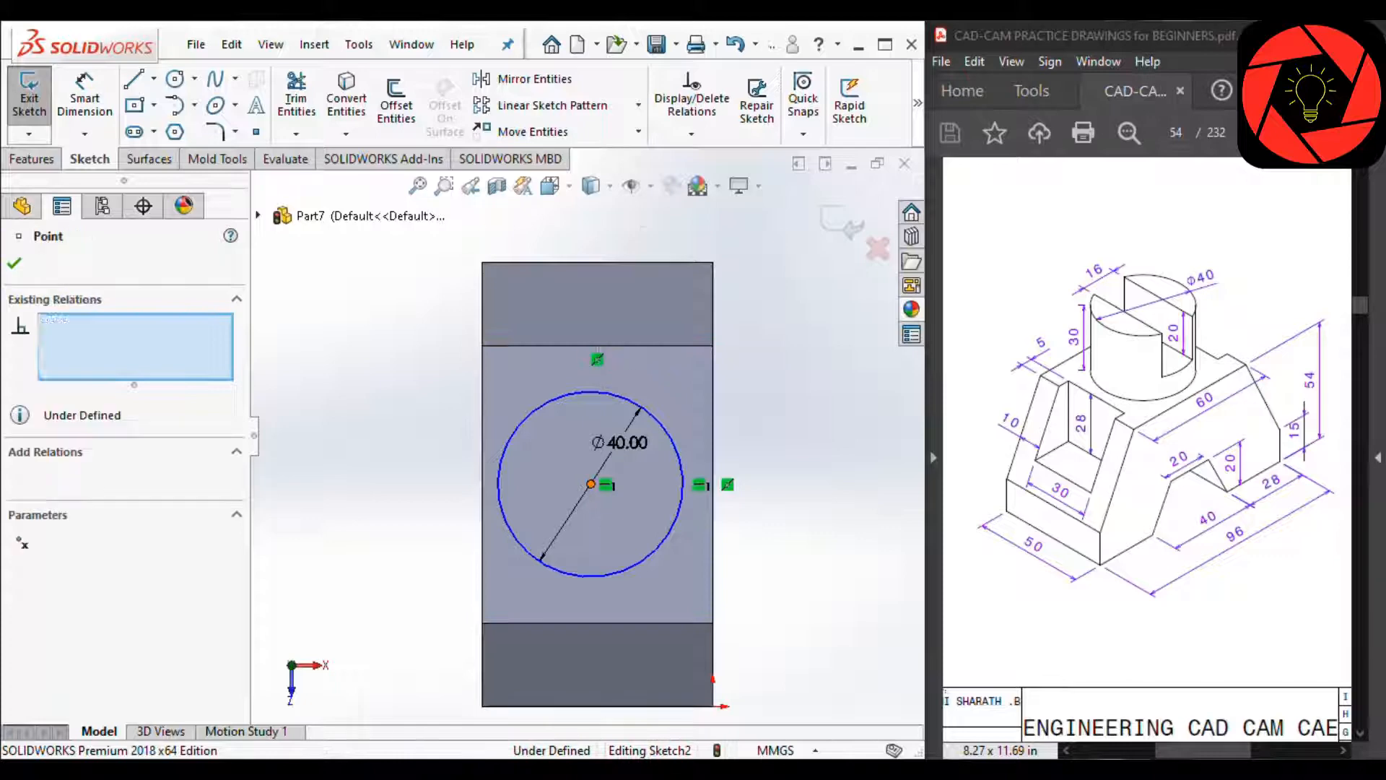
ctrl+click(596, 346)
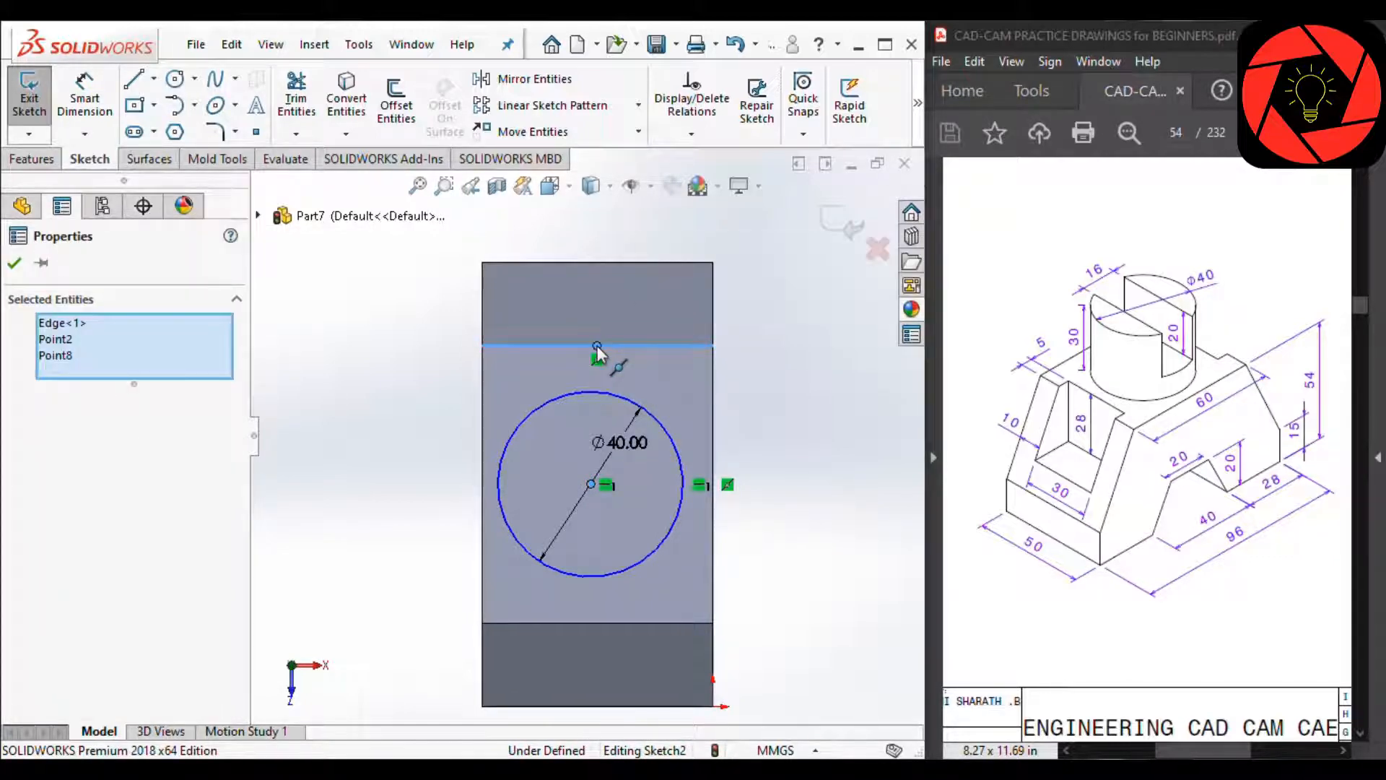
ctrl+click(596, 347)
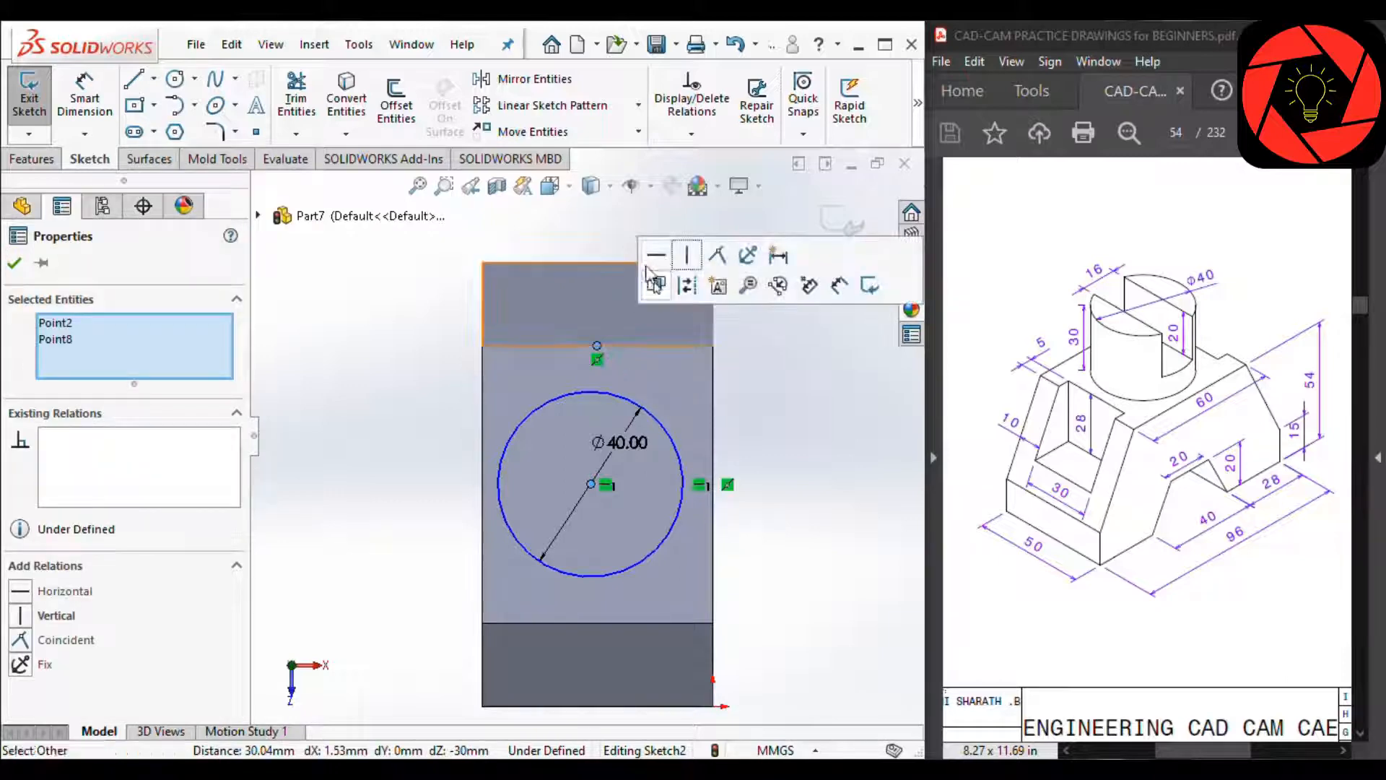
click(687, 255)
click(789, 479)
key(z)
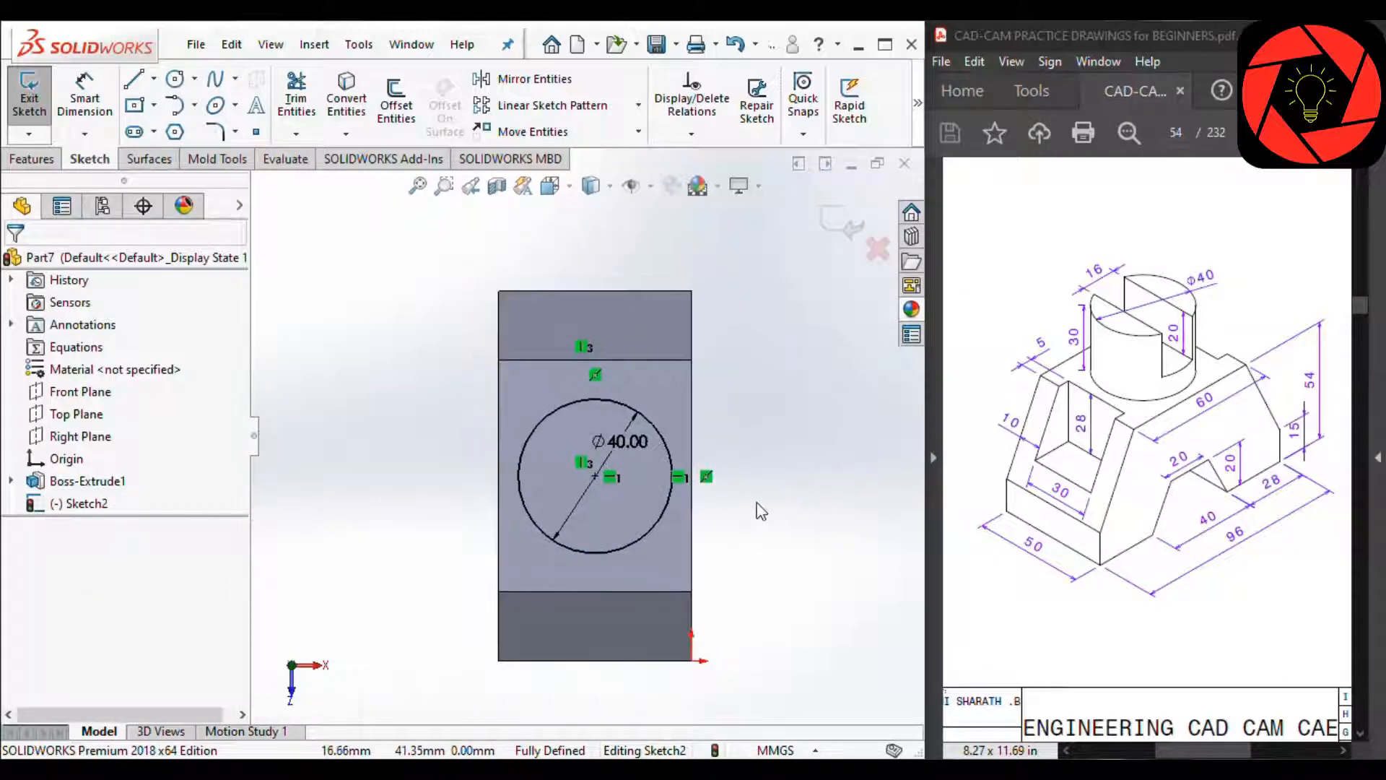
Step: Extrude the 40 mm circle as a 30 mm blind boss merged with the block
right_click(760, 510)
click(794, 485)
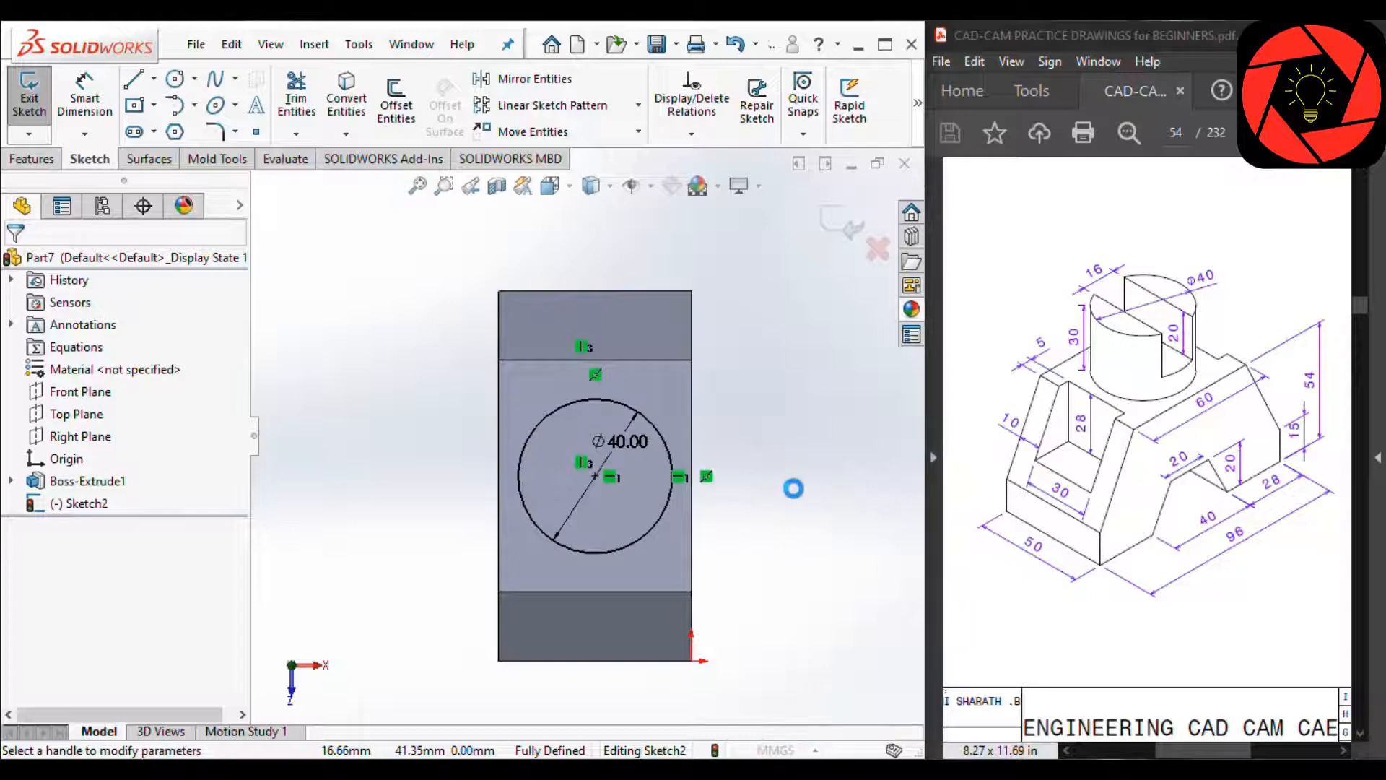
text(30)
key(Return)
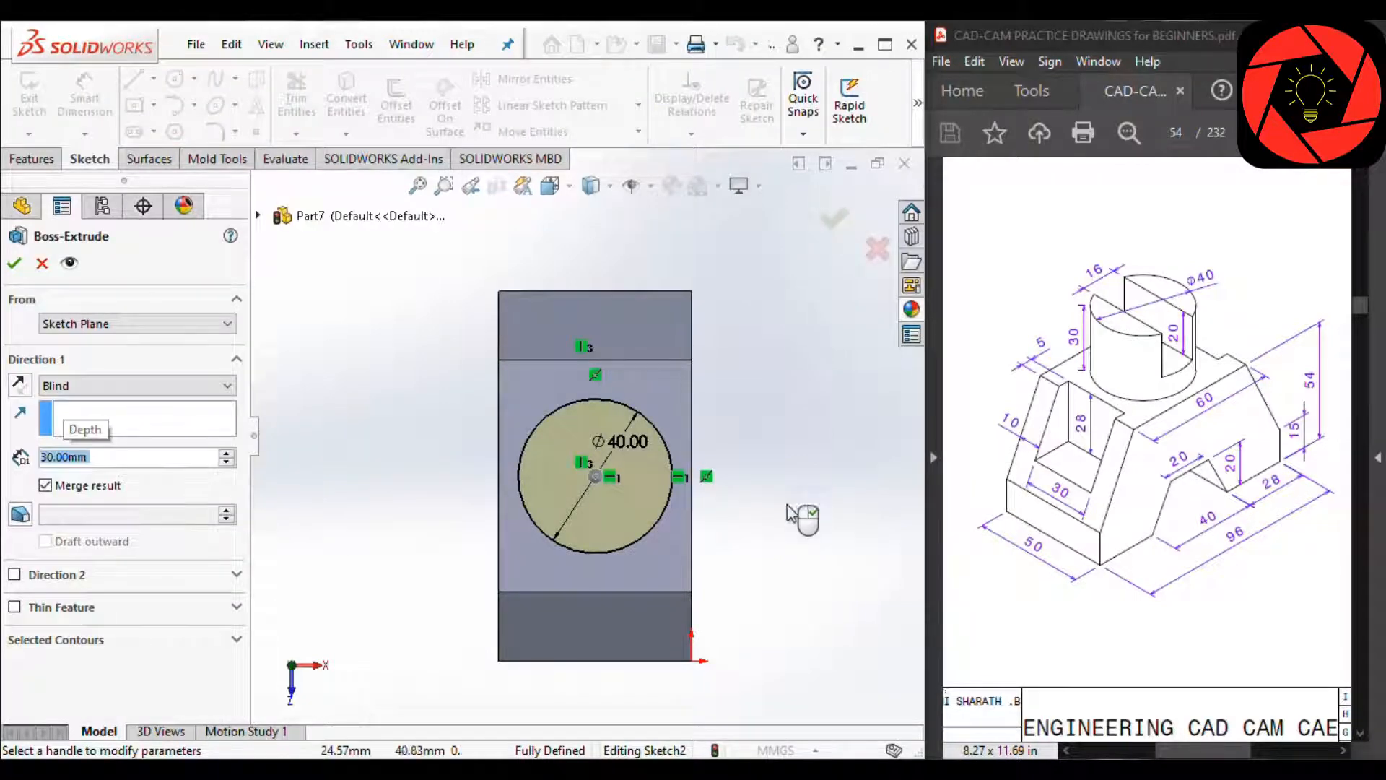
middle_drag(800, 465, 768, 362)
right_click(768, 361)
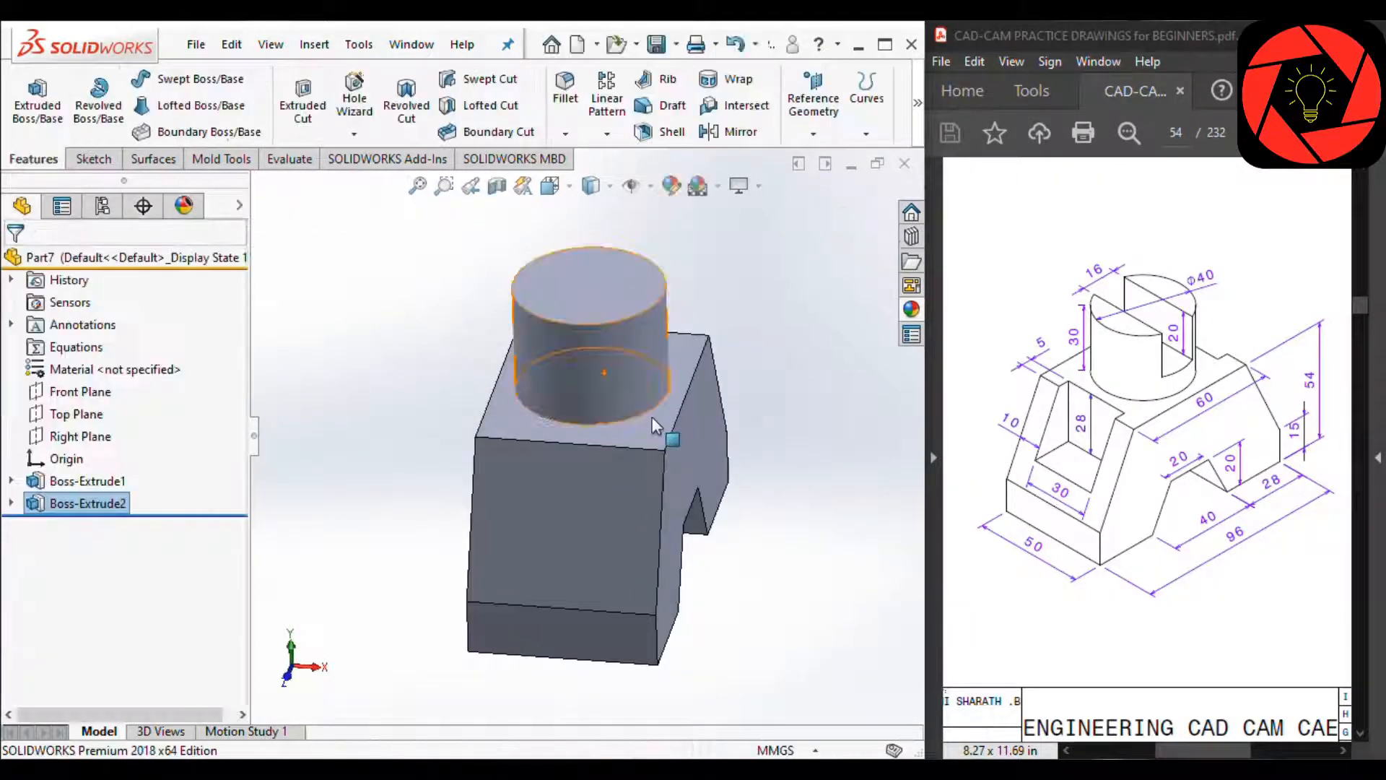
Step: Start a sketch on the block's large side face with the trapezoidal notch
middle_drag(663, 418, 693, 454)
scroll(722, 433, down, 3)
click(764, 425)
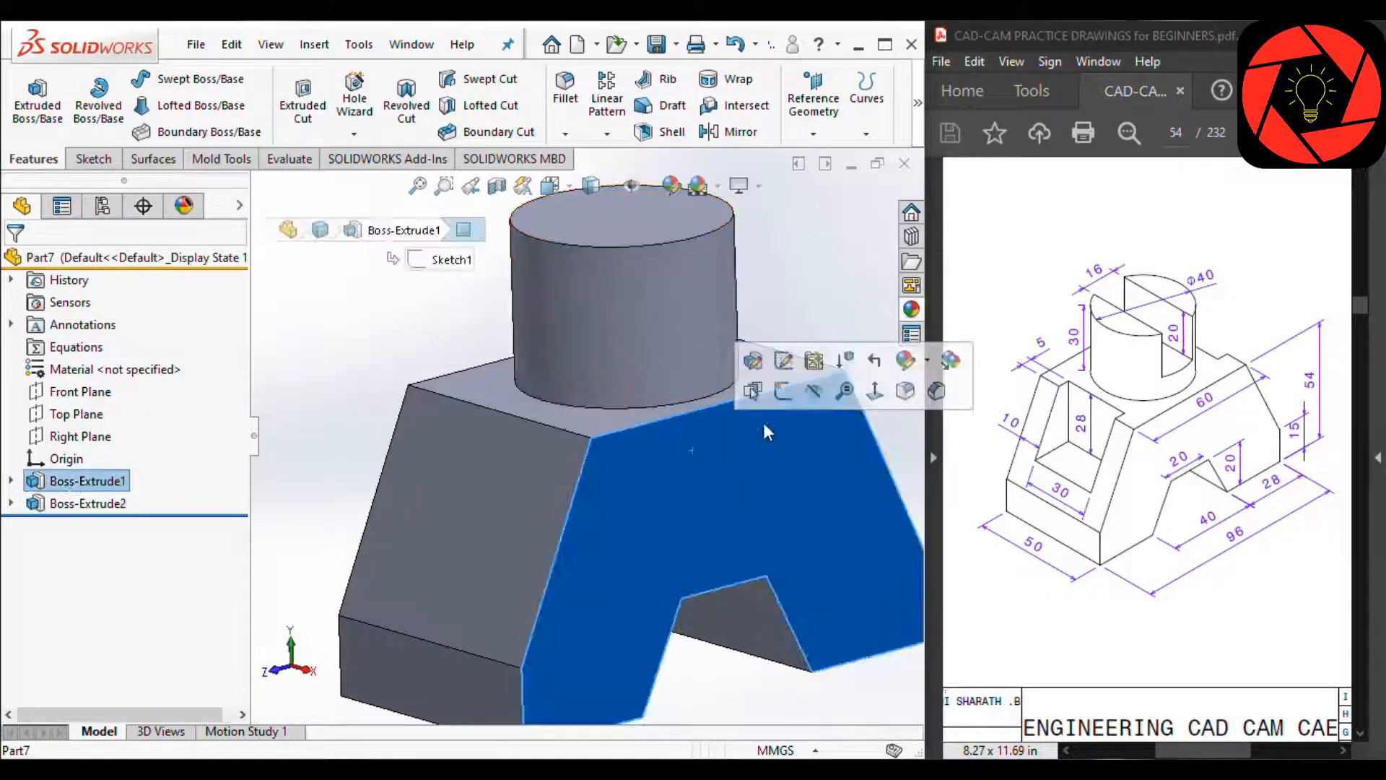
click(784, 391)
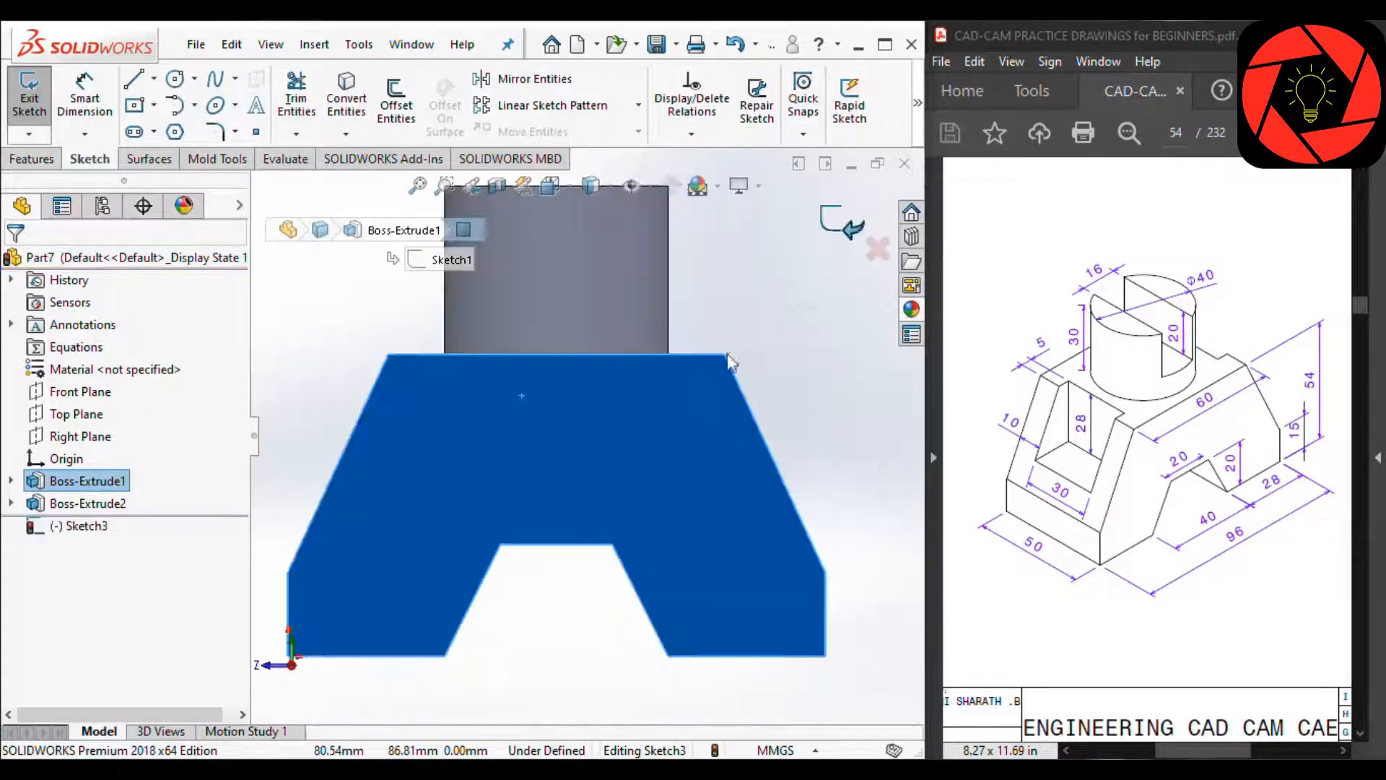
Step: Draw a corner rectangle about 27 mm wide over the cylinder, starting above its top and ending inside its body
scroll(554, 328, up, 4)
scroll(553, 292, down, 4)
scroll(555, 286, up, 2)
scroll(562, 280, down, 2)
scroll(578, 271, up, 2)
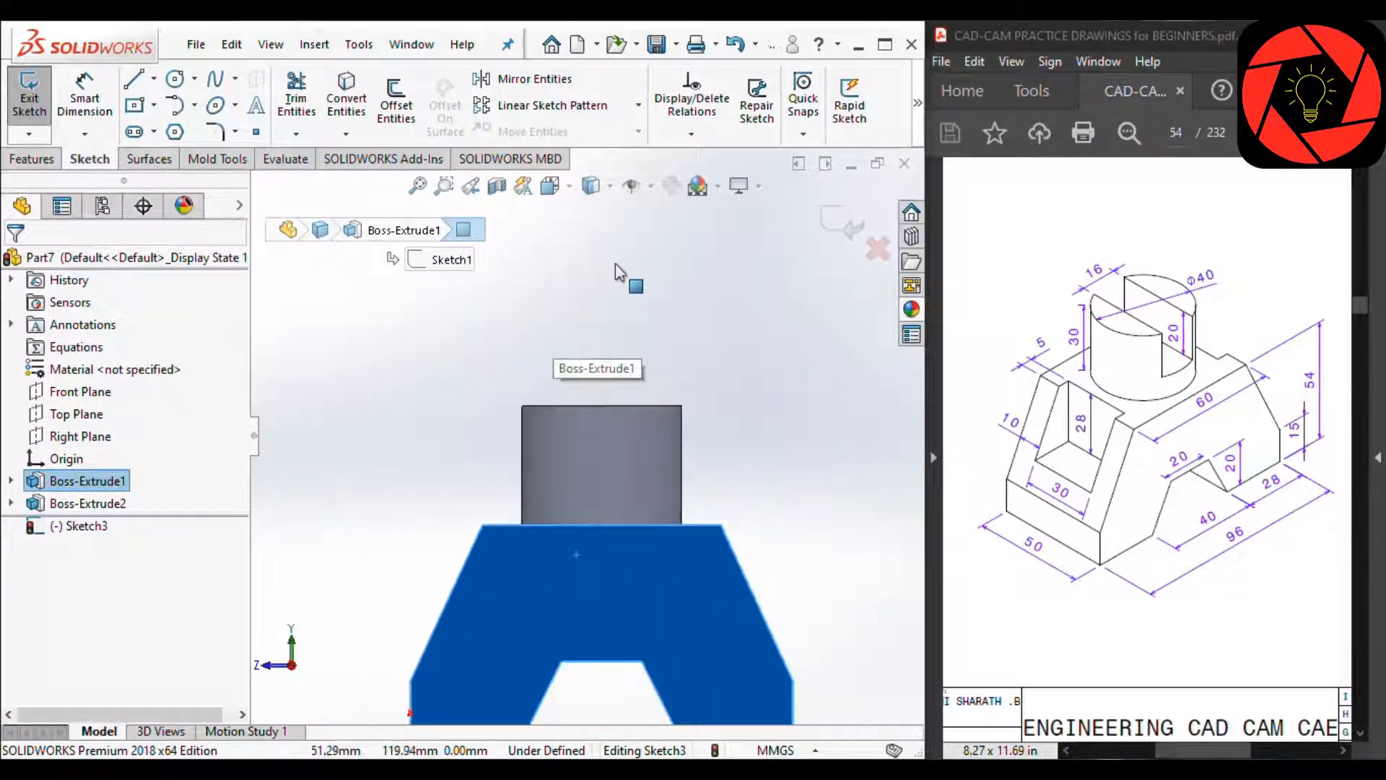
right_drag(615, 265, 618, 401)
scroll(592, 383, up, 2)
scroll(590, 383, down, 2)
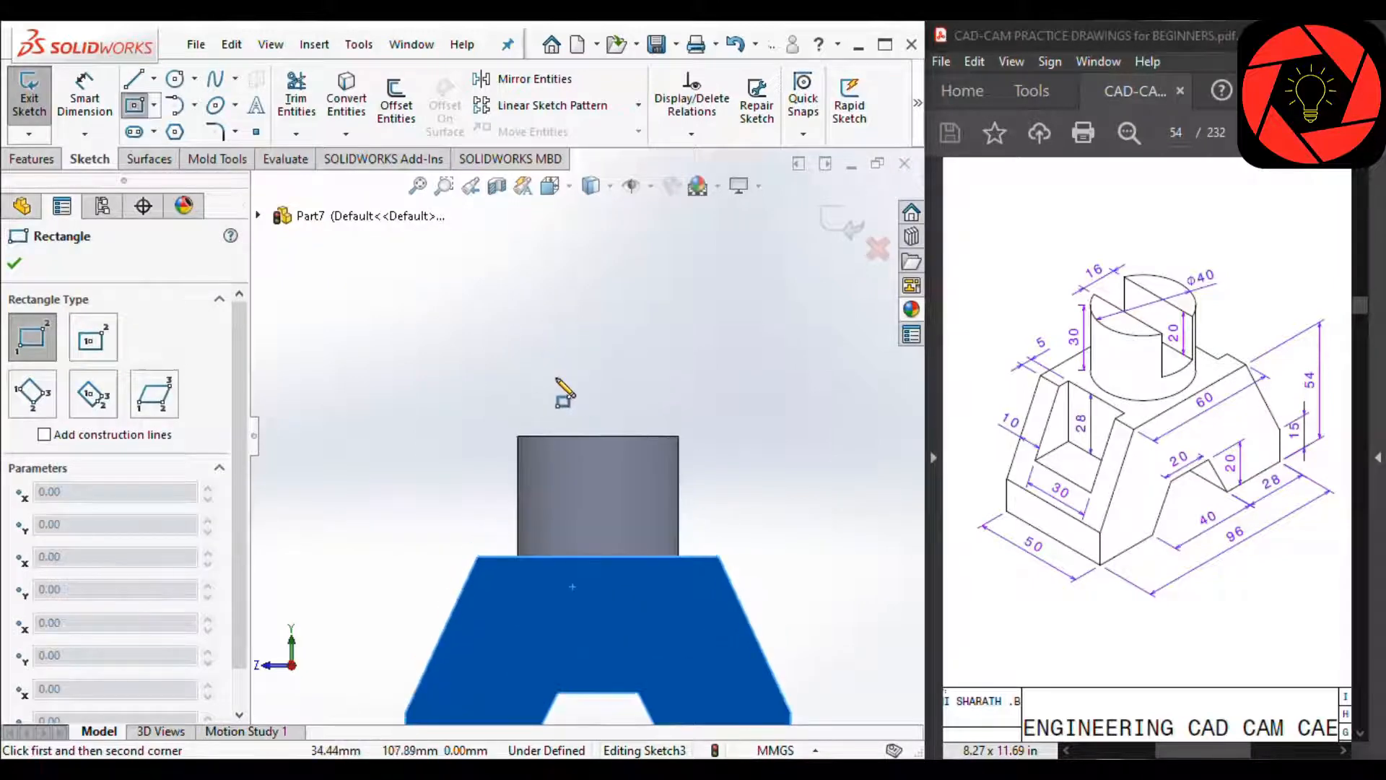
scroll(570, 426, down, 2)
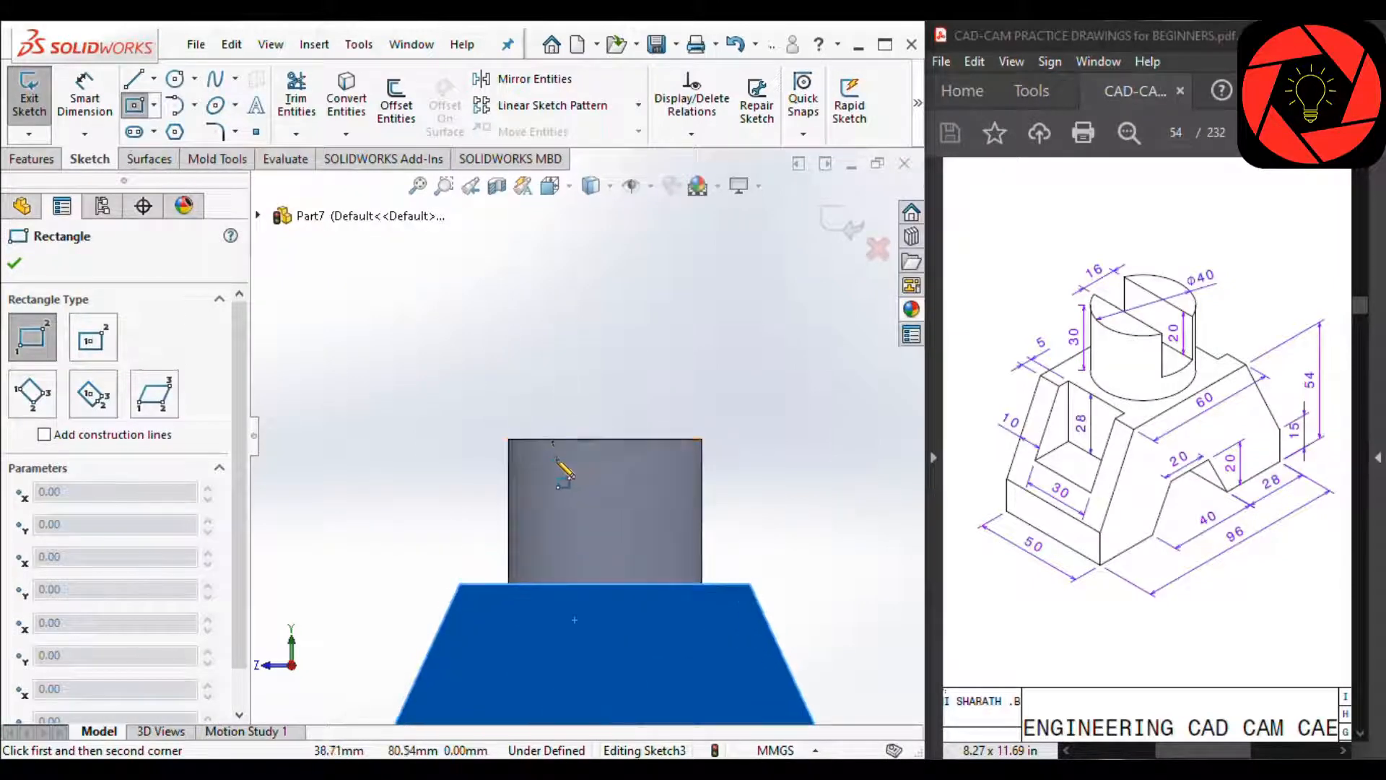
click(538, 353)
click(728, 590)
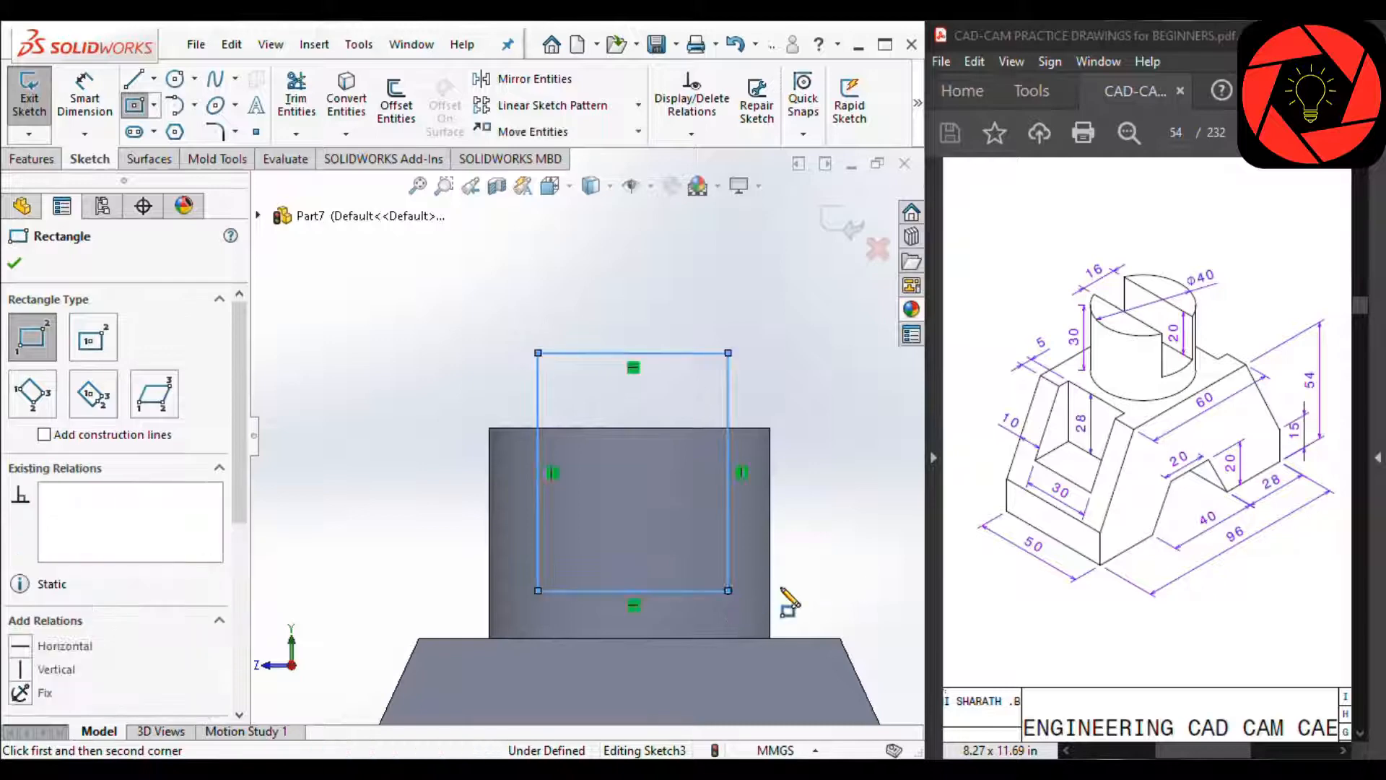
key(Escape)
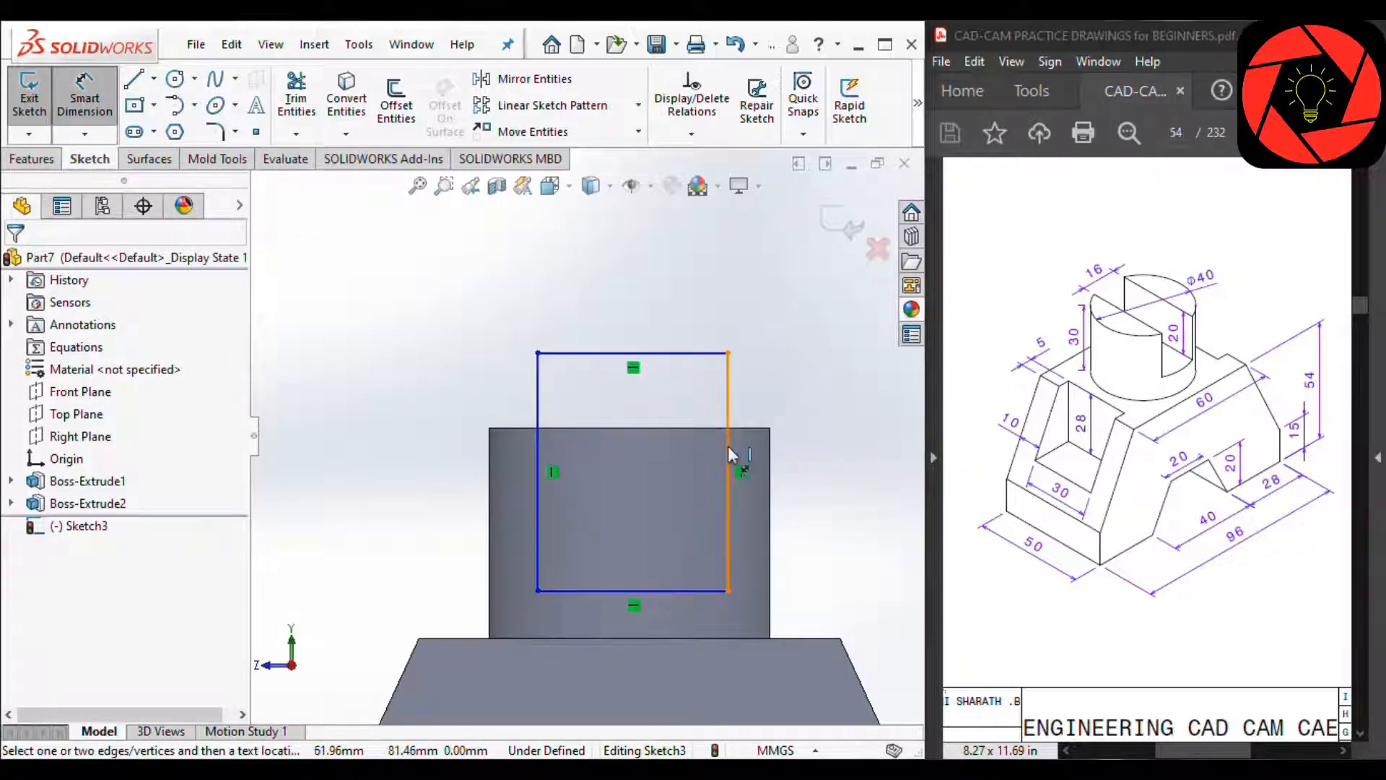
Step: Dimension the rectangle's width as 16 mm
click(663, 368)
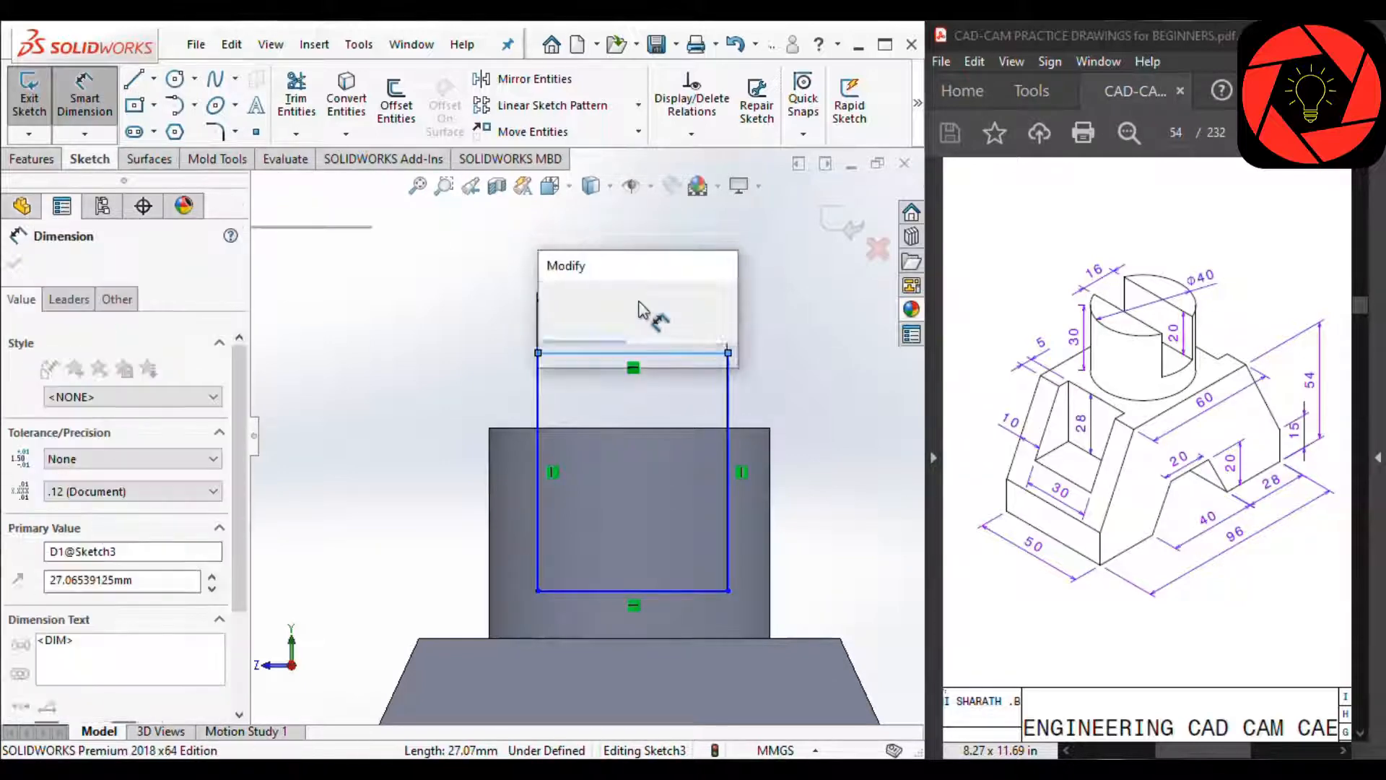
text(16)
key(Return)
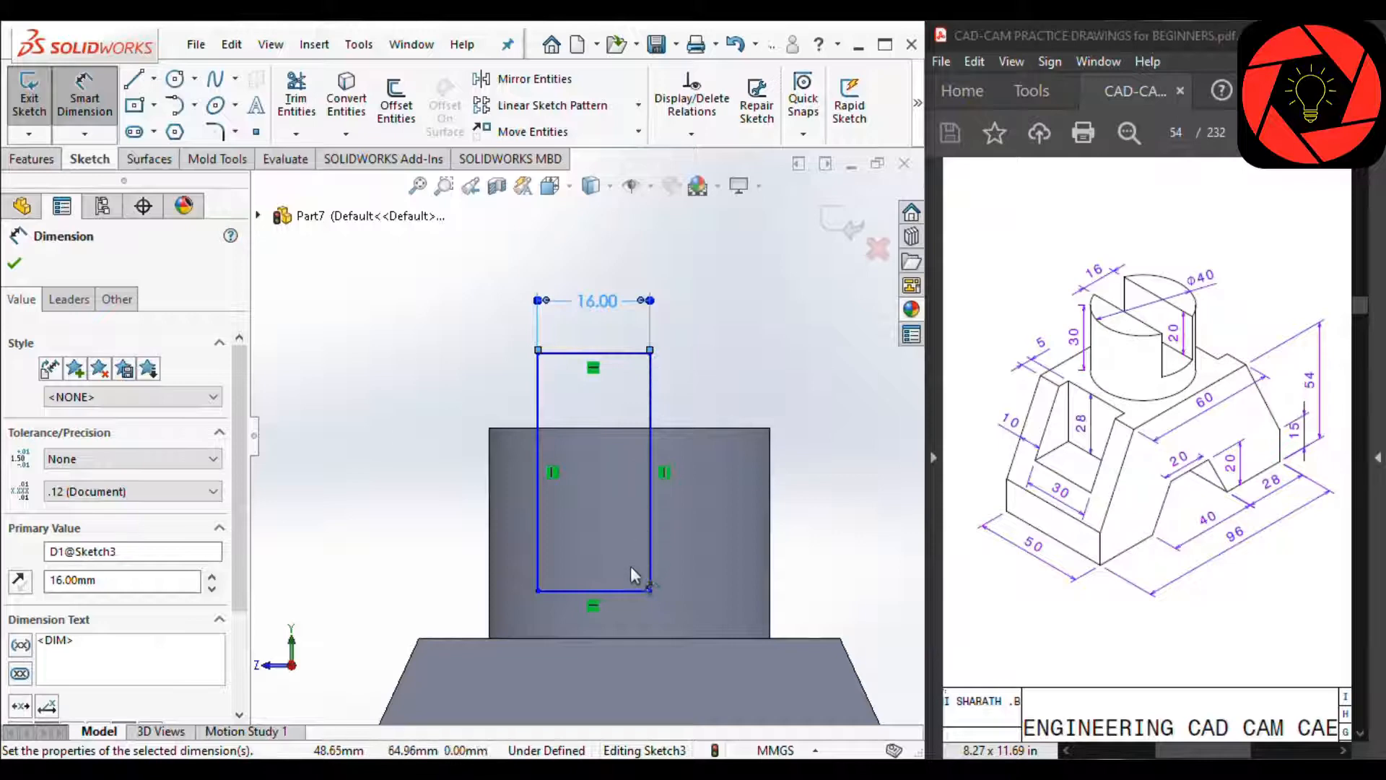
Step: Dimension the distance from the cylinder's top edge to the rectangle's lower edge as 20 mm
click(621, 587)
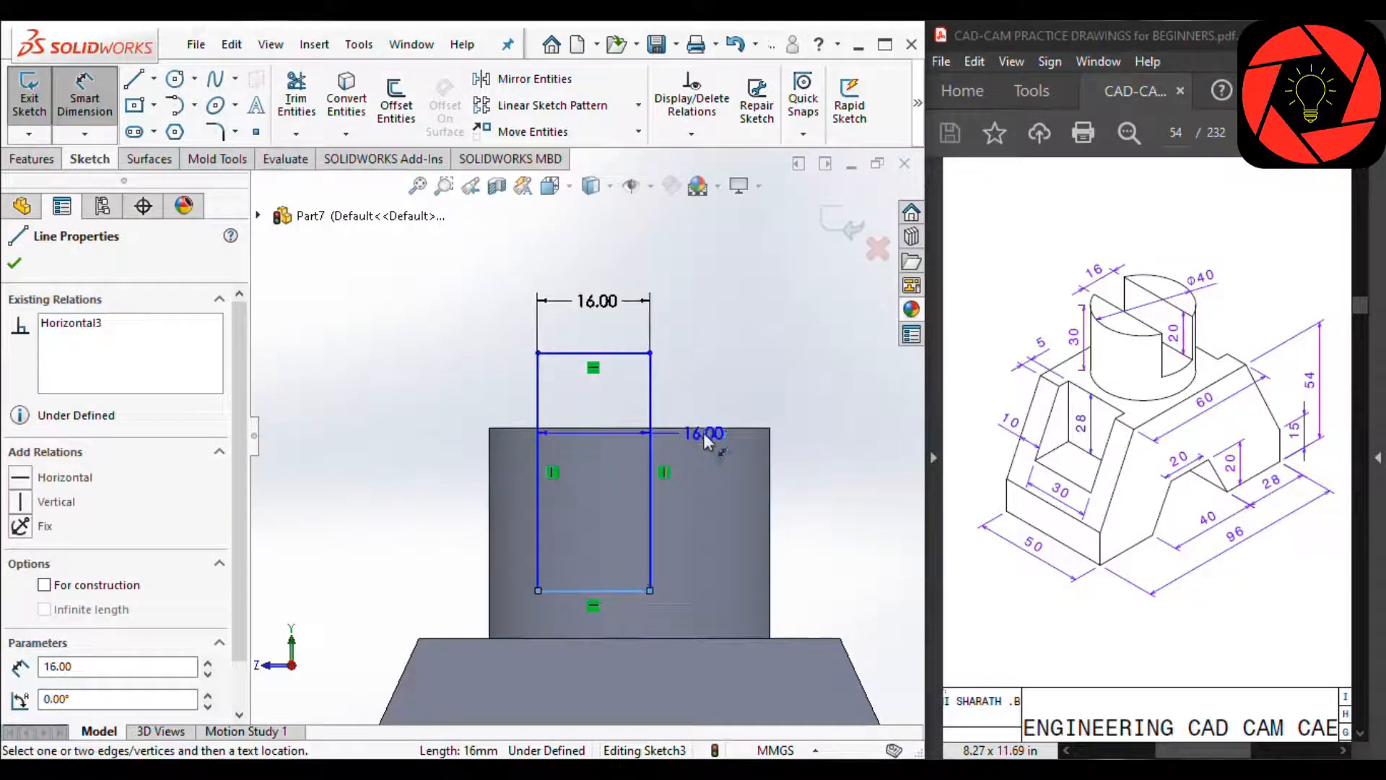
click(703, 431)
click(829, 498)
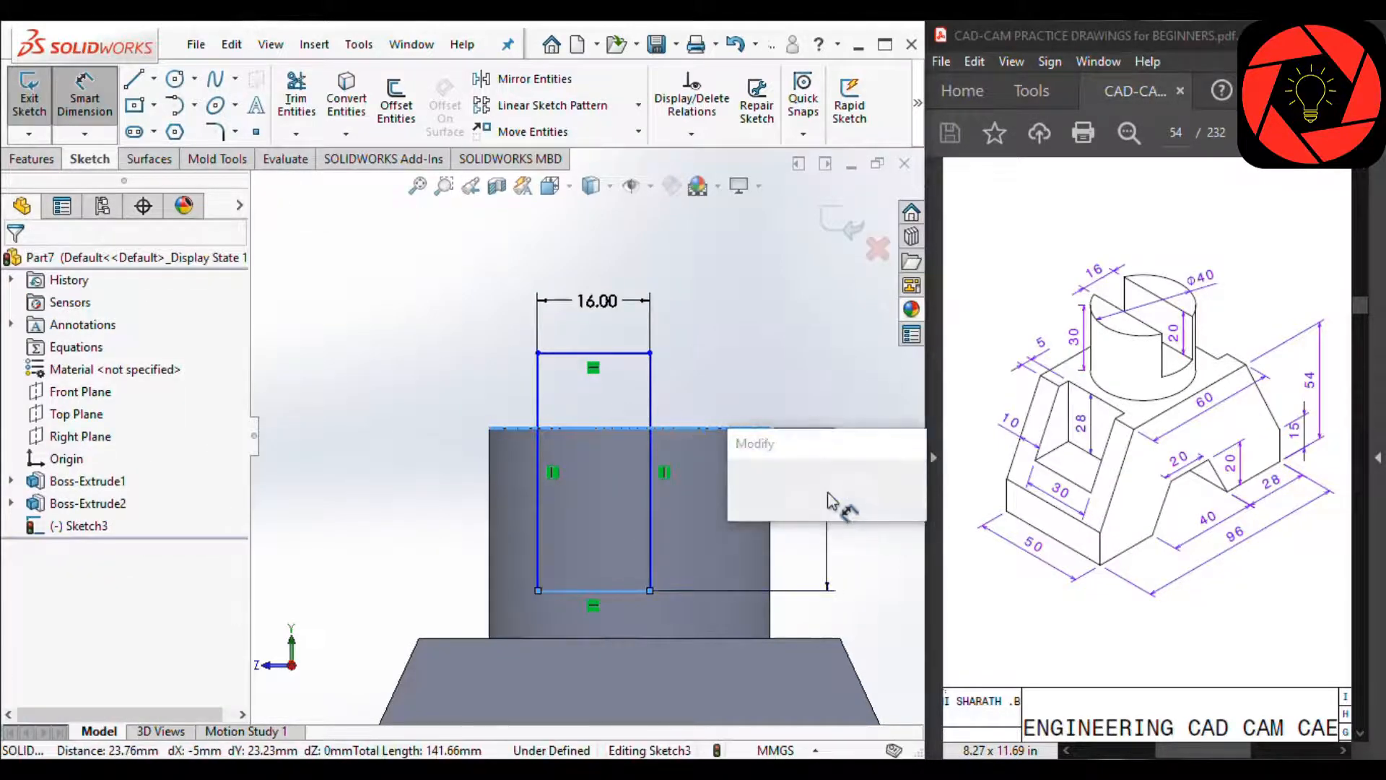
text(20)
key(Return)
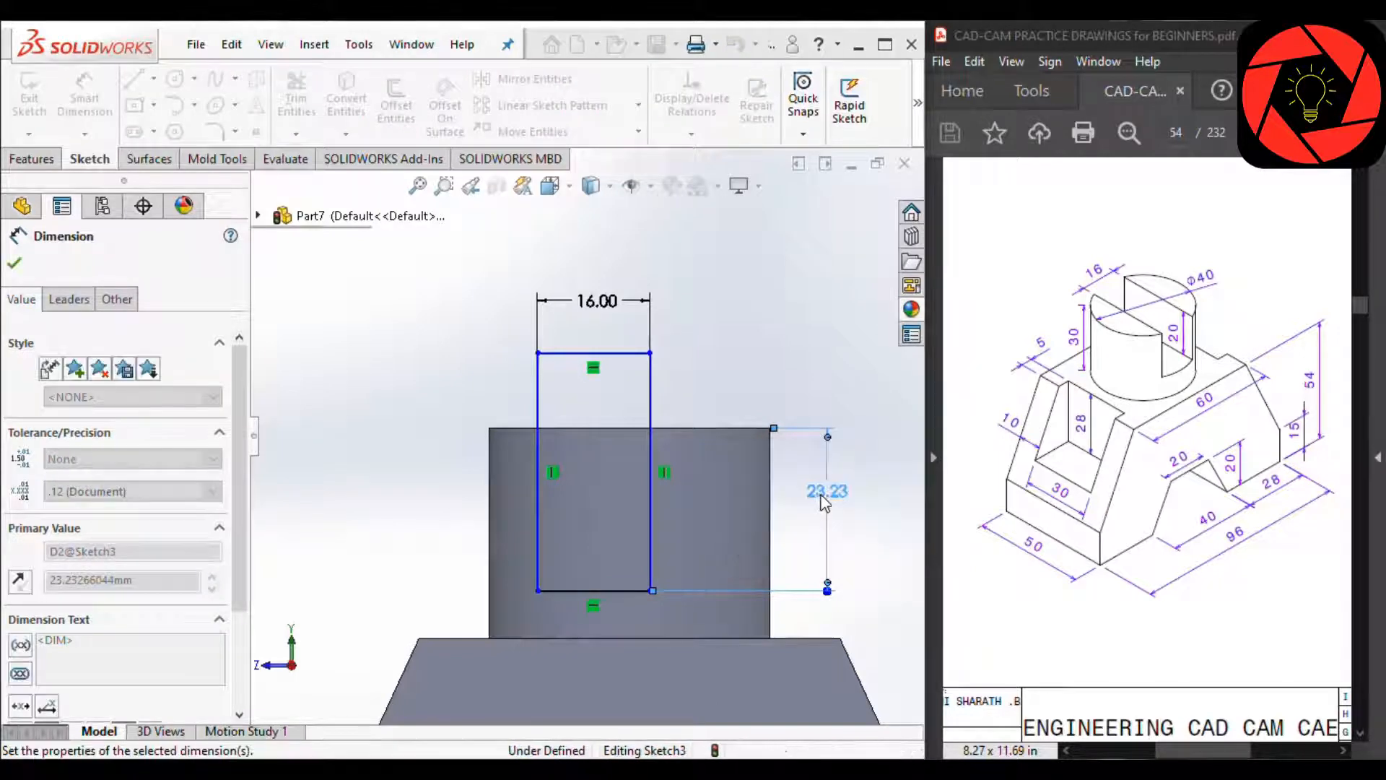
key(Escape)
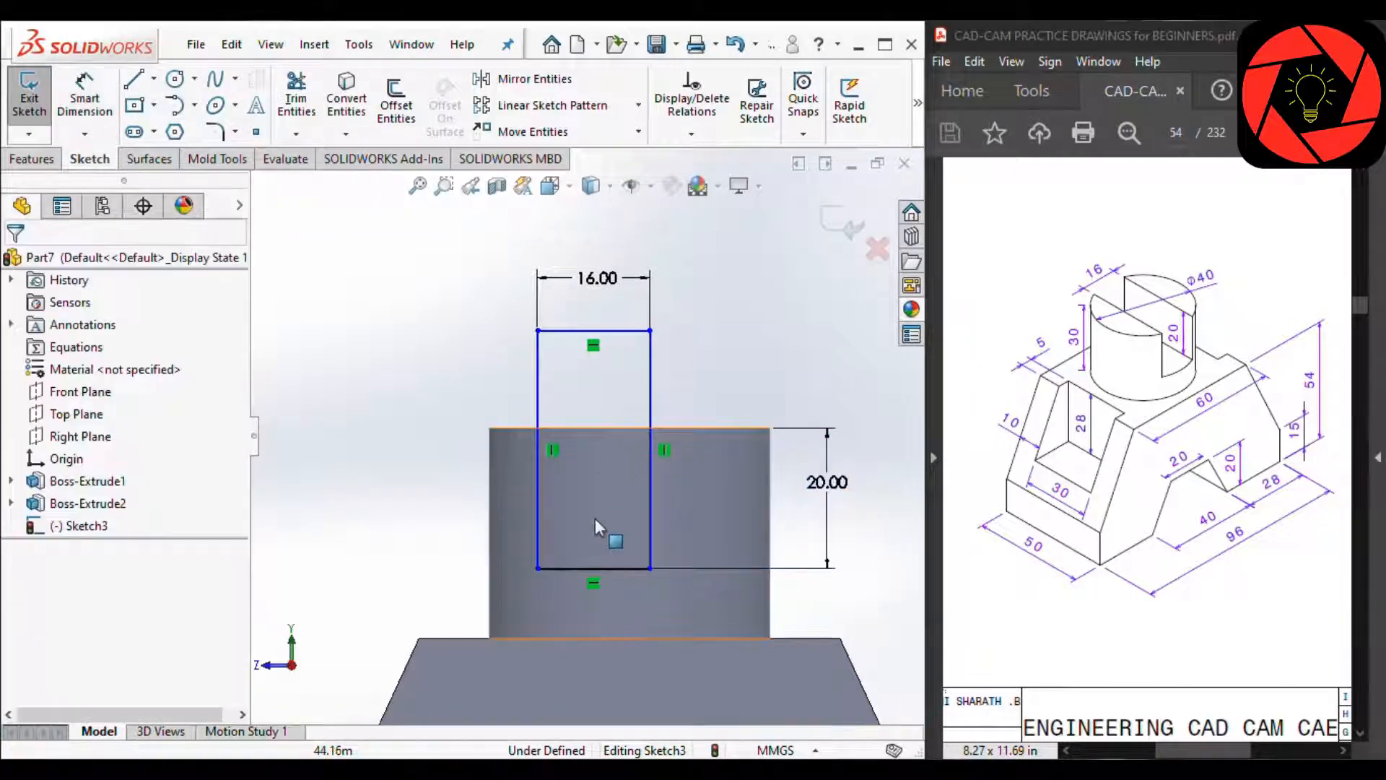
click(597, 569)
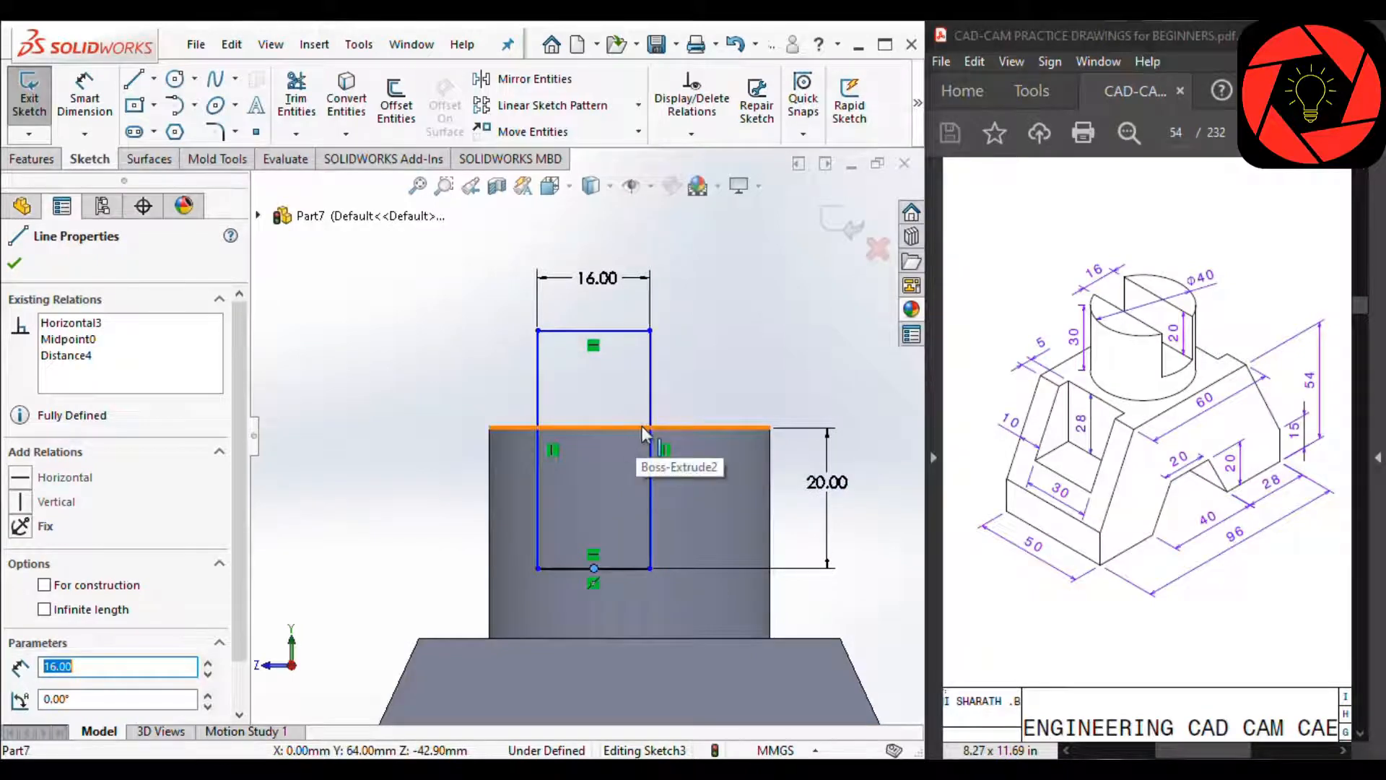
scroll(623, 556, up, 3)
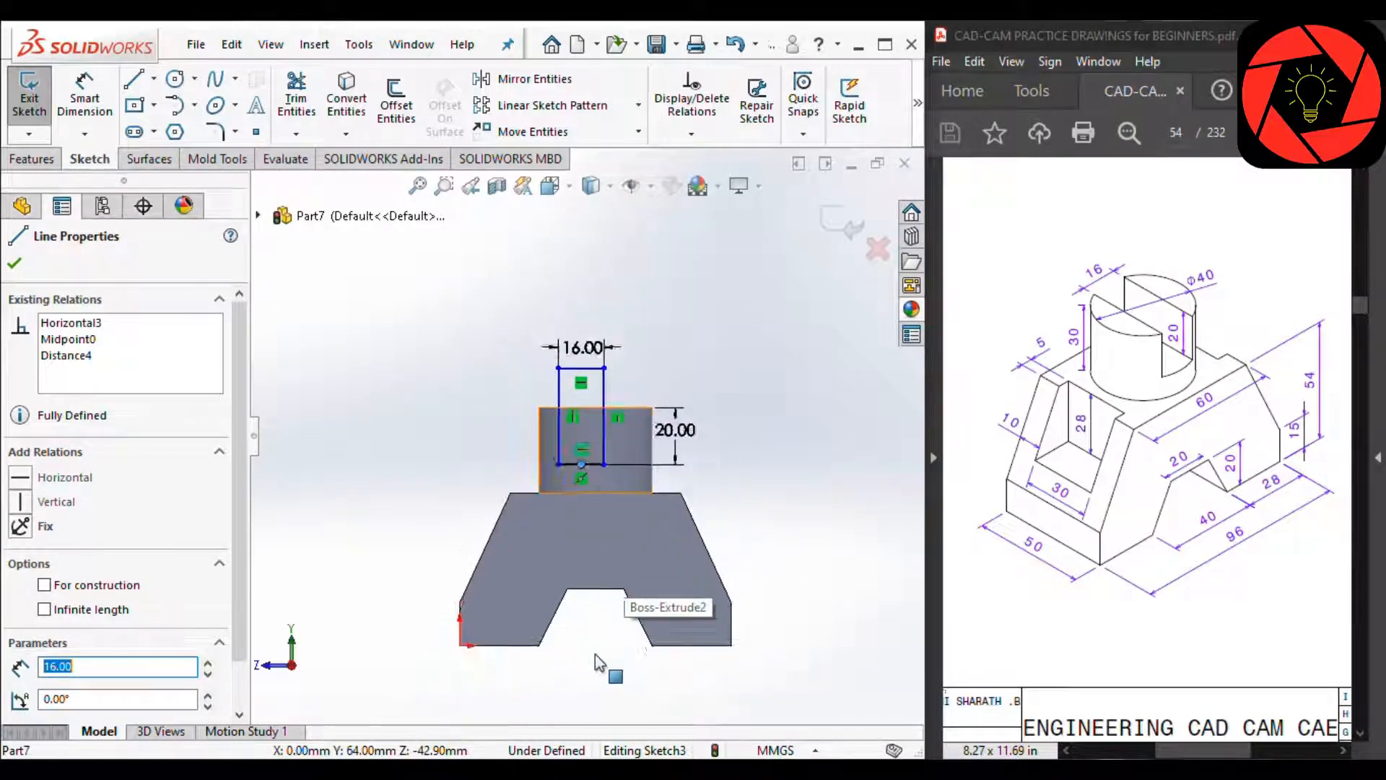
scroll(595, 654, down, 3)
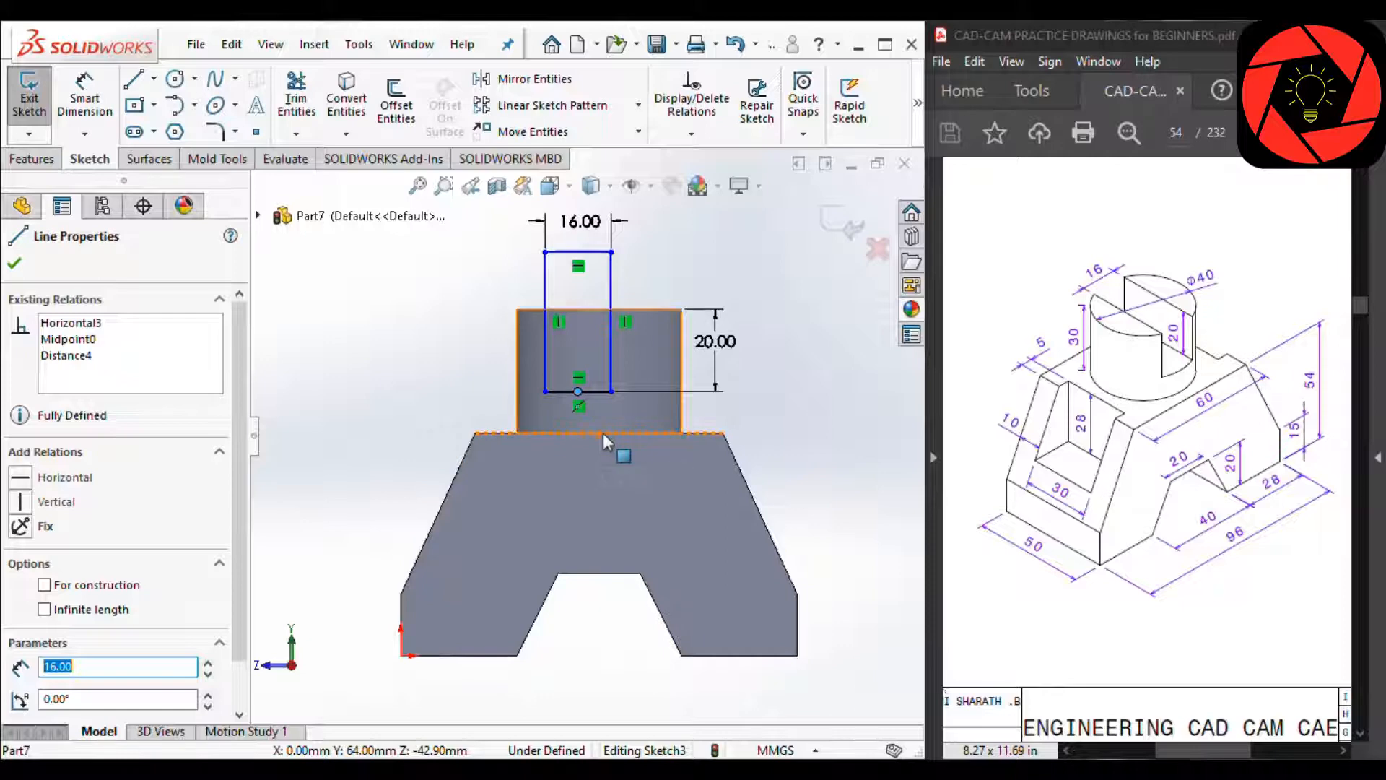
scroll(585, 434, up, 2)
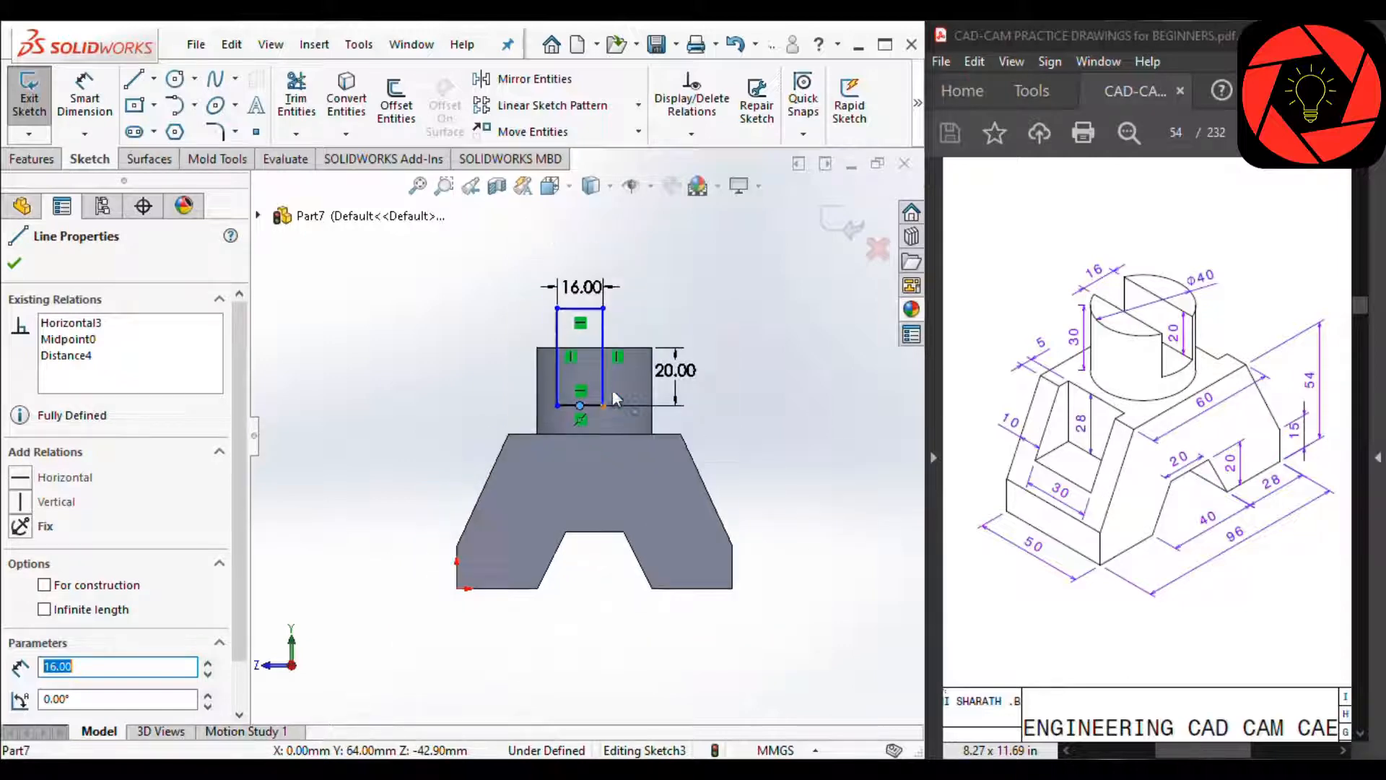
scroll(613, 395, down, 2)
key(Escape)
scroll(709, 409, down, 3)
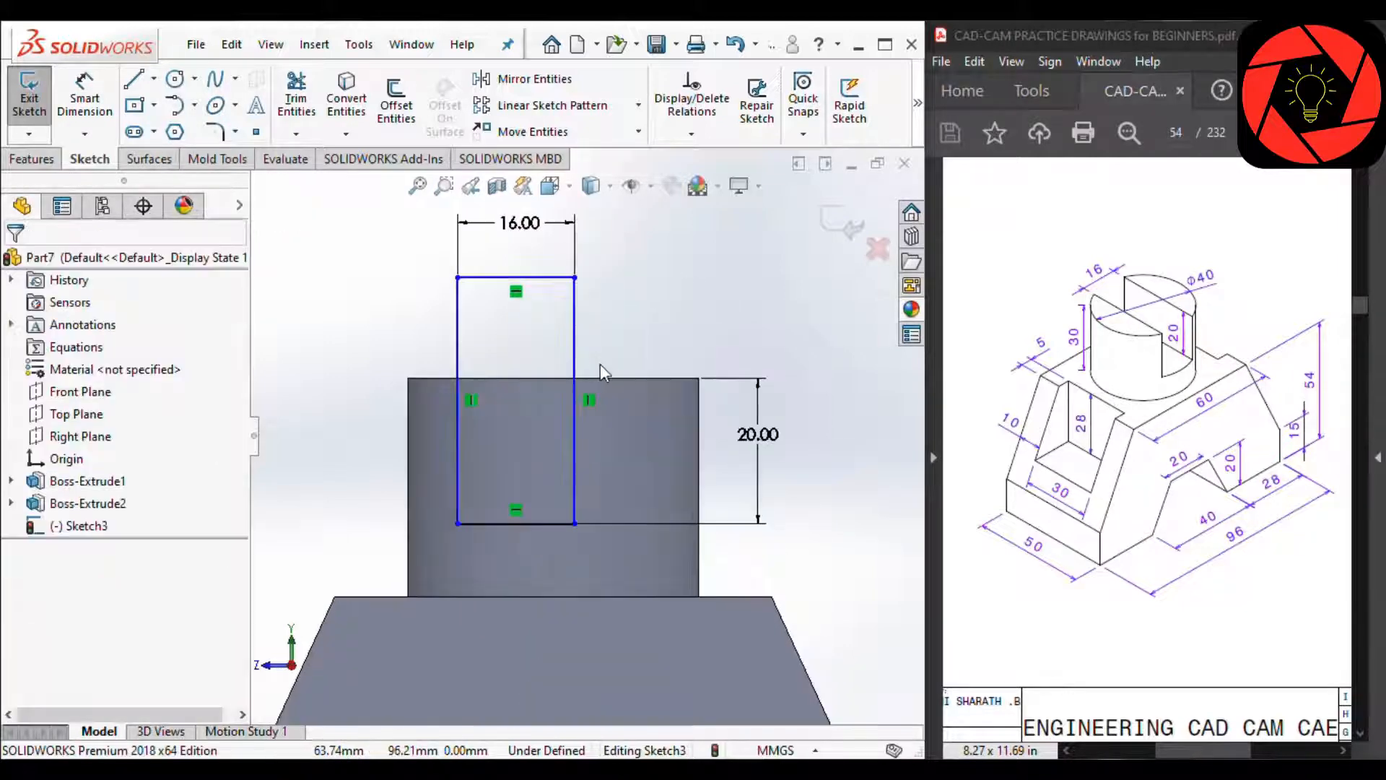
Step: Move the rectangle sideways to roughly the cylinder's middle and try to relate its lower edge to the cylinder's top edge
click(513, 523)
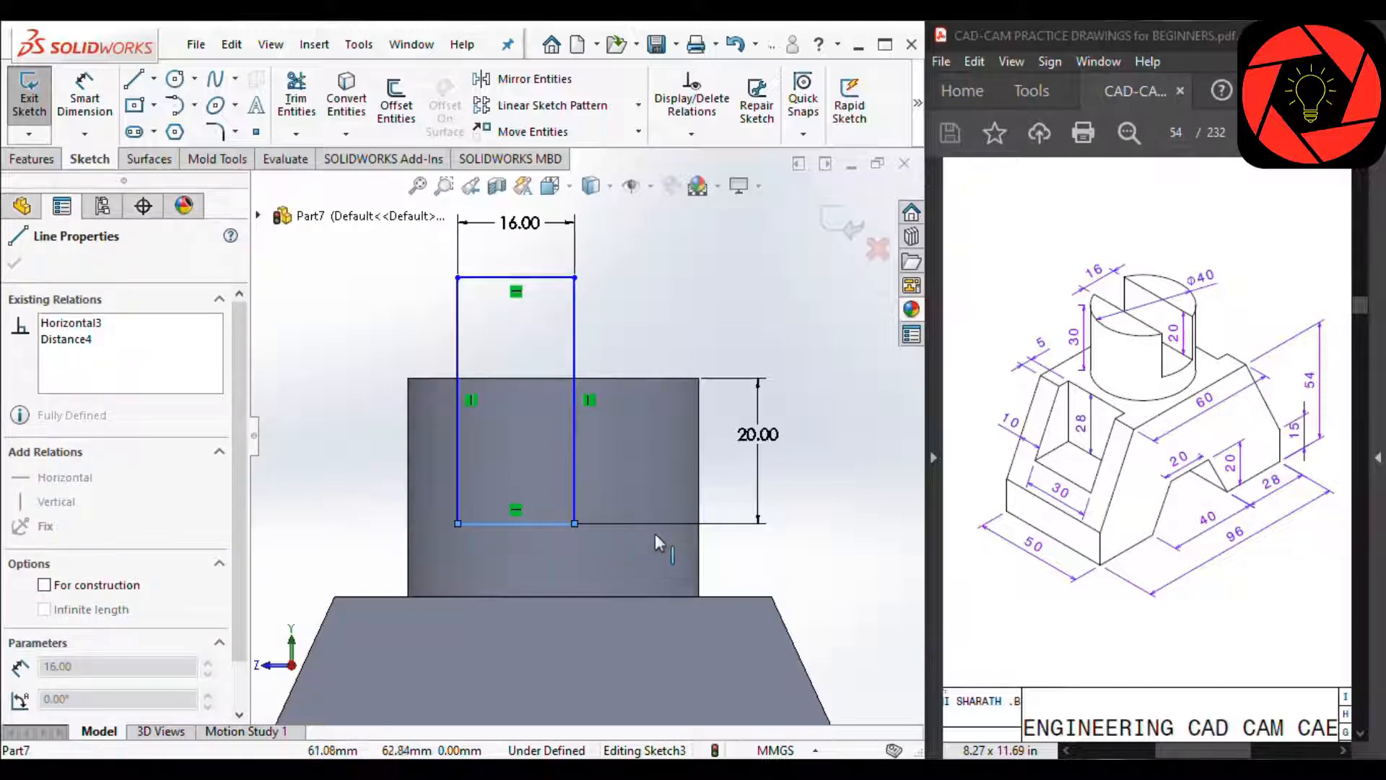
mouse_move(575, 497)
mouse_down()
mouse_move(683, 516)
mouse_move(627, 506)
mouse_move(641, 506)
mouse_up()
click(574, 379)
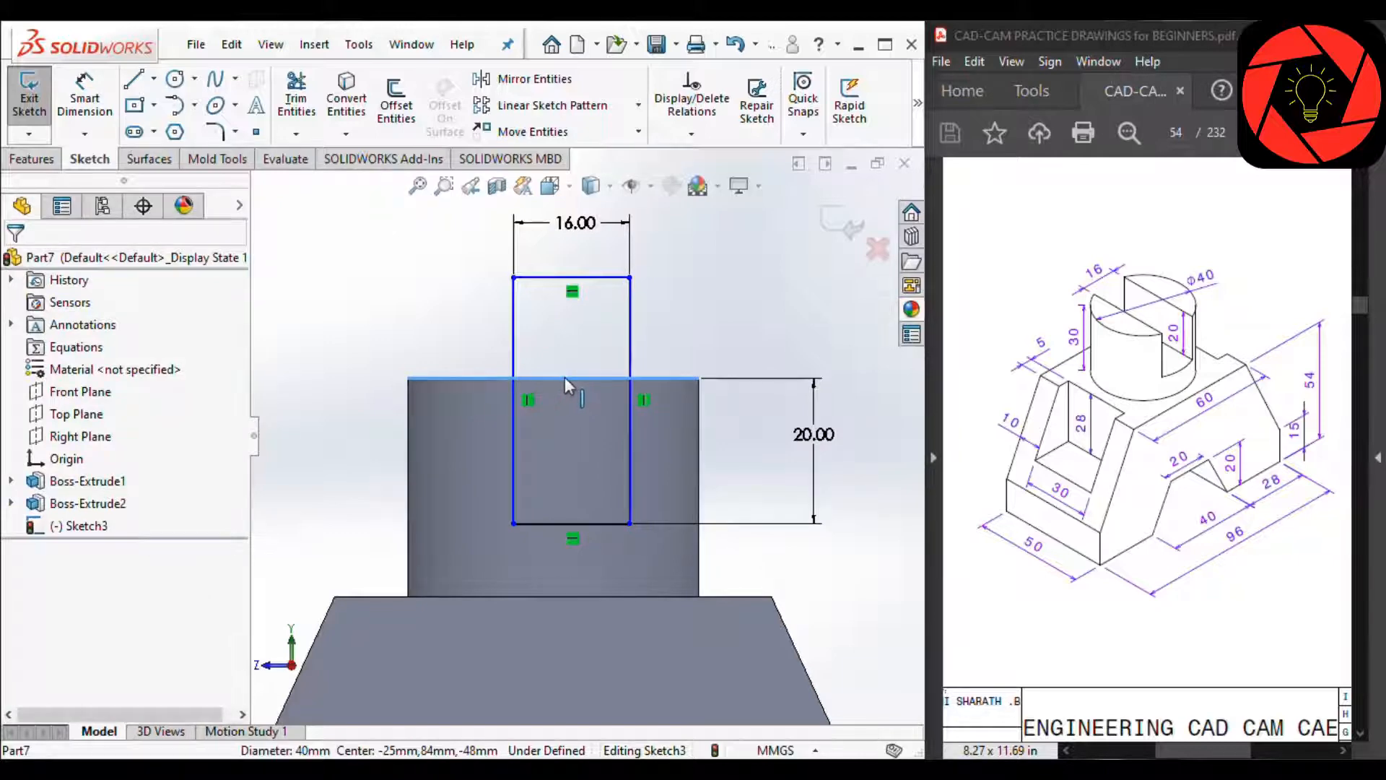
ctrl+click(573, 524)
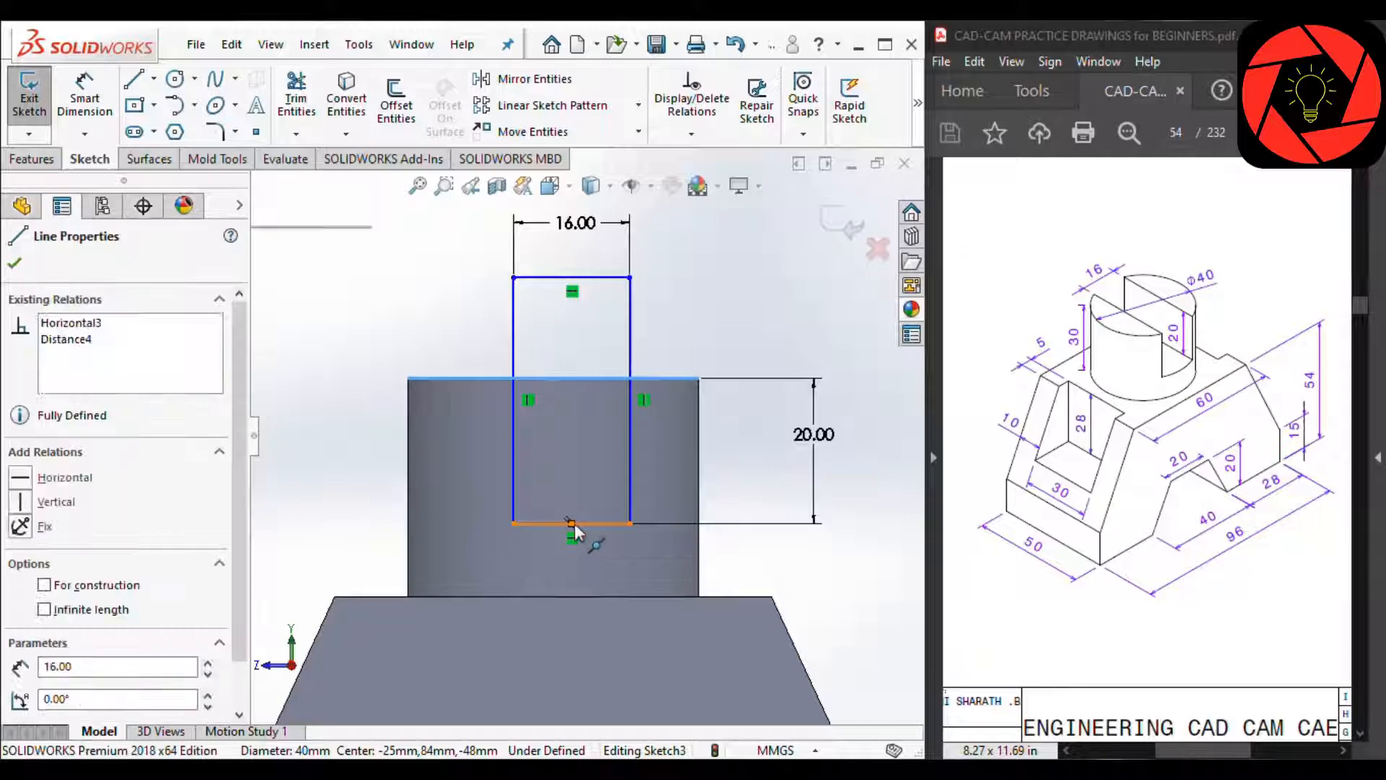
click(297, 376)
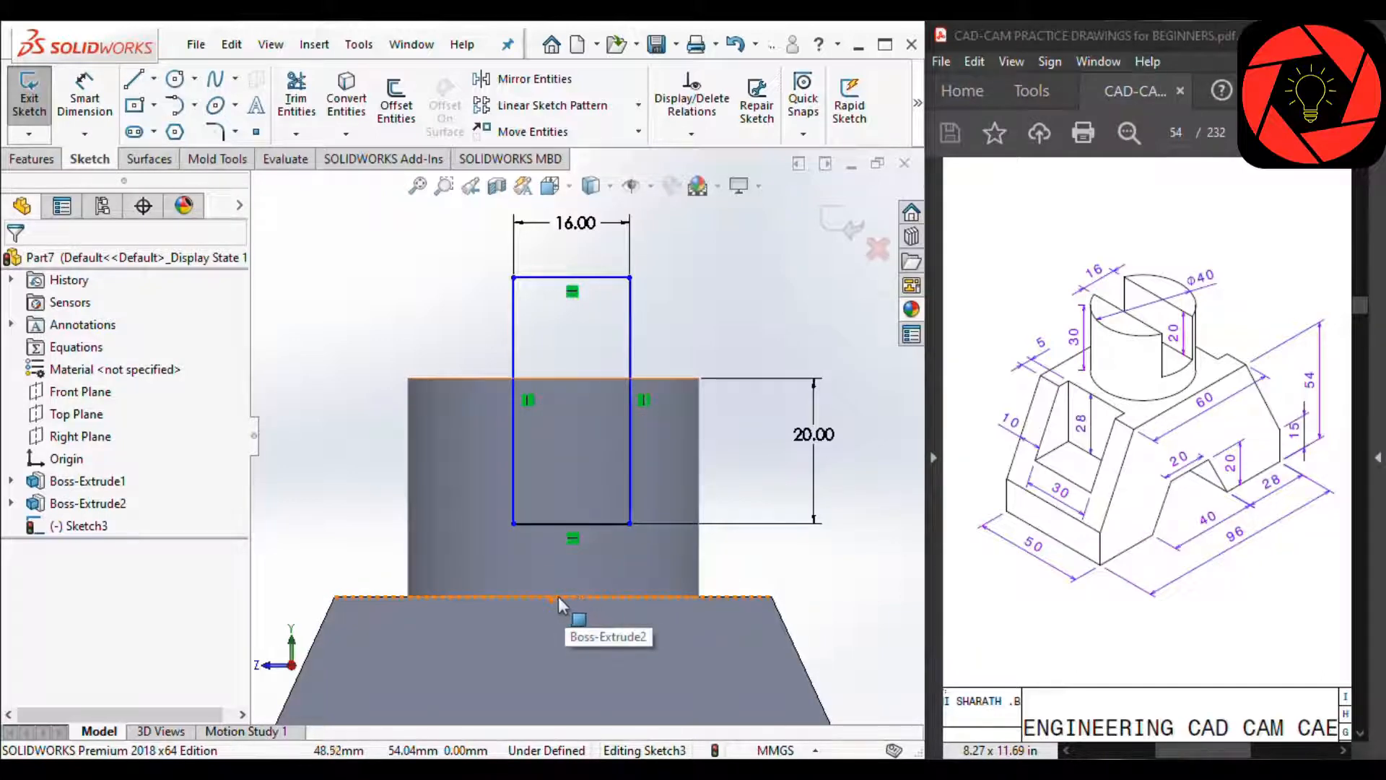
Step: Add a vertical relation between the midpoints of the slot rectangle's top edge and the base notch's upper edge
scroll(560, 603, up, 3)
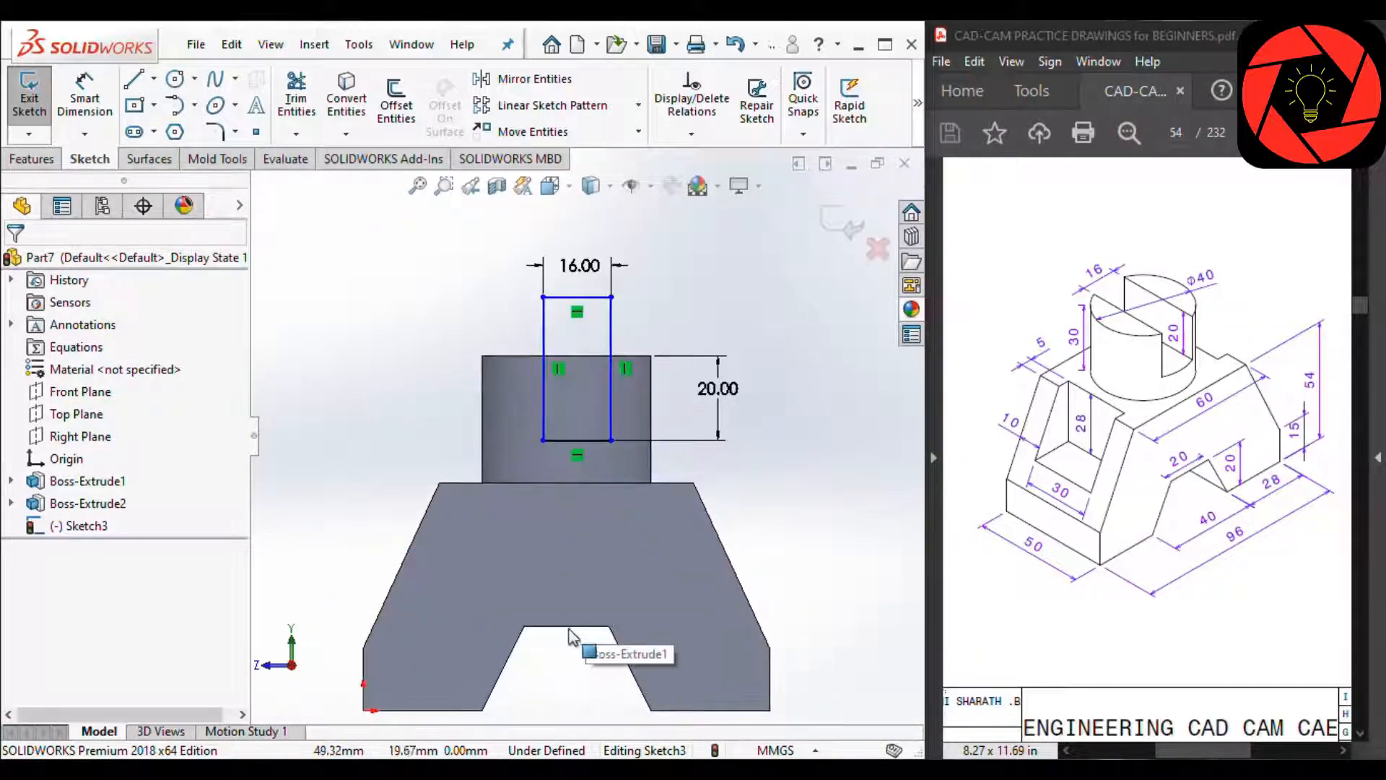
click(566, 628)
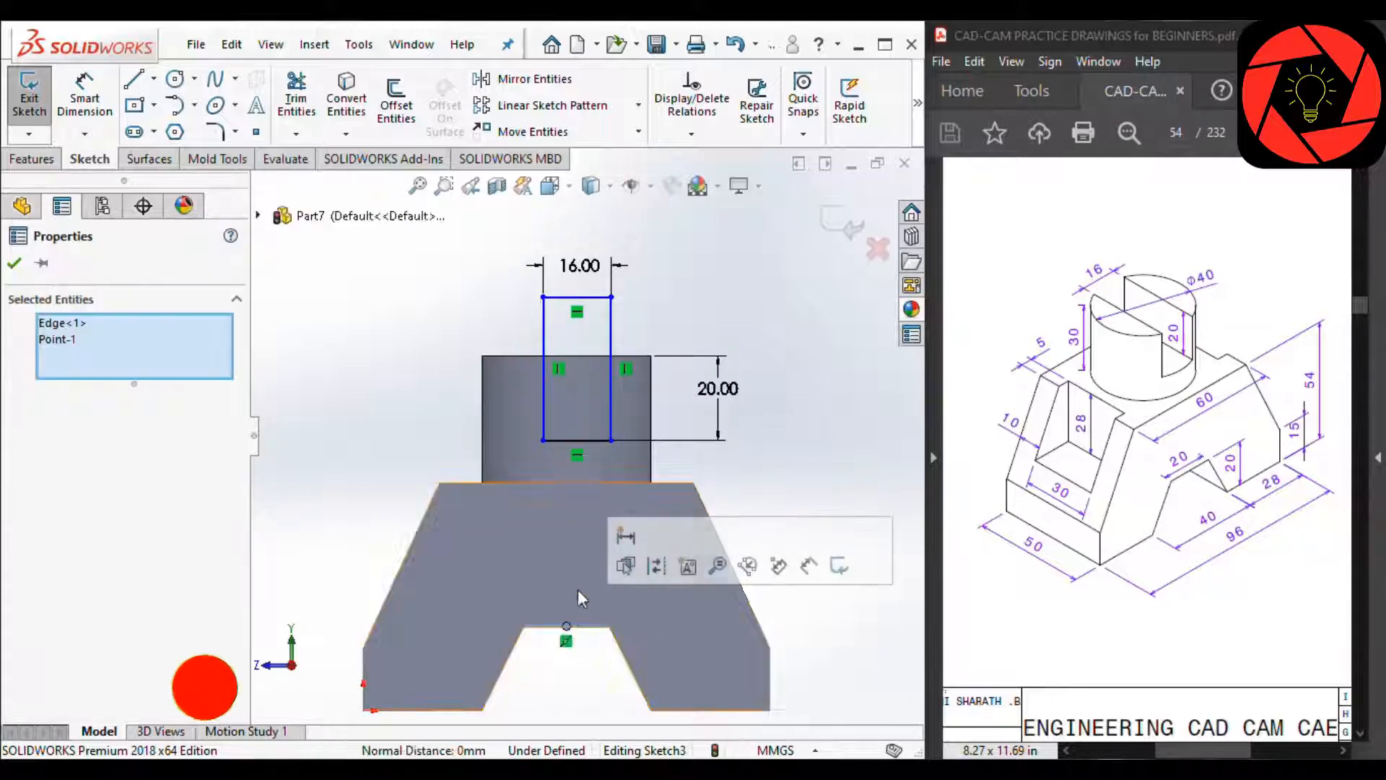
right_click(93, 353)
click(129, 369)
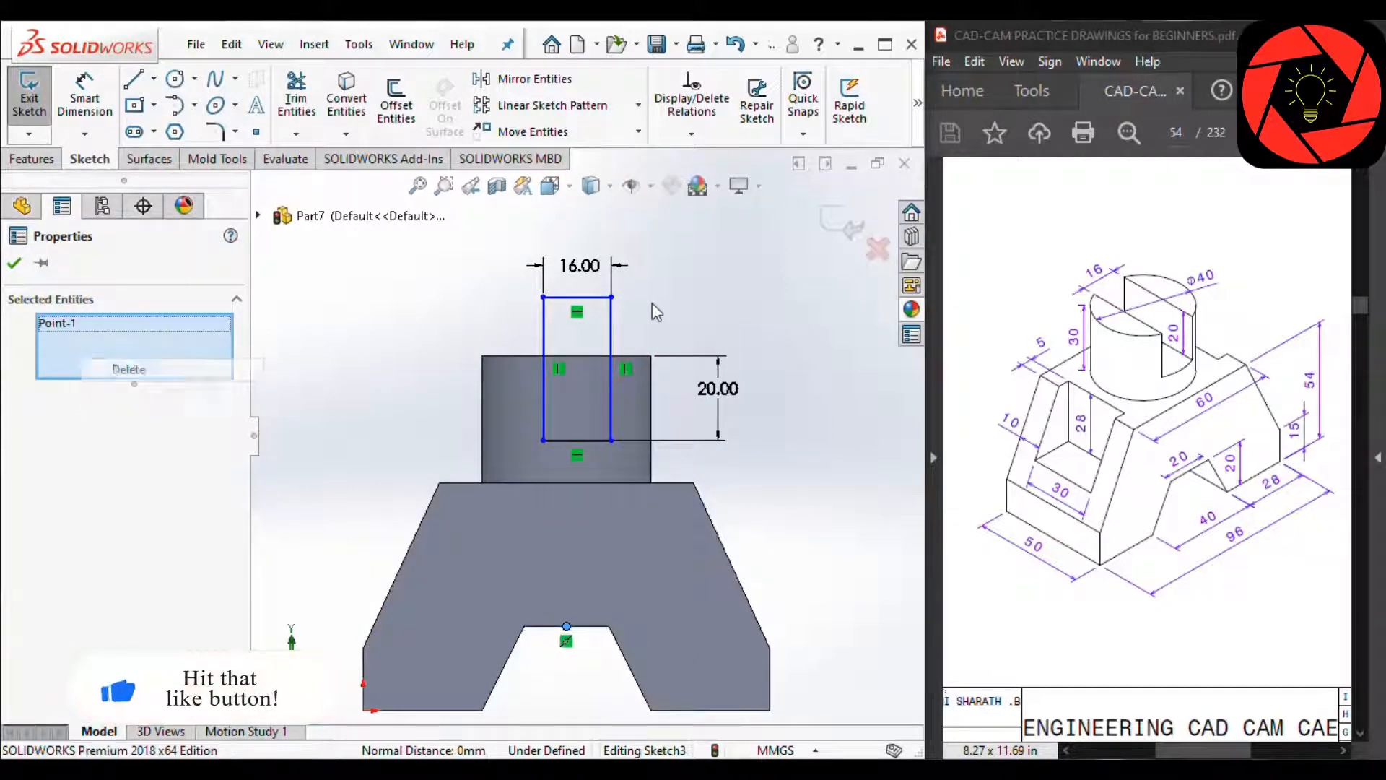
ctrl+click(578, 298)
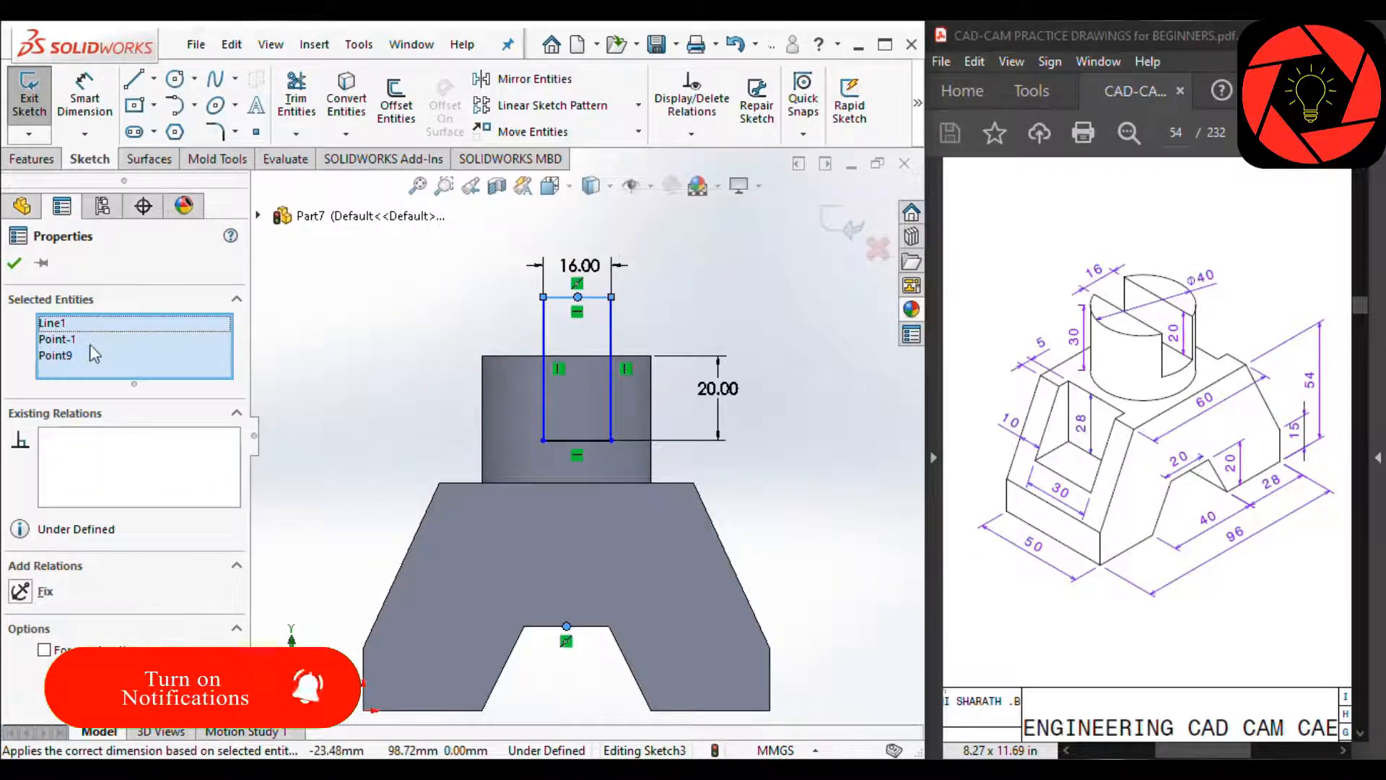
right_click(65, 328)
click(118, 362)
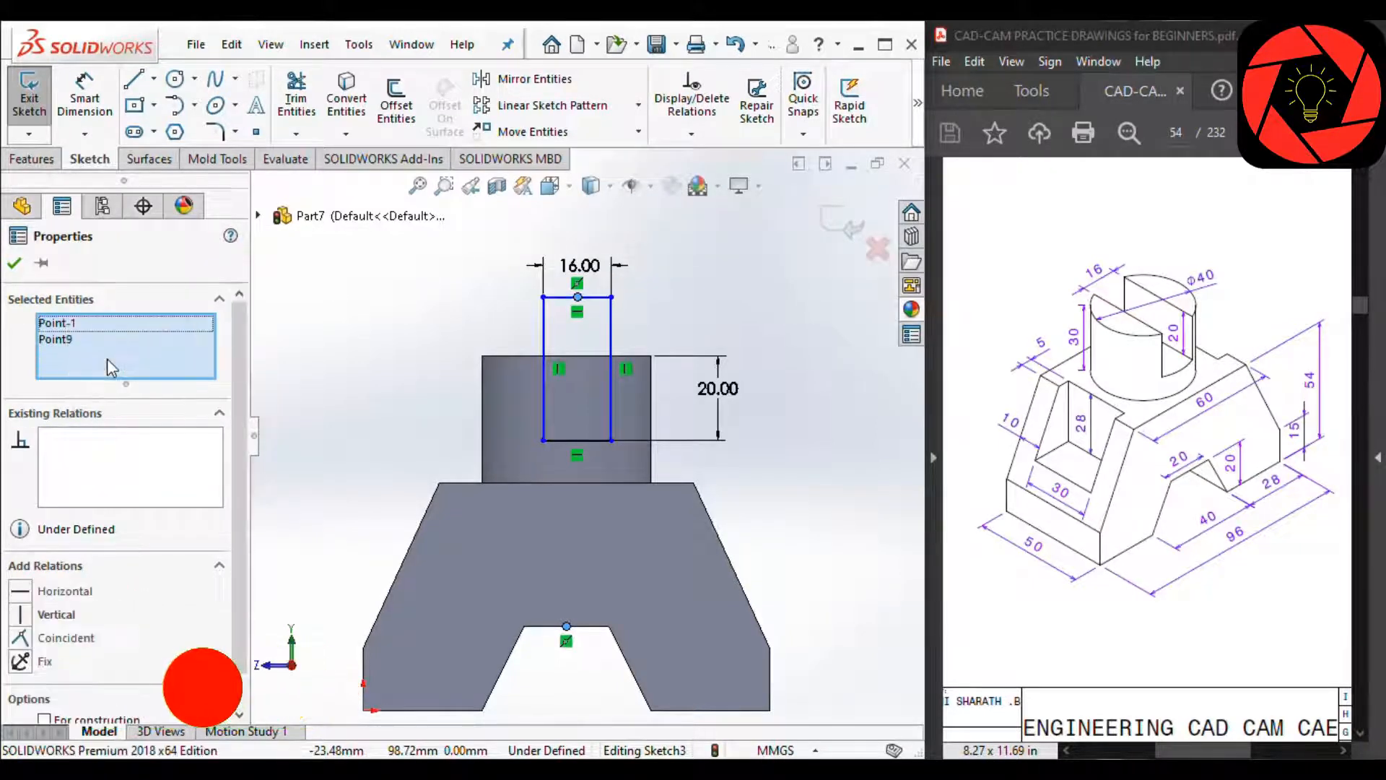
click(22, 615)
click(371, 389)
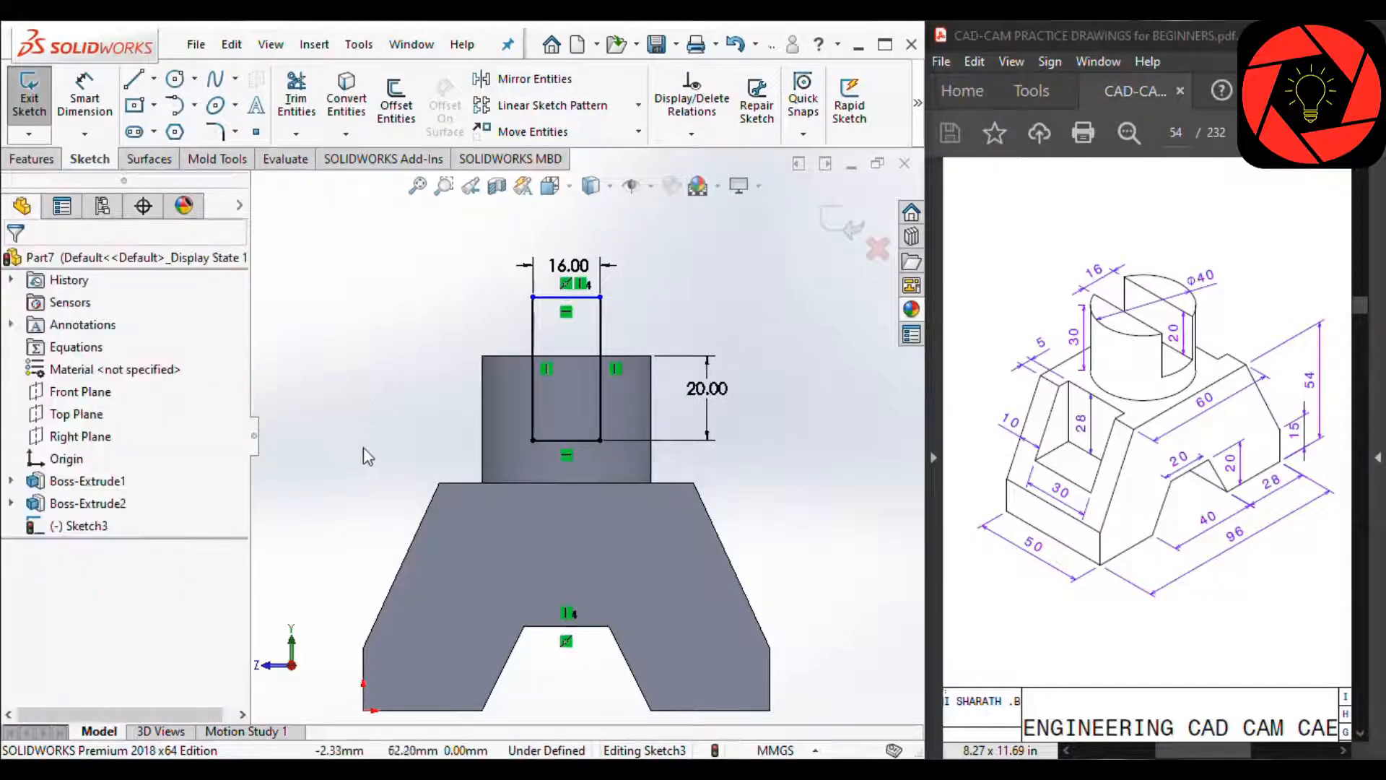
Step: Cut the slot rectangle through all of the cylinder with Extruded Cut
middle_drag(767, 423, 785, 422)
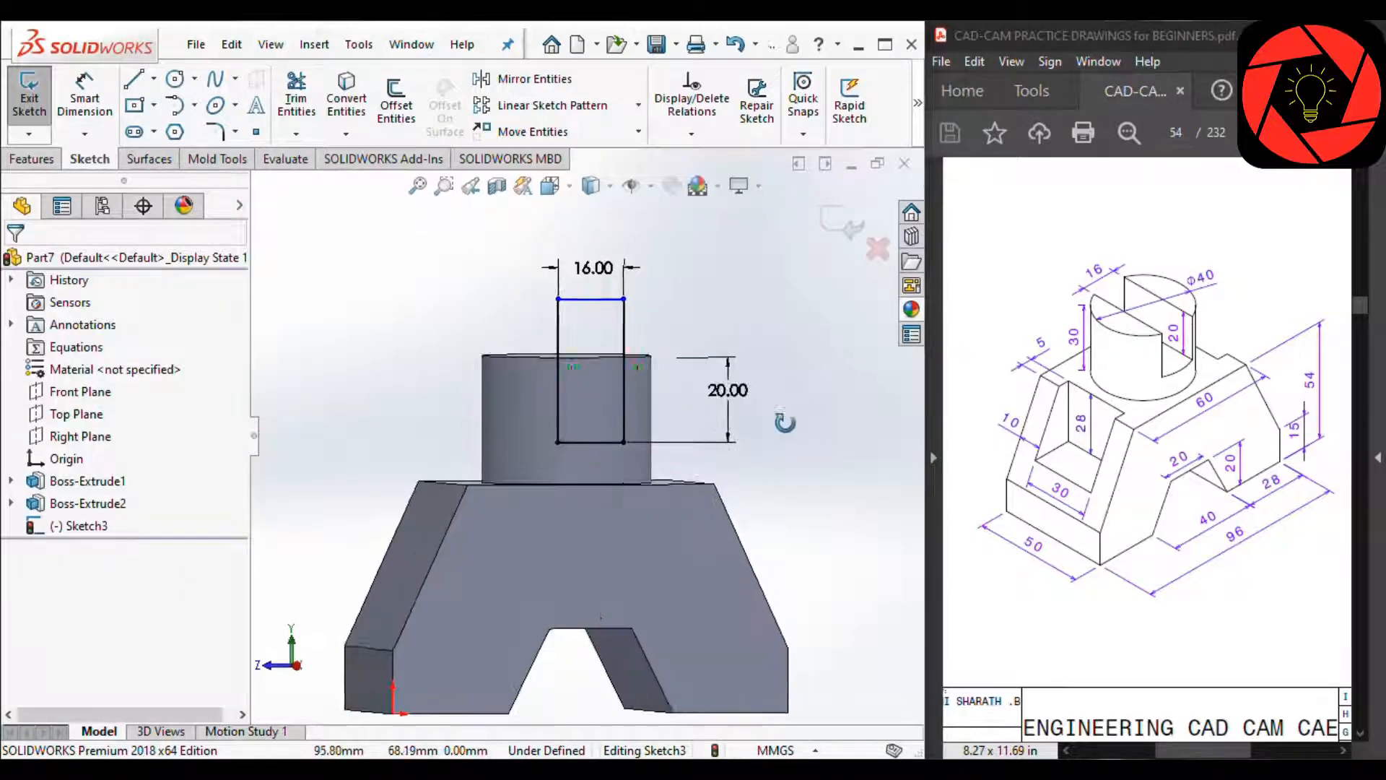
right_click(786, 423)
click(29, 162)
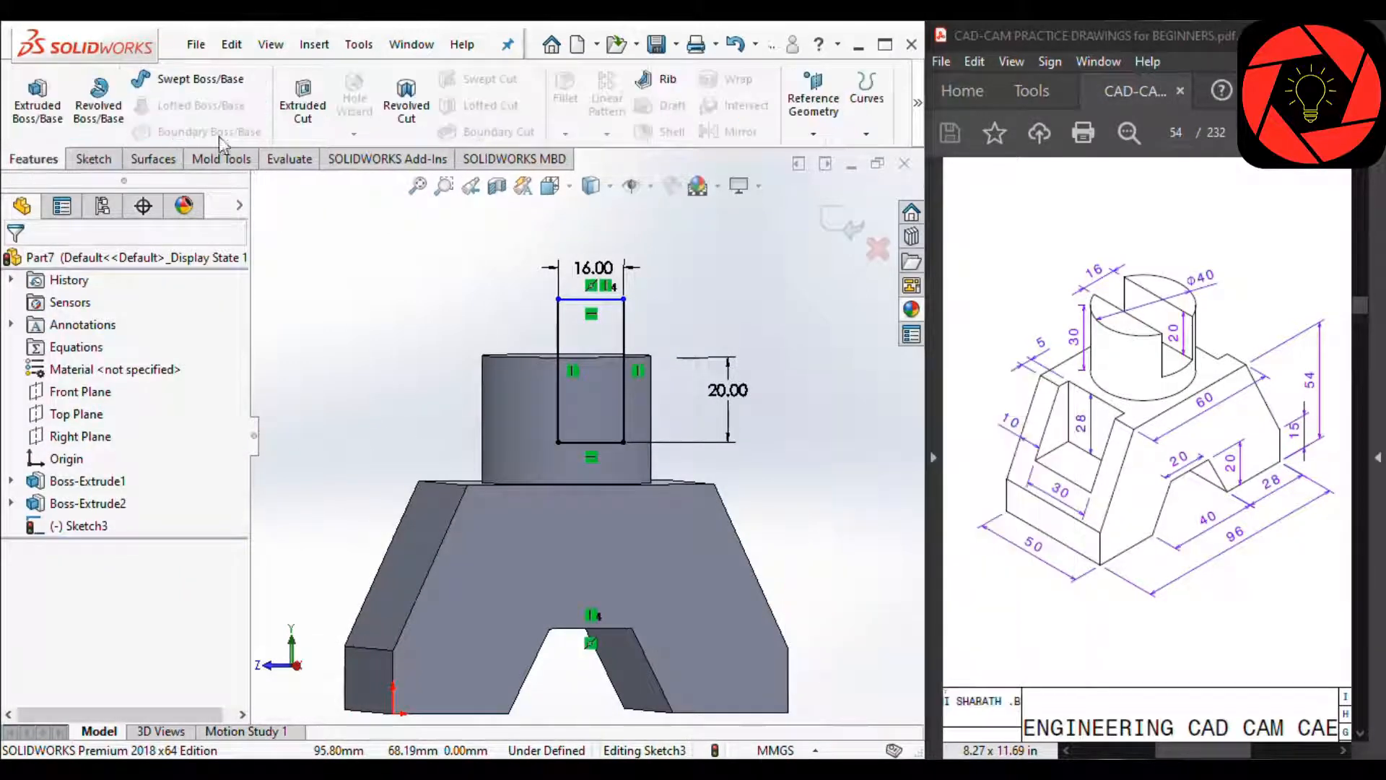
click(310, 103)
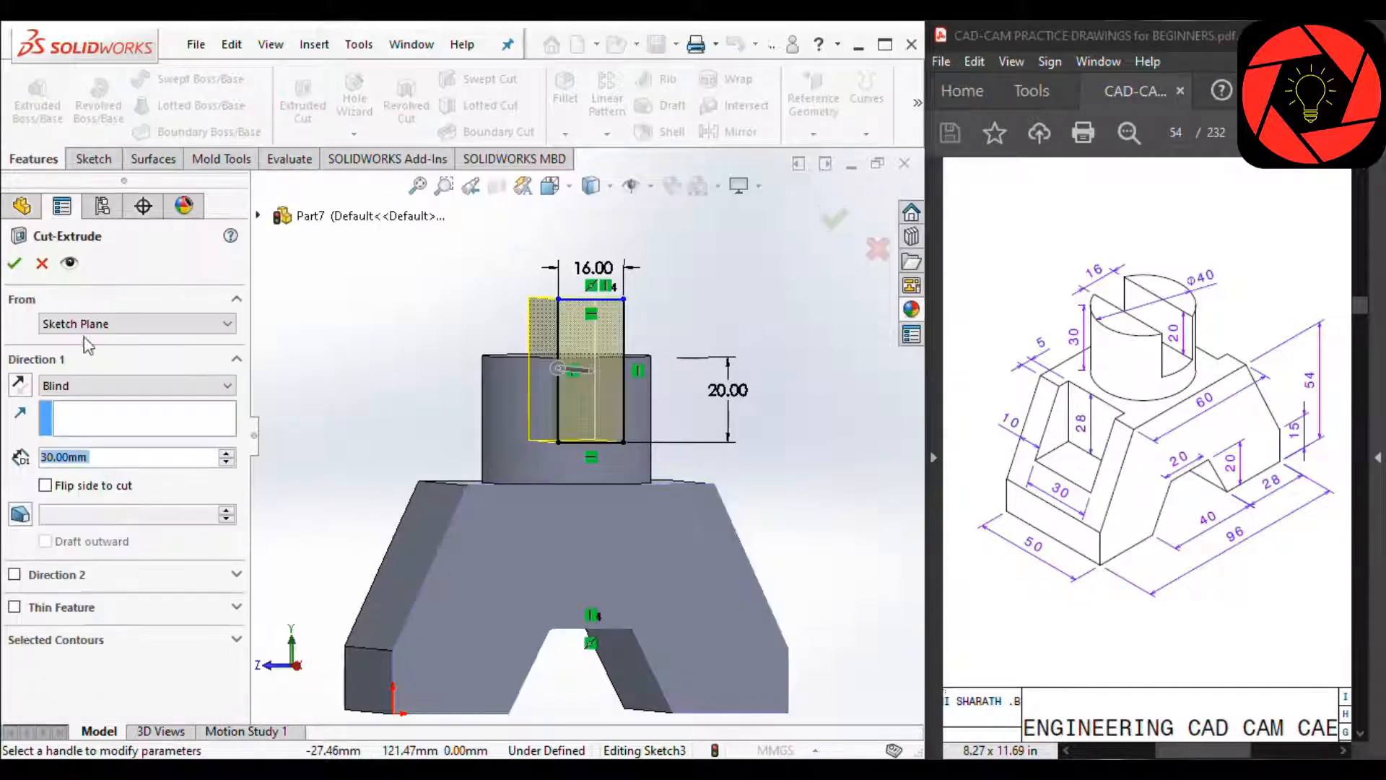
scroll(72, 386, down, 1)
click(14, 263)
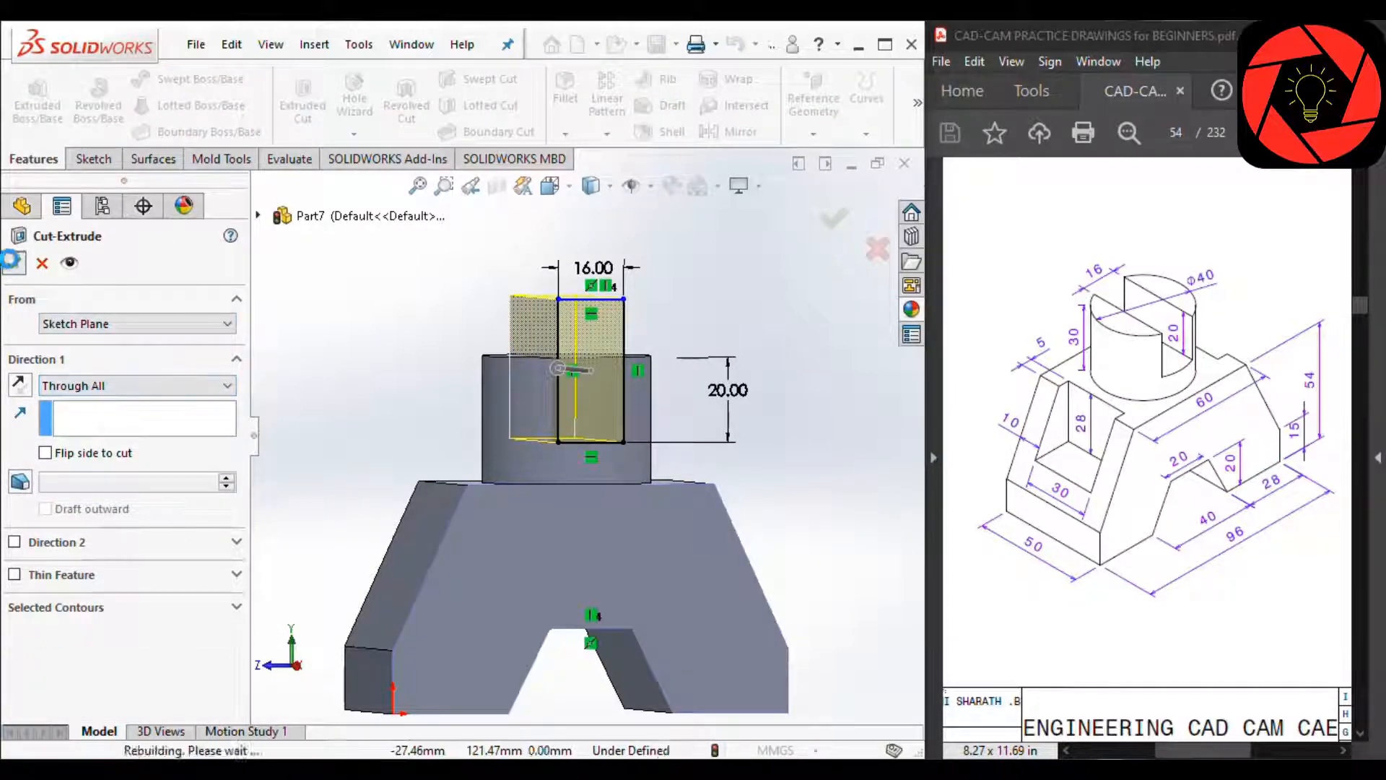
Step: Create a reference plane parallel to the Front Plane through the front corner vertex of the block's top face
middle_drag(713, 349, 638, 396)
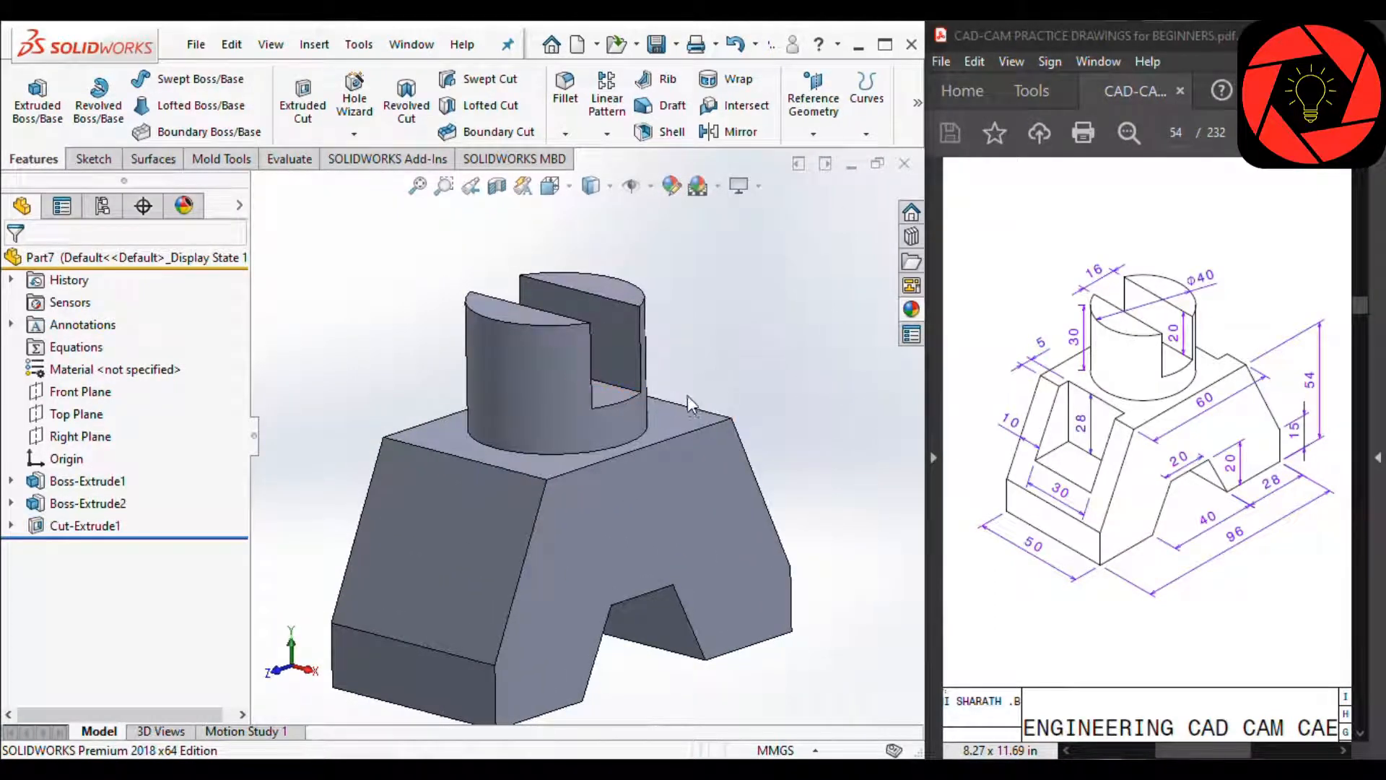
scroll(670, 396, up, 1)
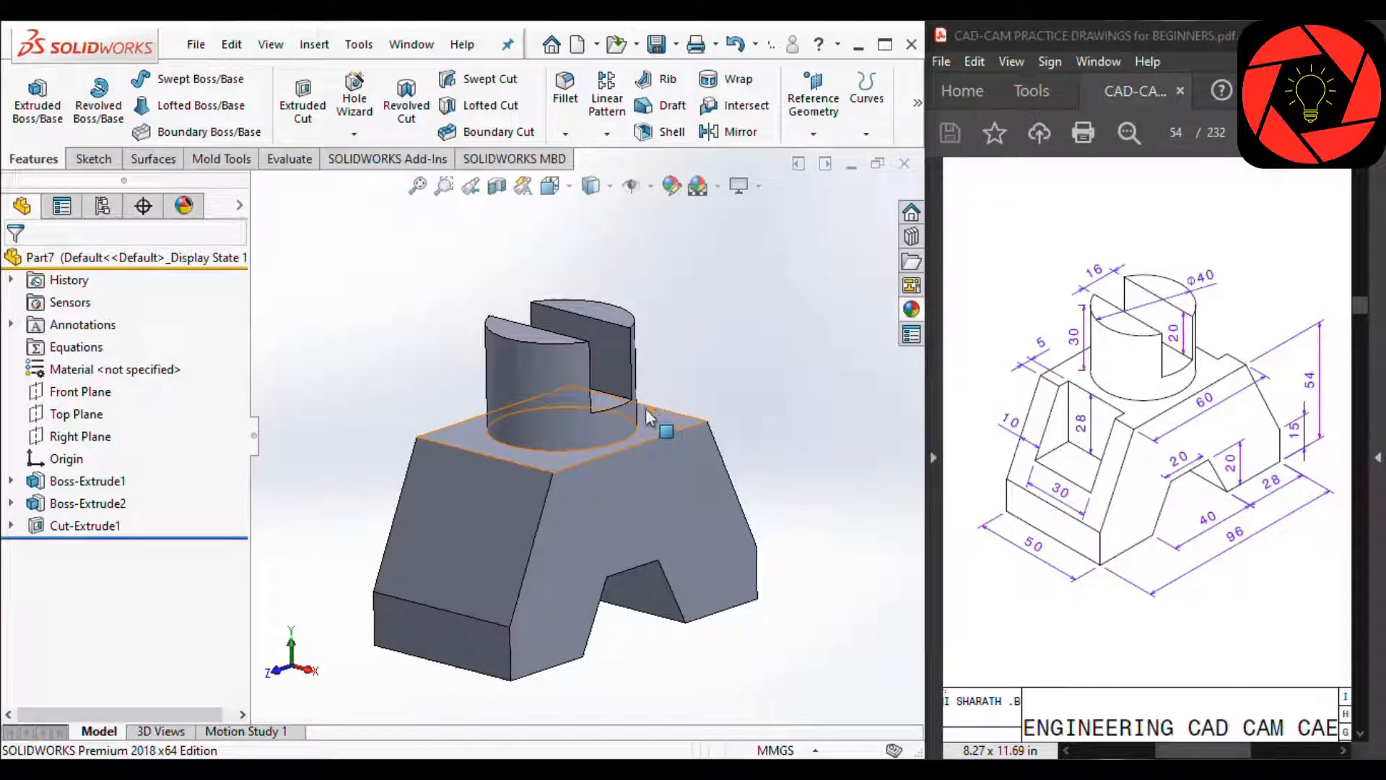
click(73, 393)
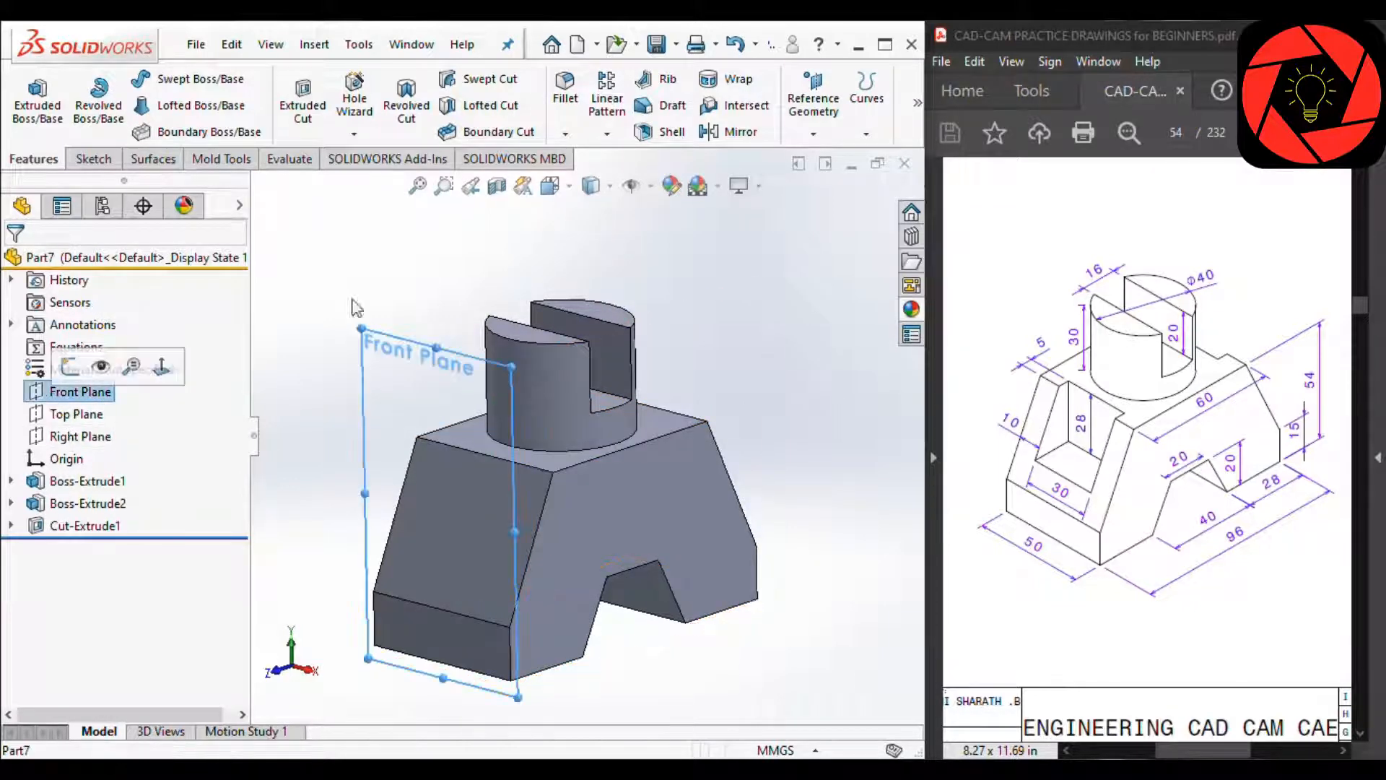
click(810, 132)
click(830, 170)
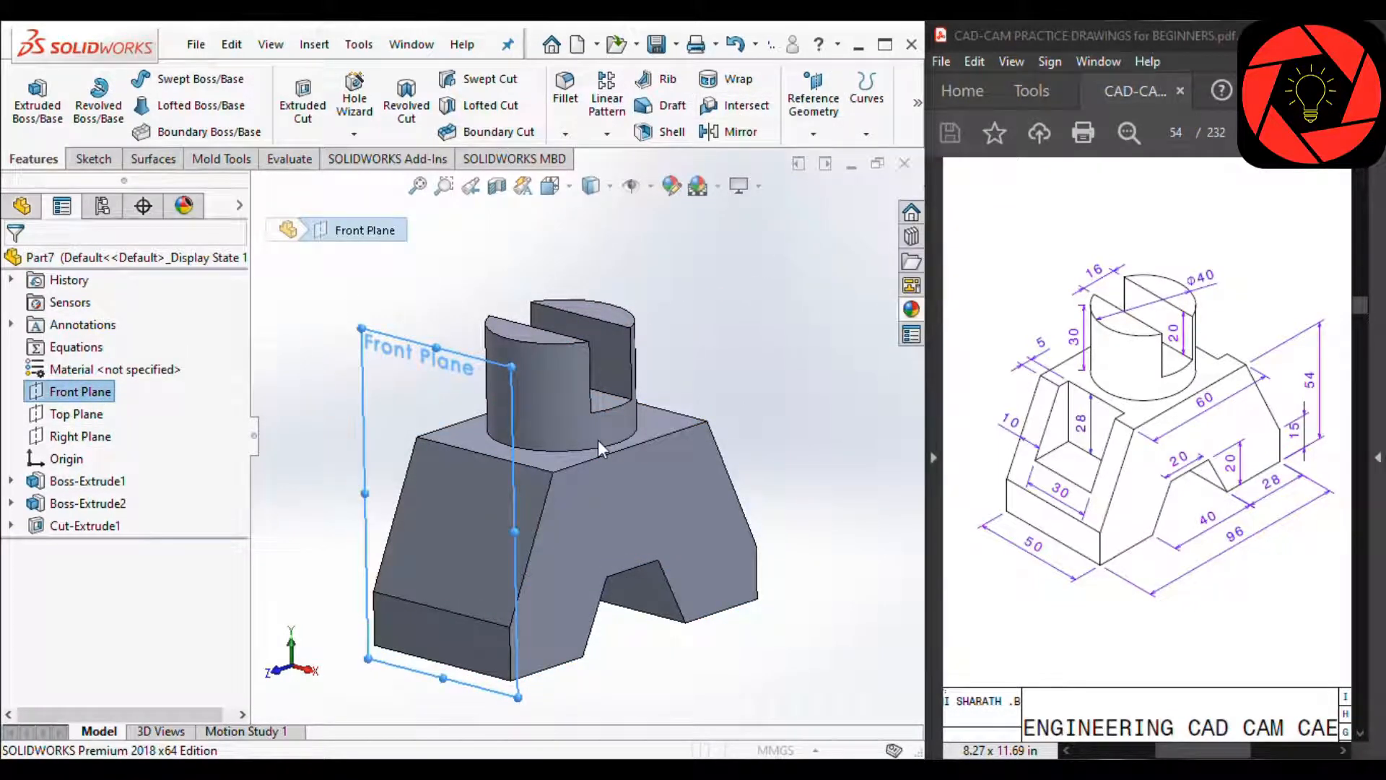
click(553, 474)
key(Return)
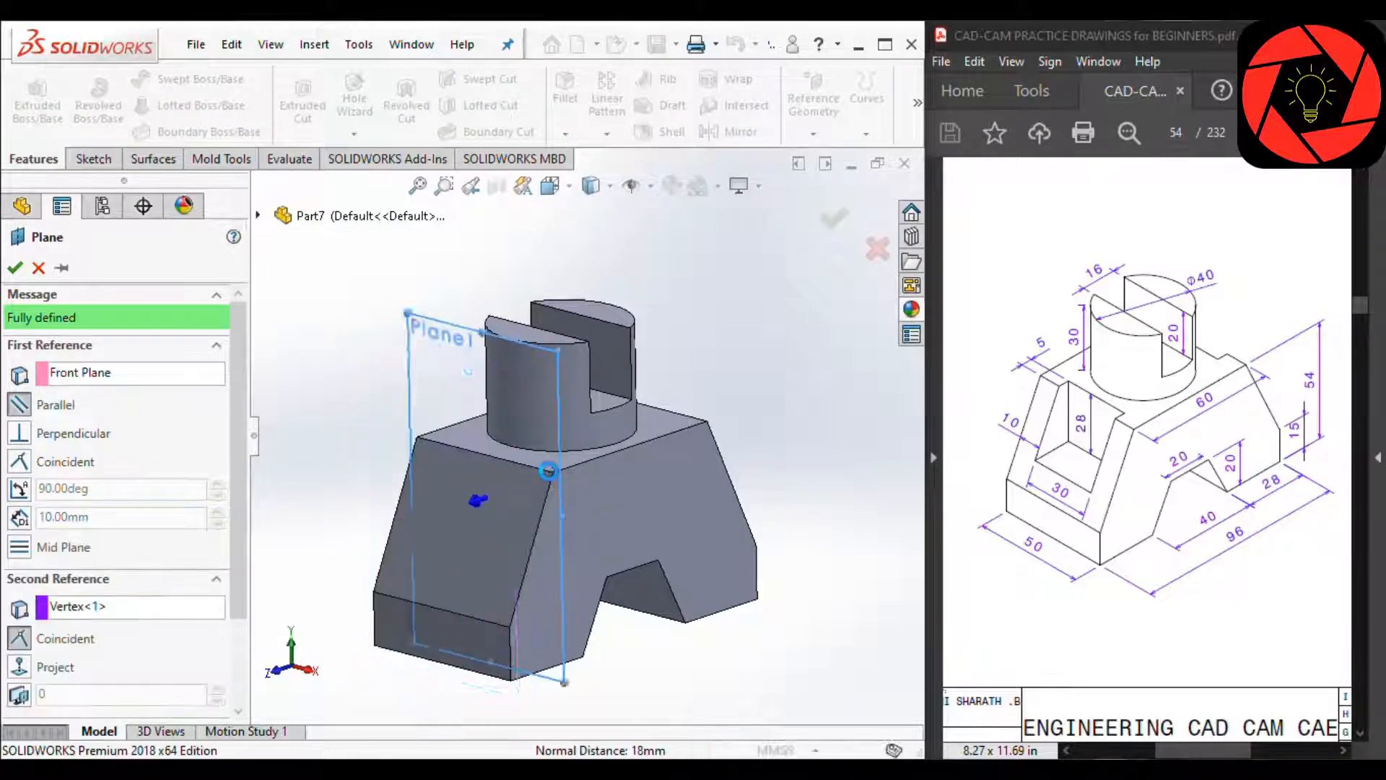
Step: Sketch a corner rectangle about 26 mm wide and 31 mm high on the new plane, down from the block's top edge
middle_drag(548, 471, 378, 356)
click(457, 353)
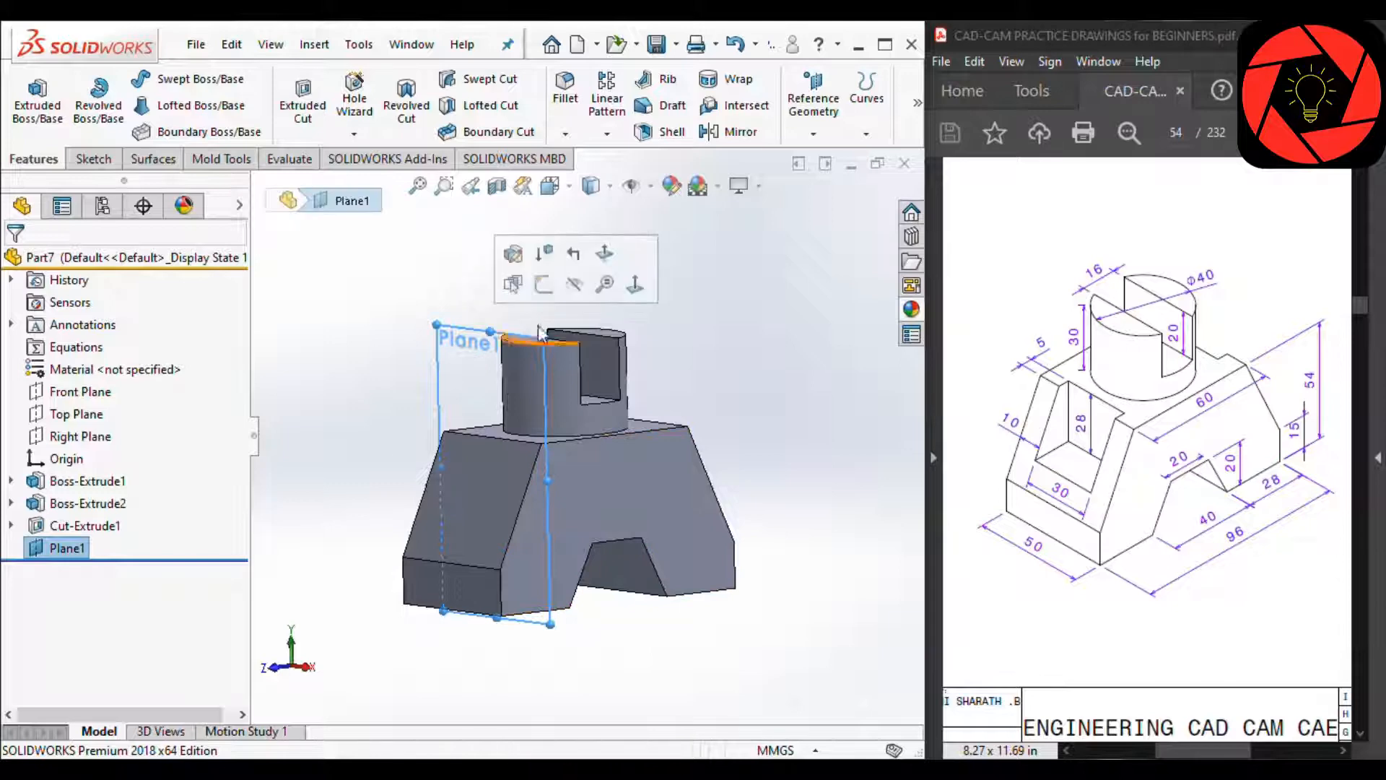
click(542, 287)
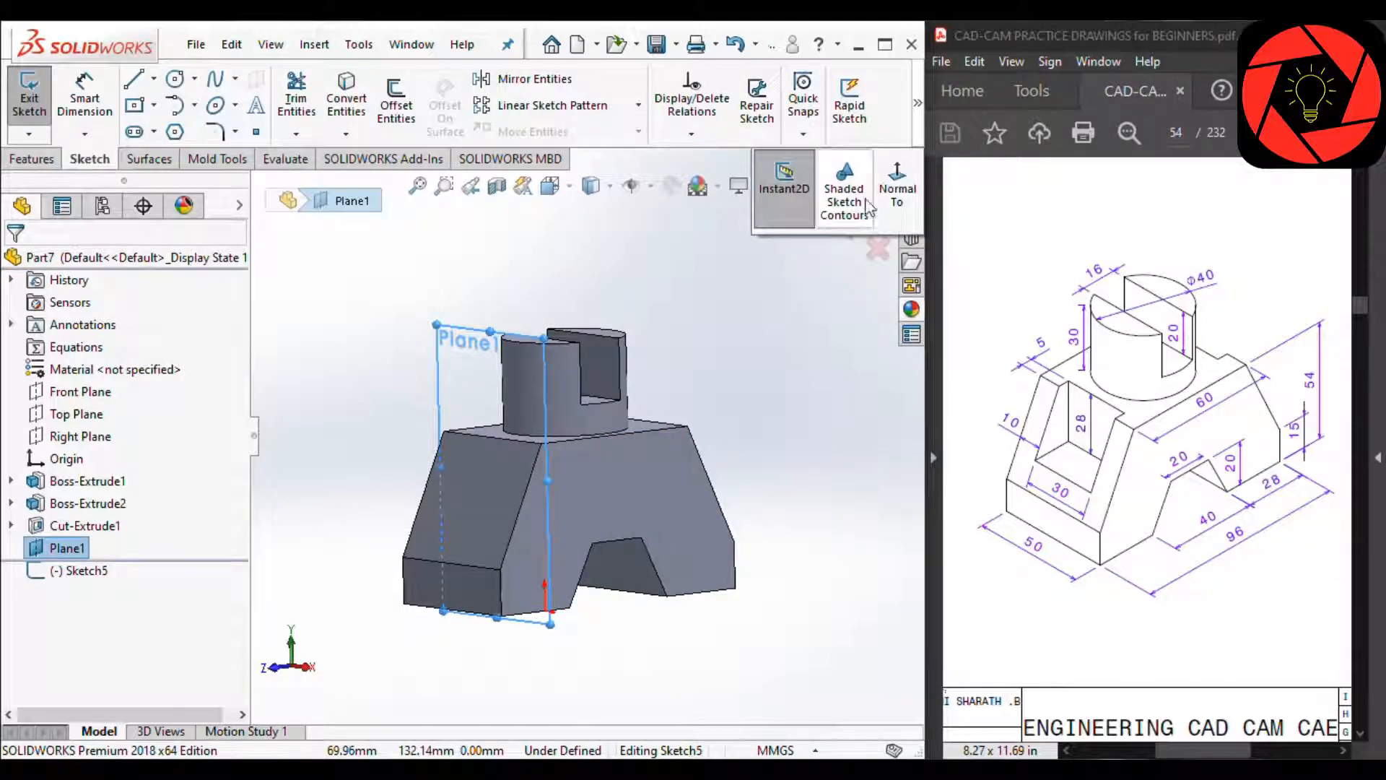
click(897, 191)
scroll(432, 441, down, 3)
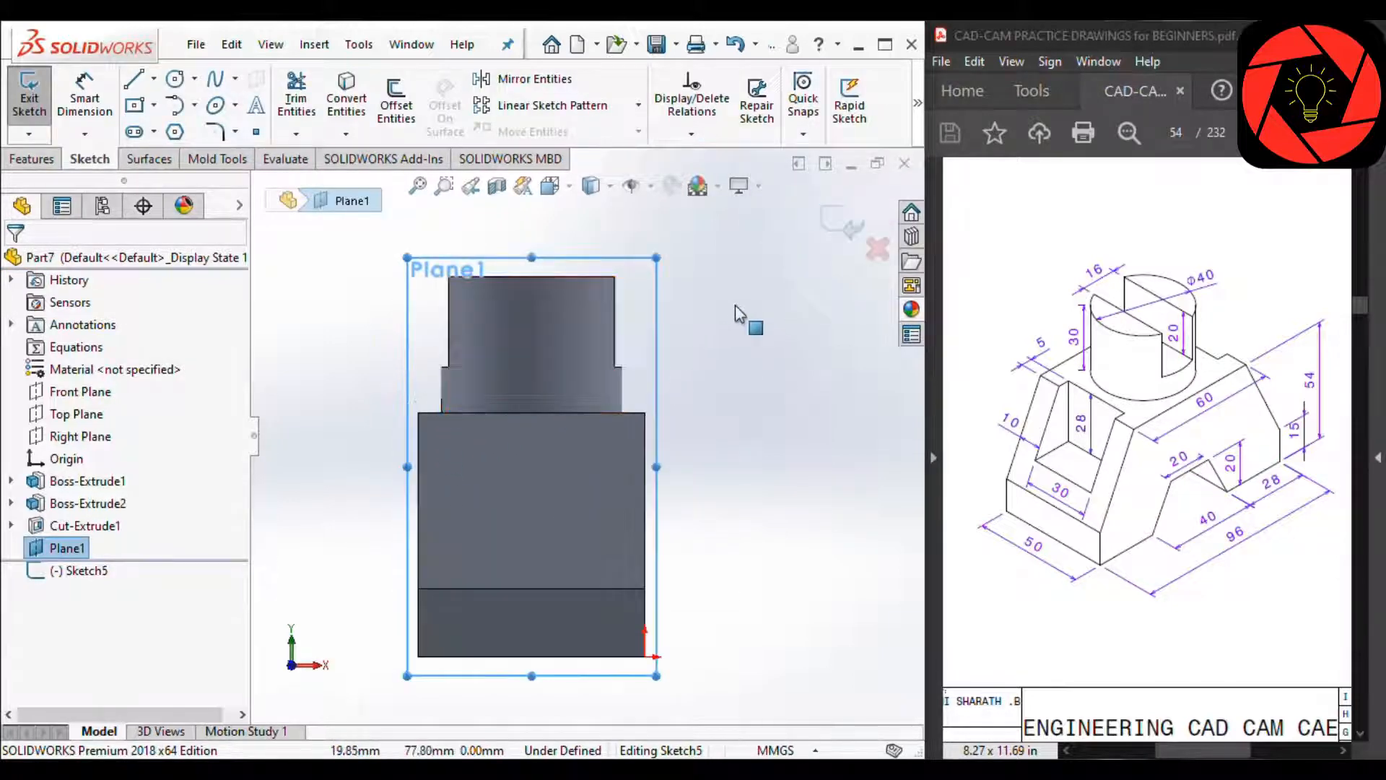
click(474, 413)
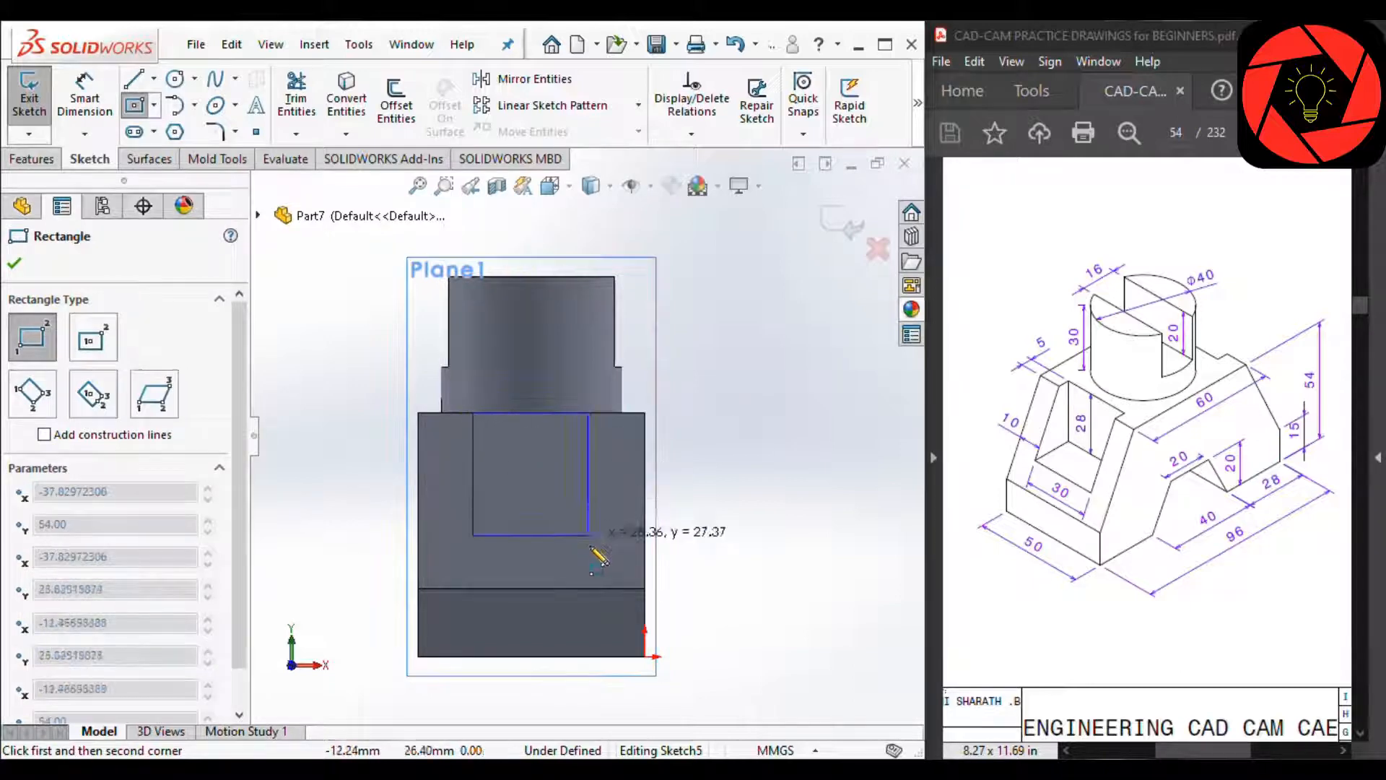
click(592, 555)
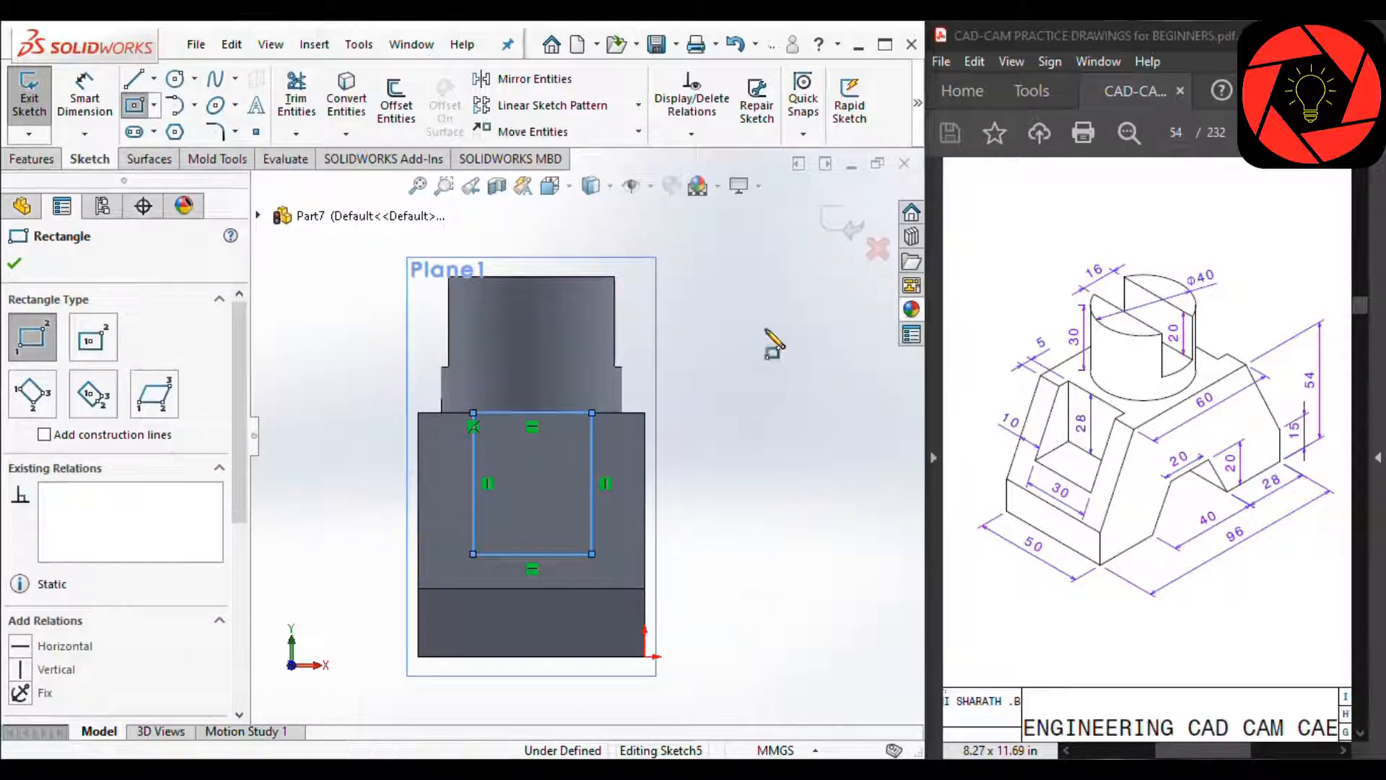
Step: Dimension the rectangle's width as 30 mm and its height as 28 mm
click(543, 554)
click(547, 622)
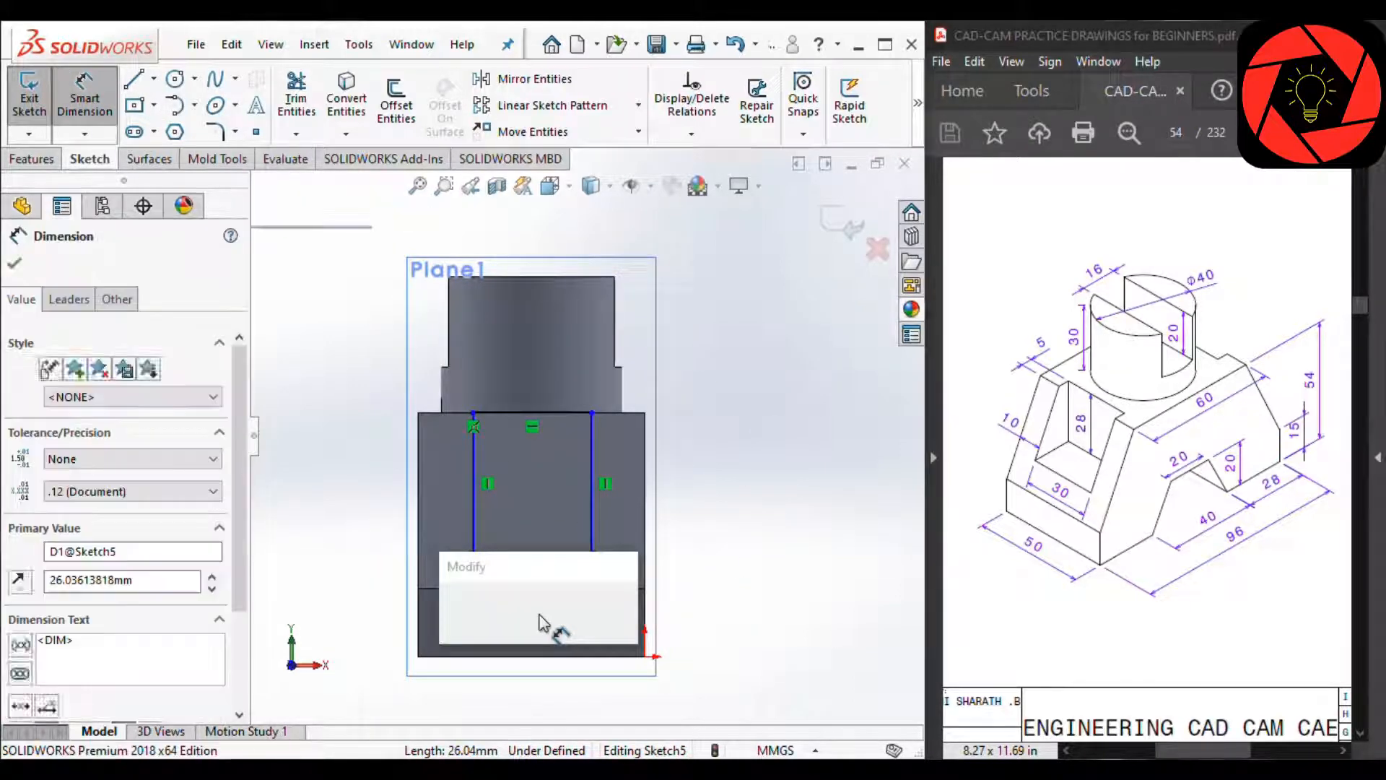
key(Return)
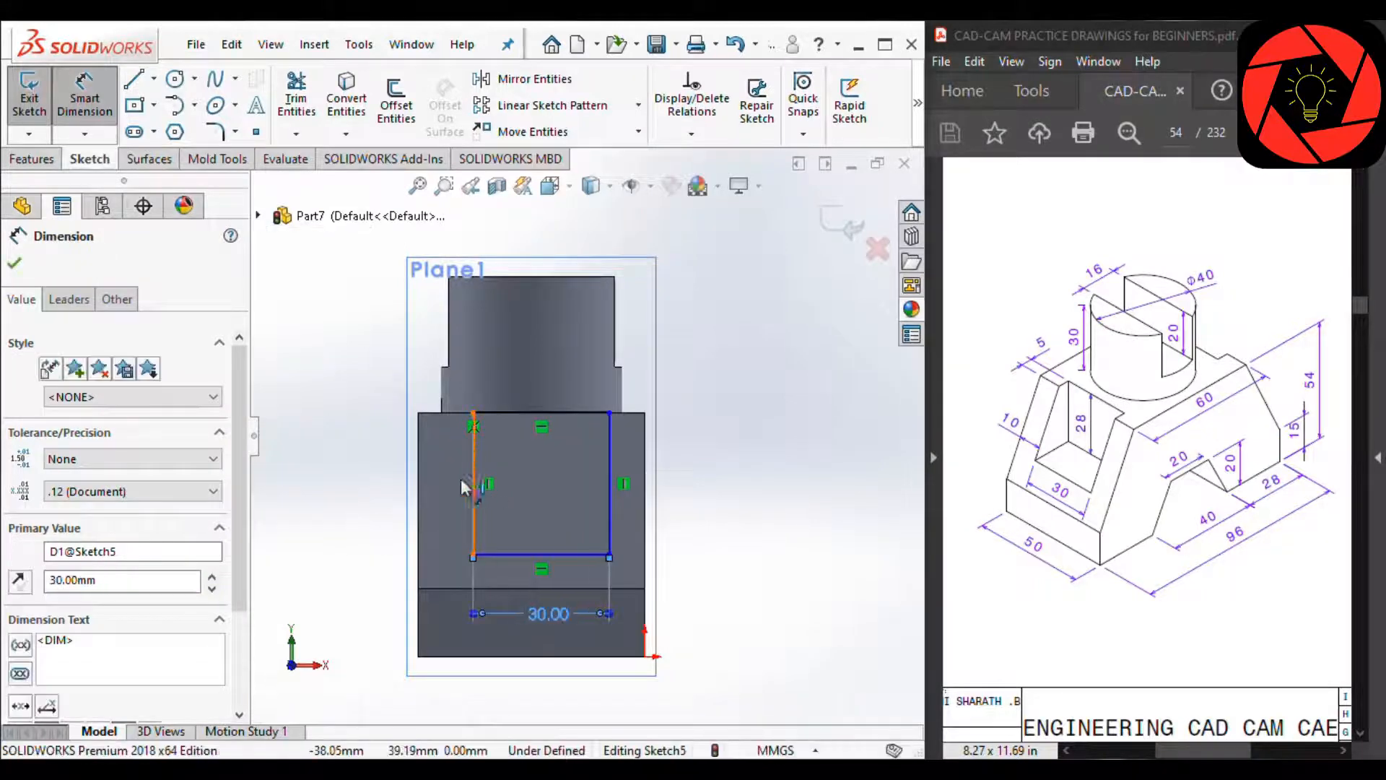
click(474, 479)
click(374, 491)
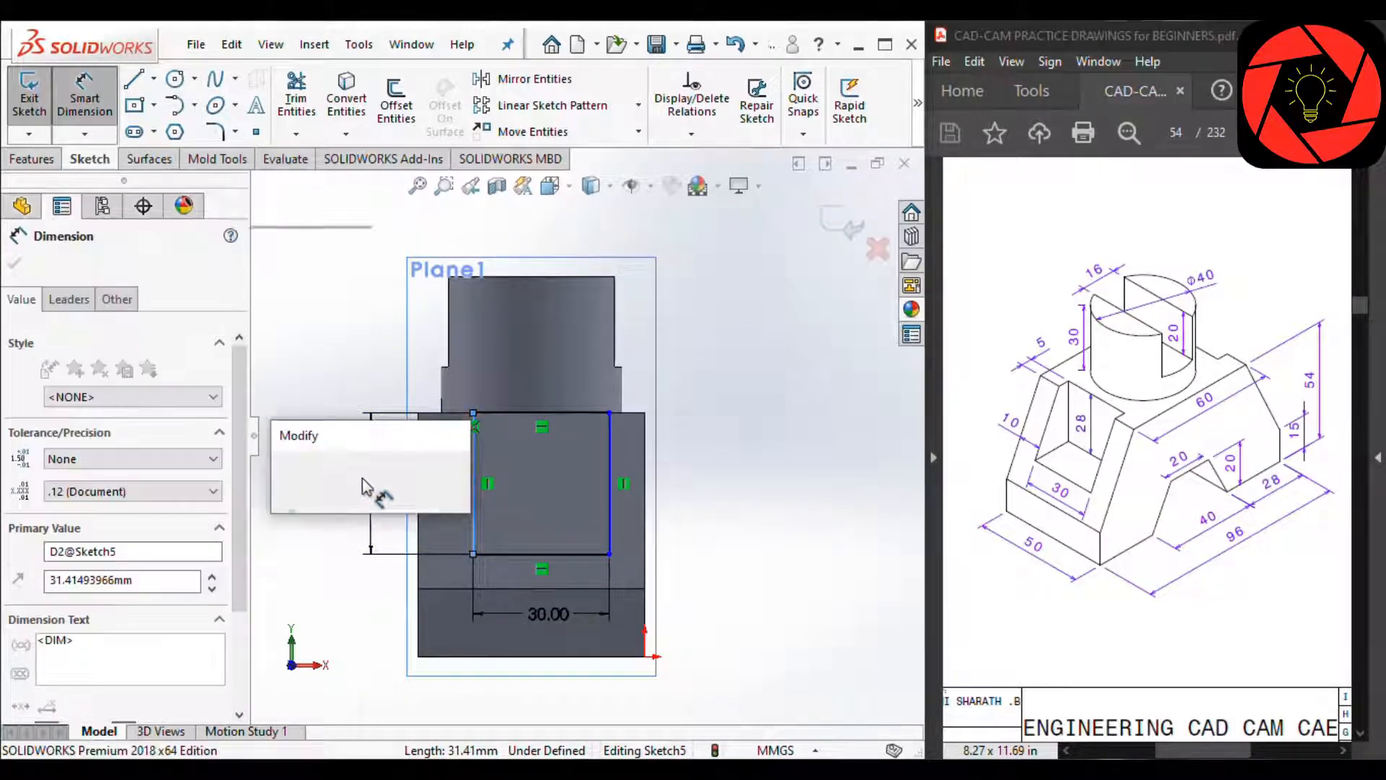
text(28)
key(Return)
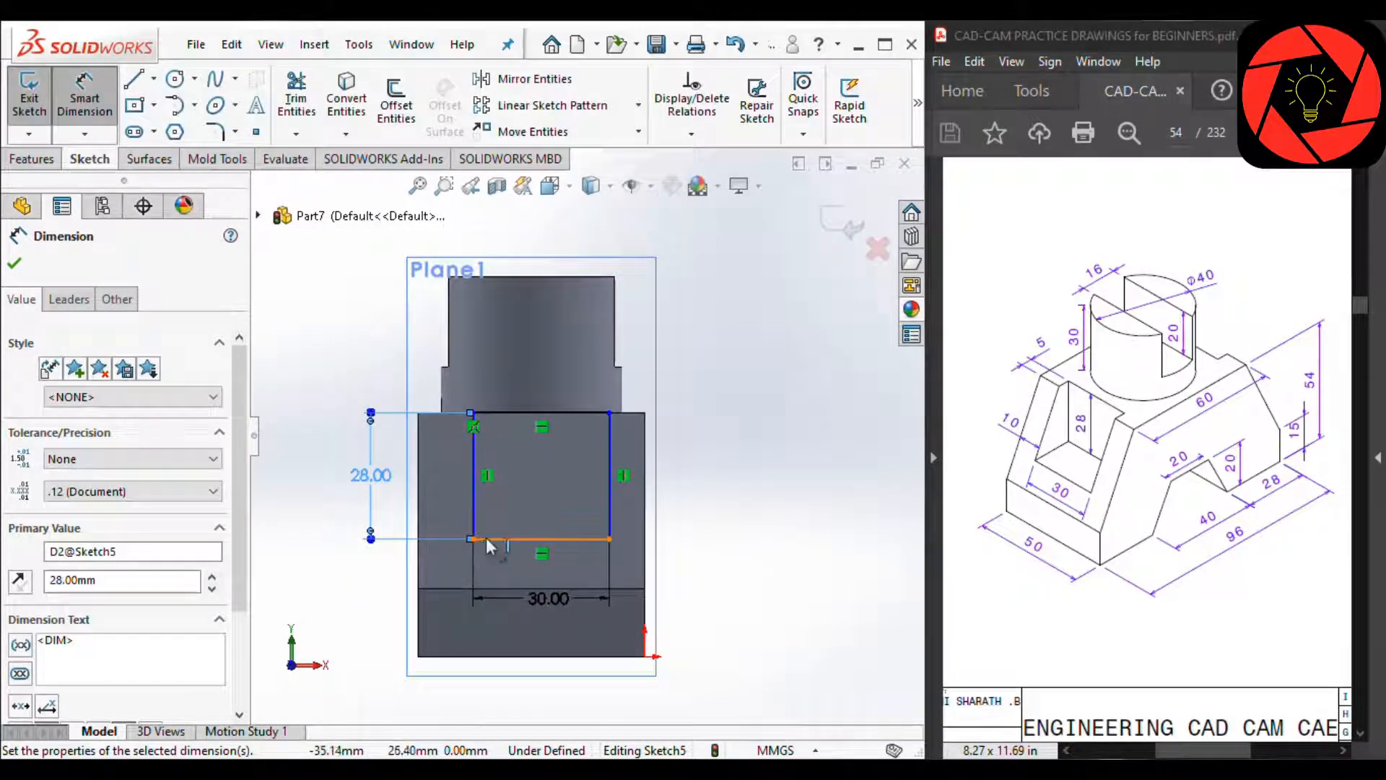
Step: Dimension the distance from the block's left edge to the rectangle's left side as 10 mm
click(431, 506)
click(418, 567)
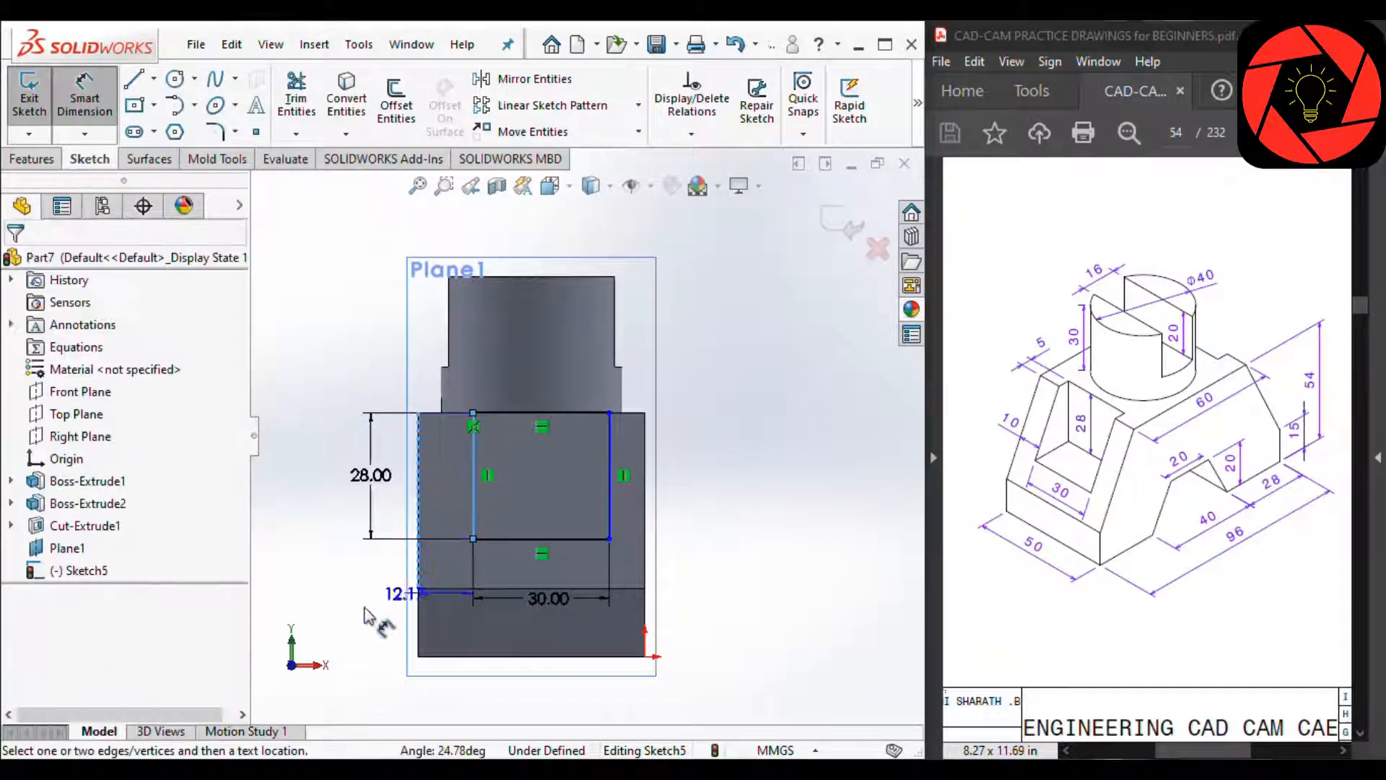
click(351, 583)
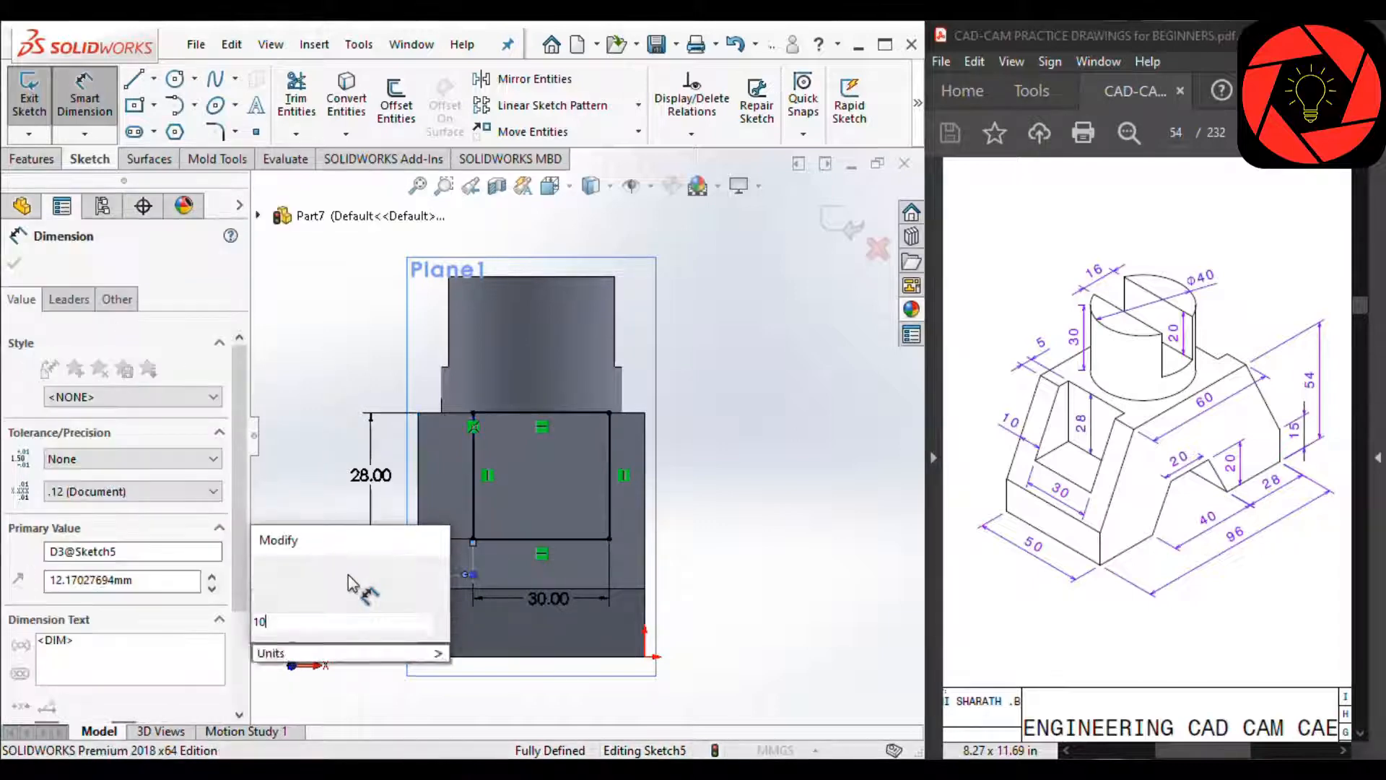
key(Return)
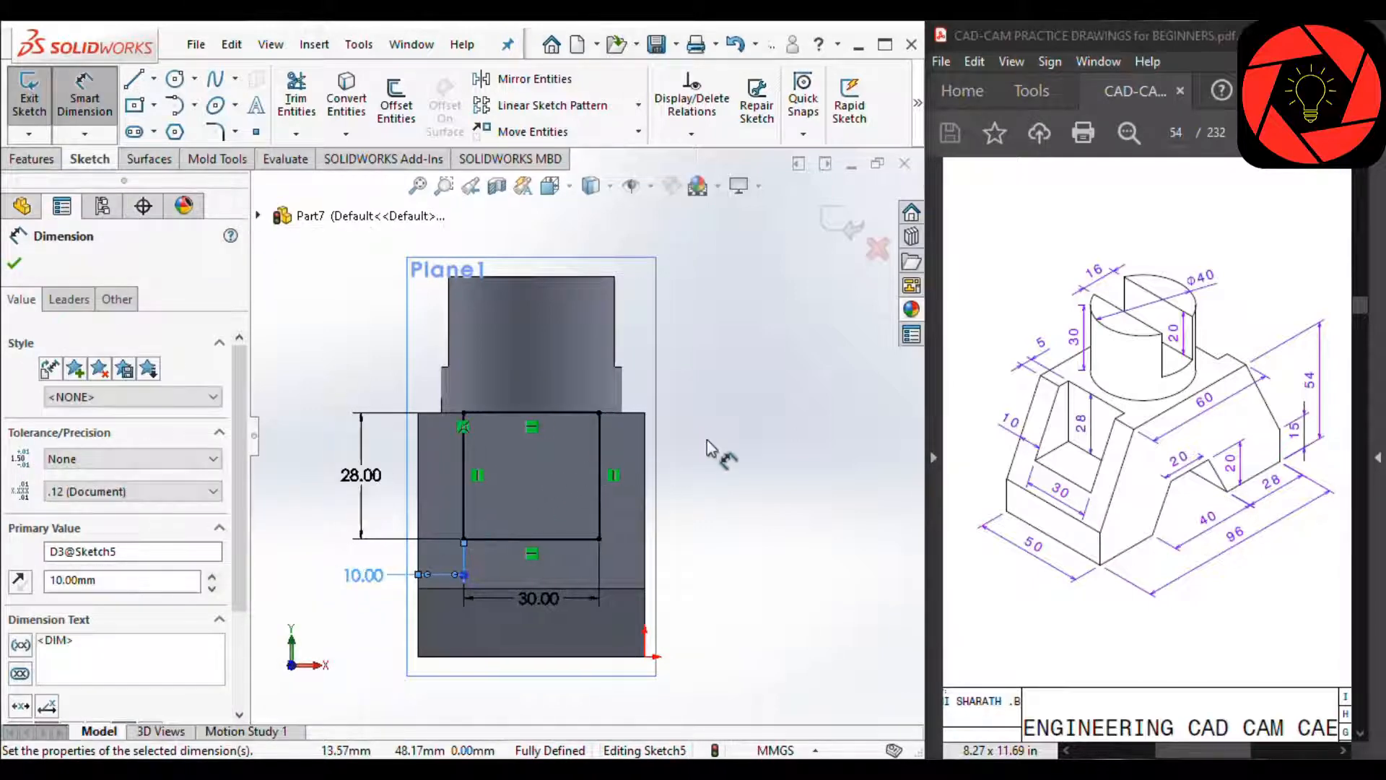
click(736, 438)
Step: Cut the rectangle 5 mm deep into the block and Through All in the second direction with Extruded Cut
click(31, 159)
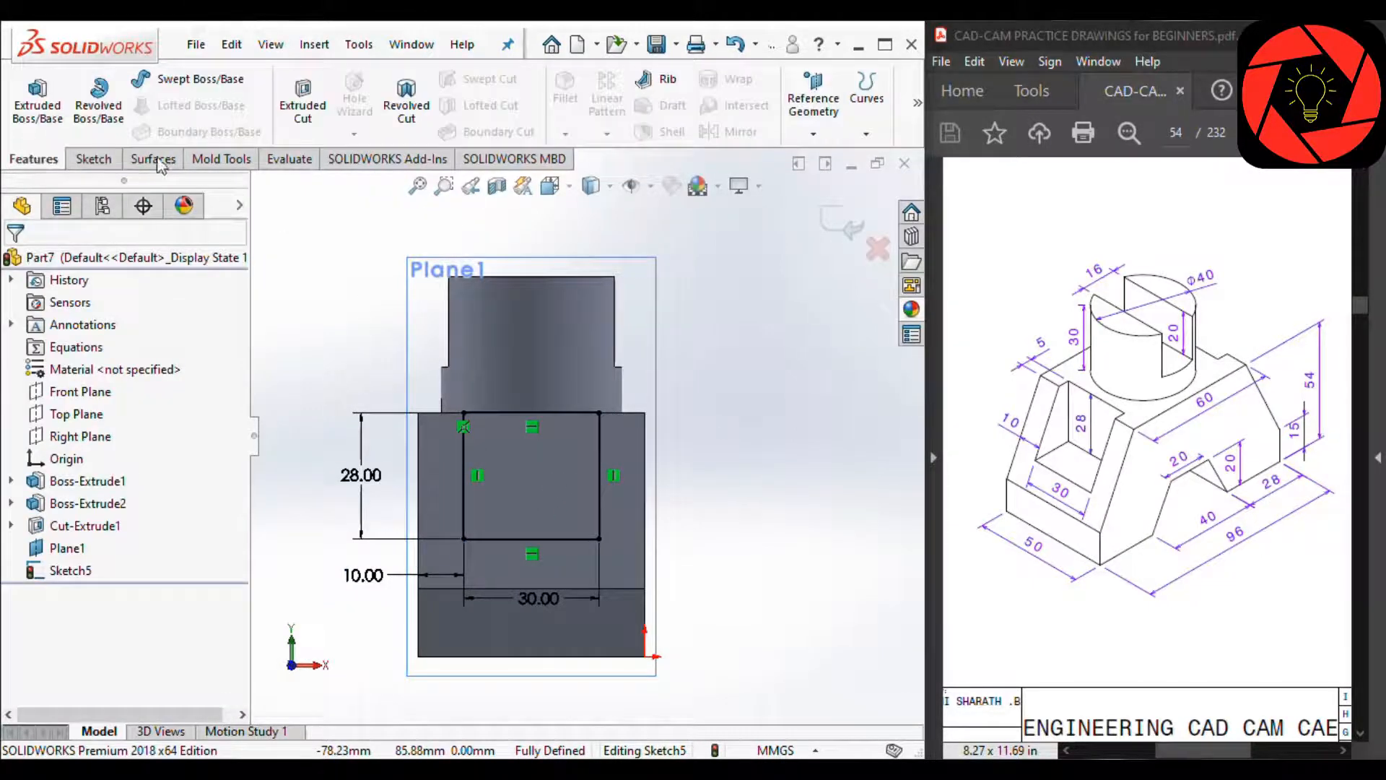
click(304, 94)
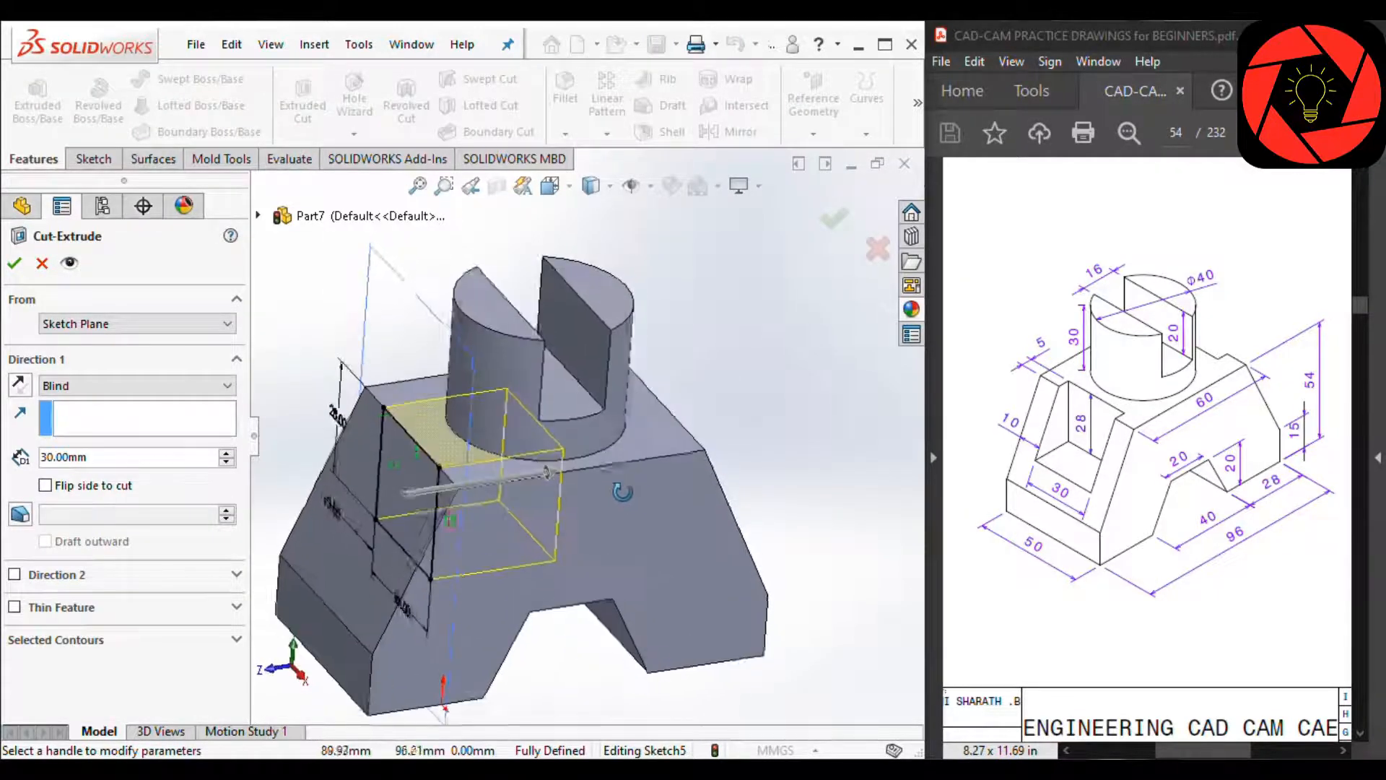
double_click(90, 458)
text(5)
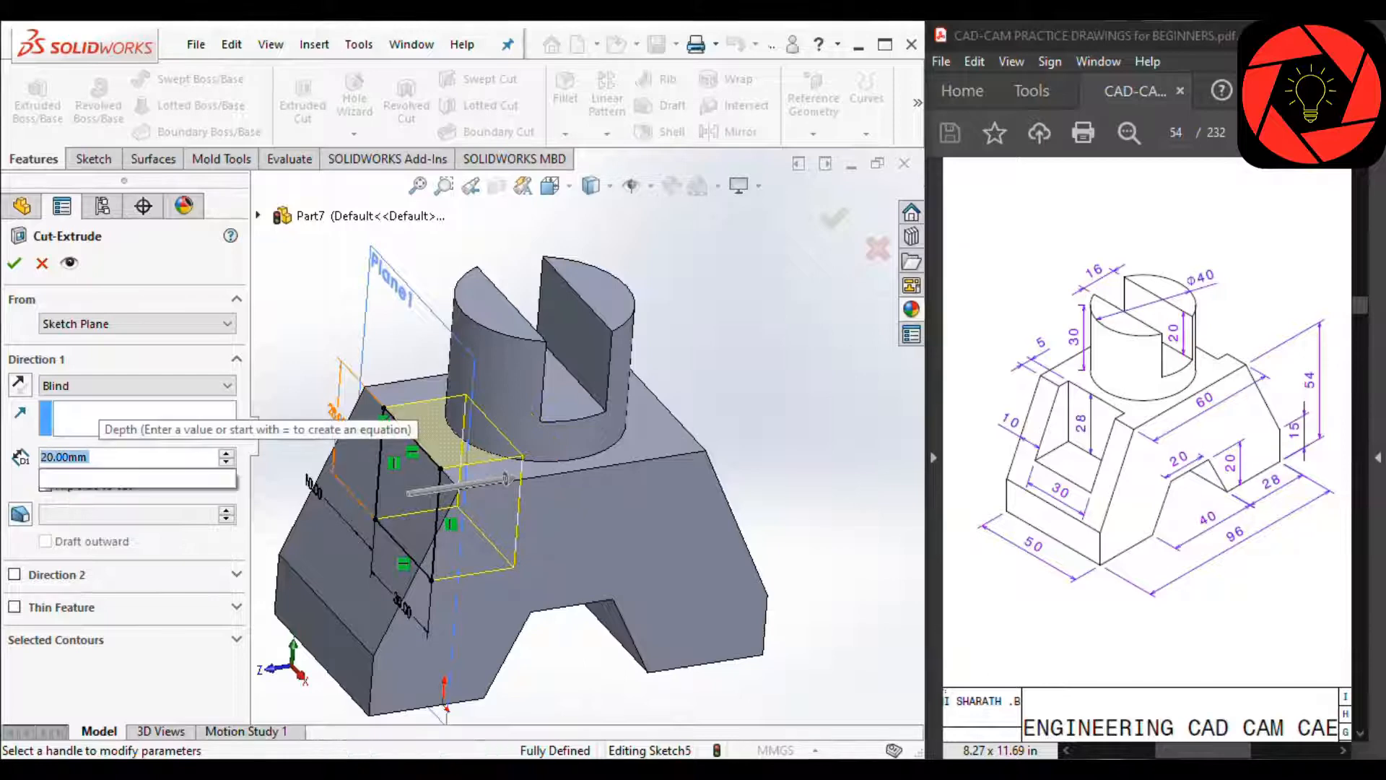
key(Return)
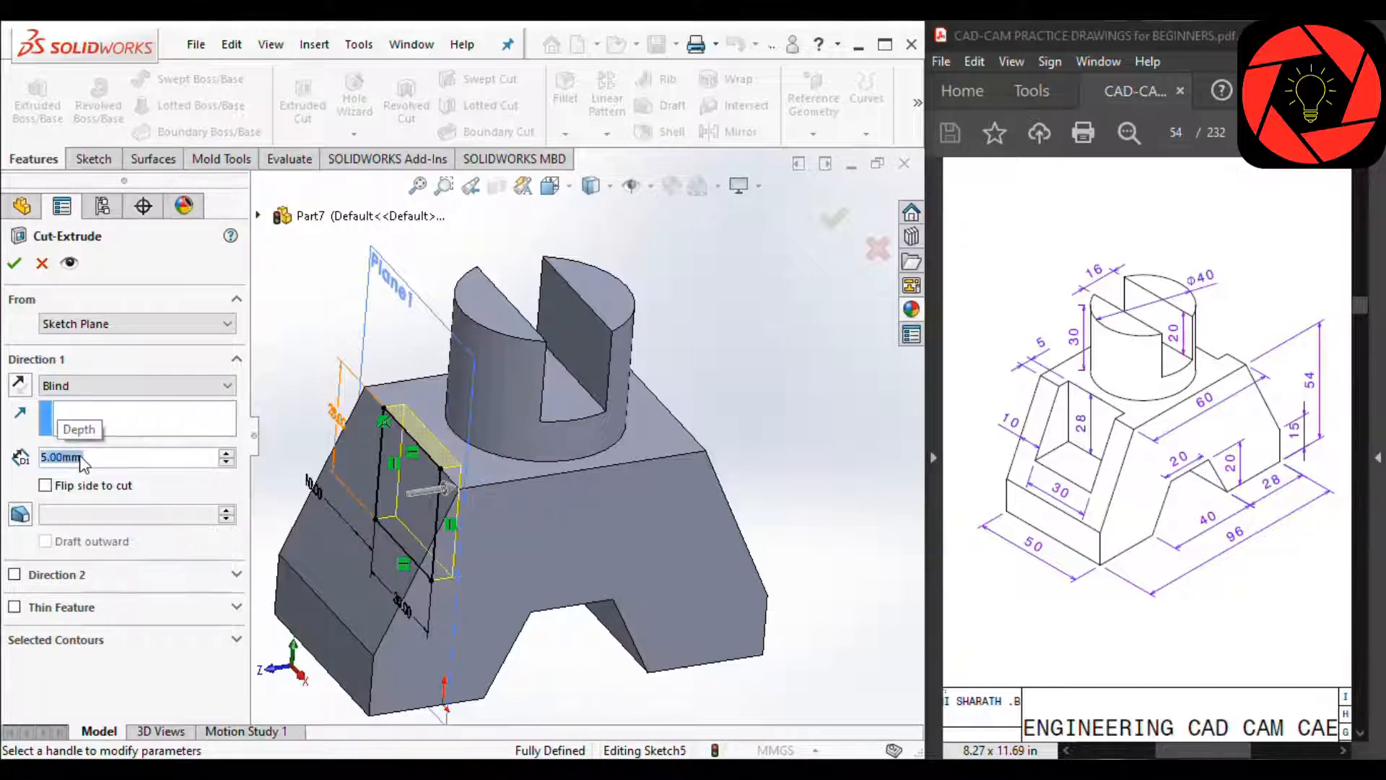
click(13, 574)
click(76, 599)
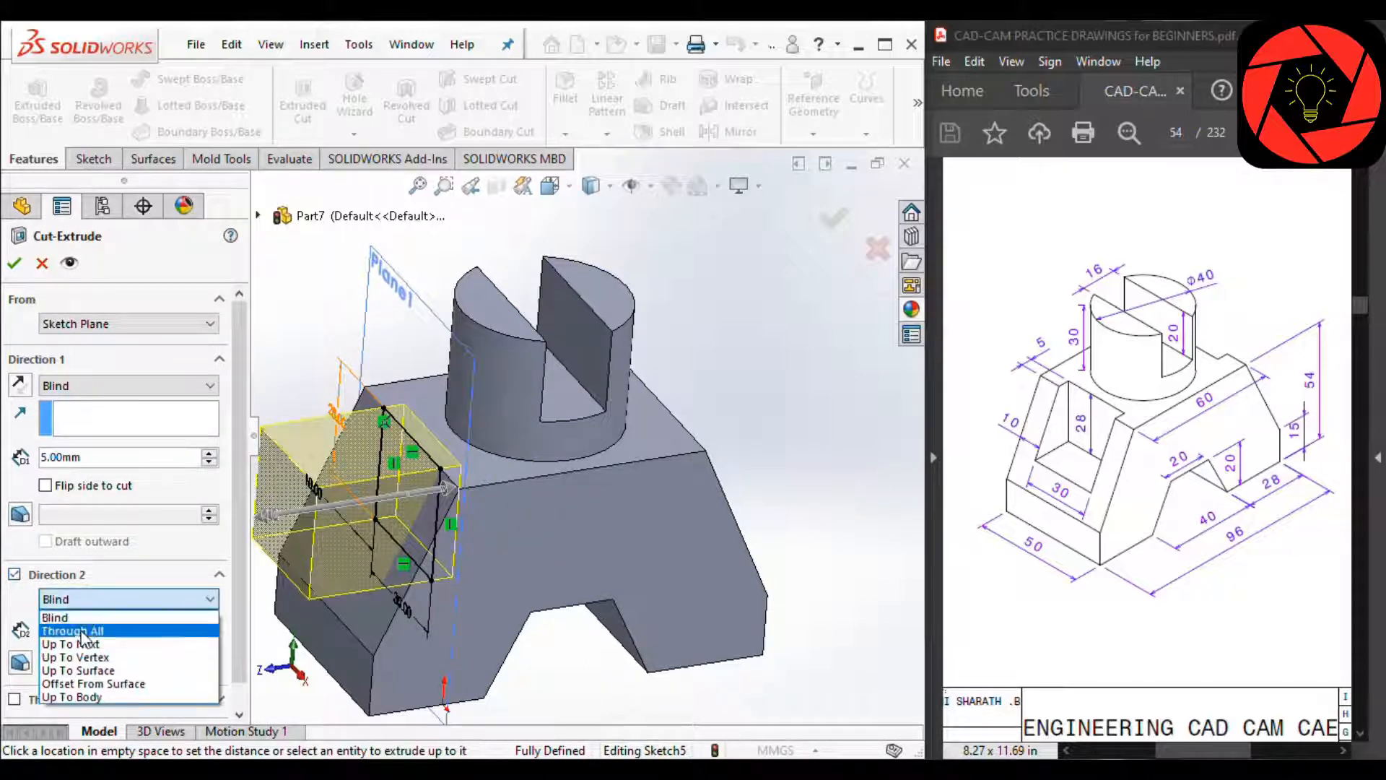
click(81, 631)
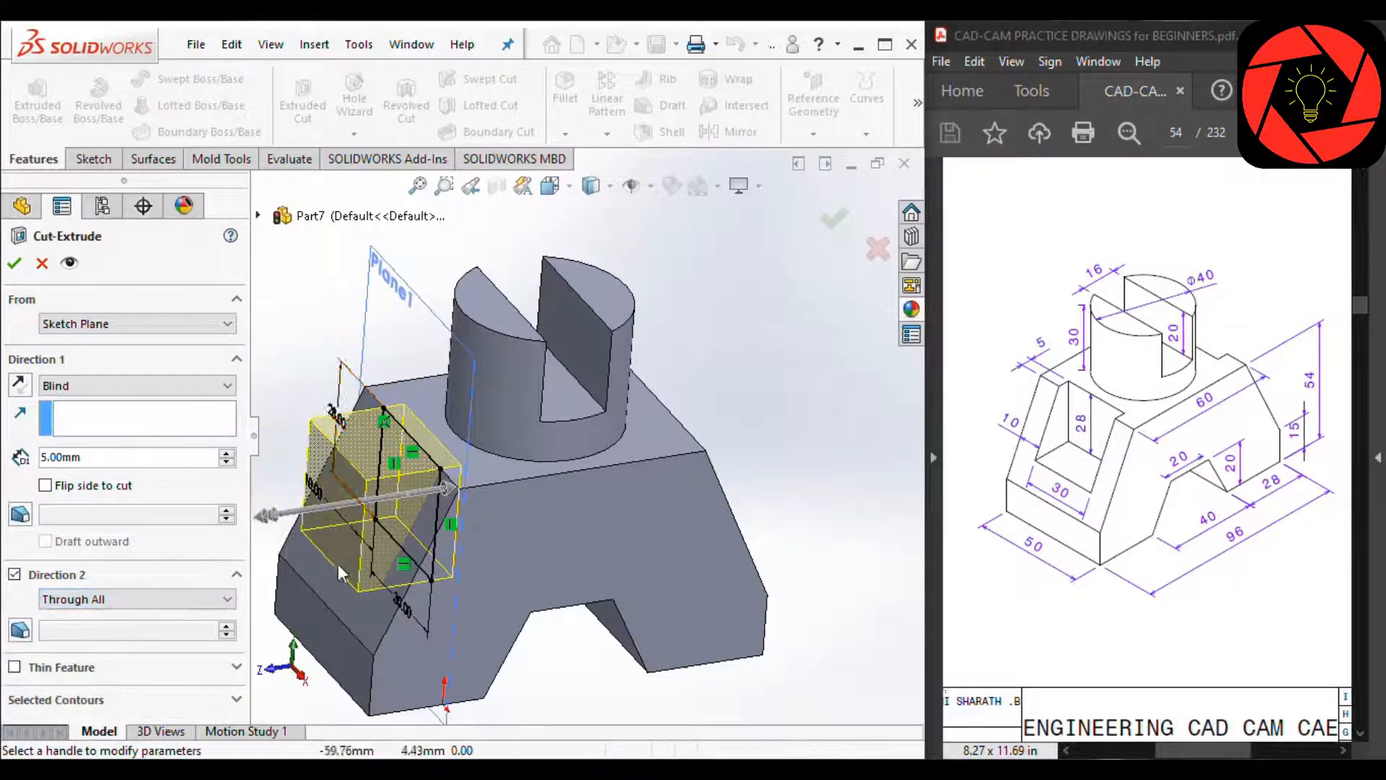
middle_drag(338, 564, 299, 550)
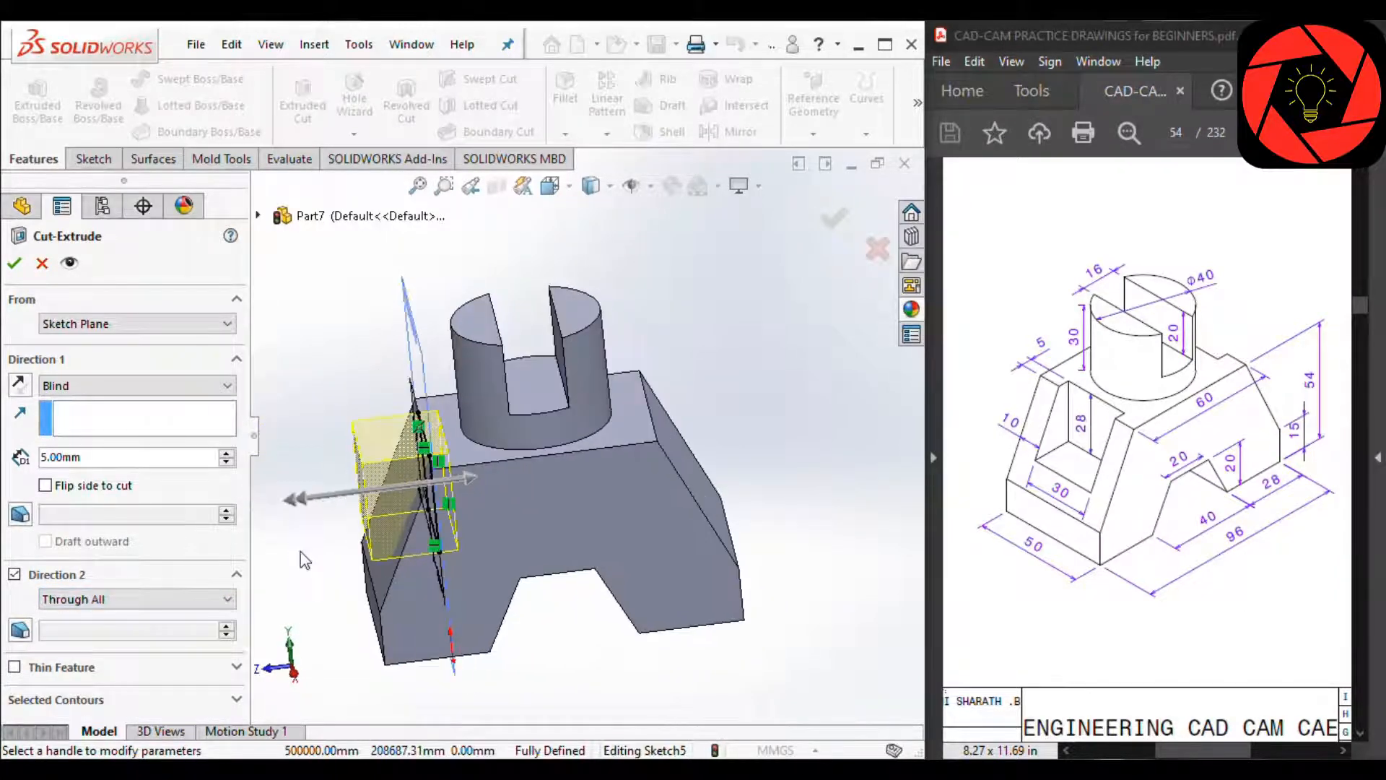
click(11, 271)
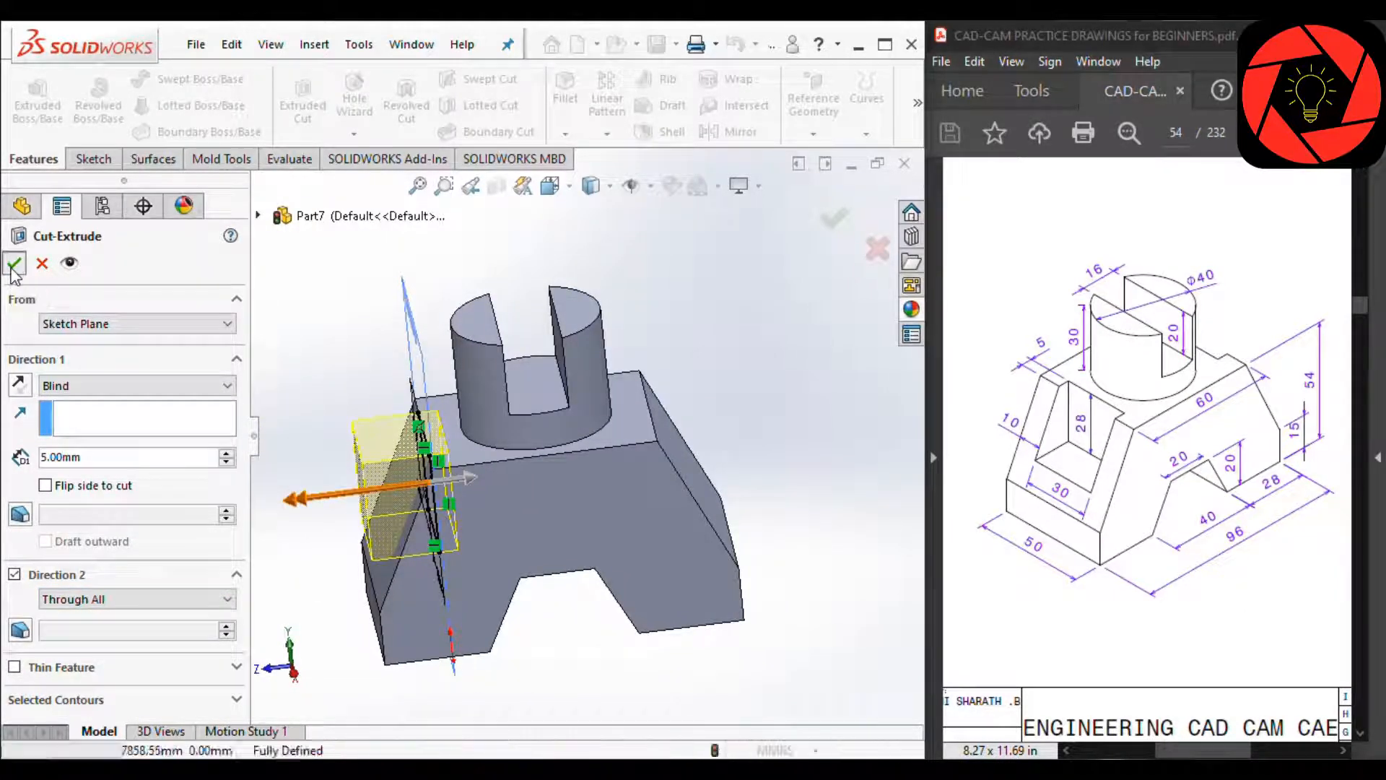
Step: Hide the reference plane used for the pocket in the block's sloped end
middle_drag(571, 524, 605, 498)
click(429, 314)
click(550, 254)
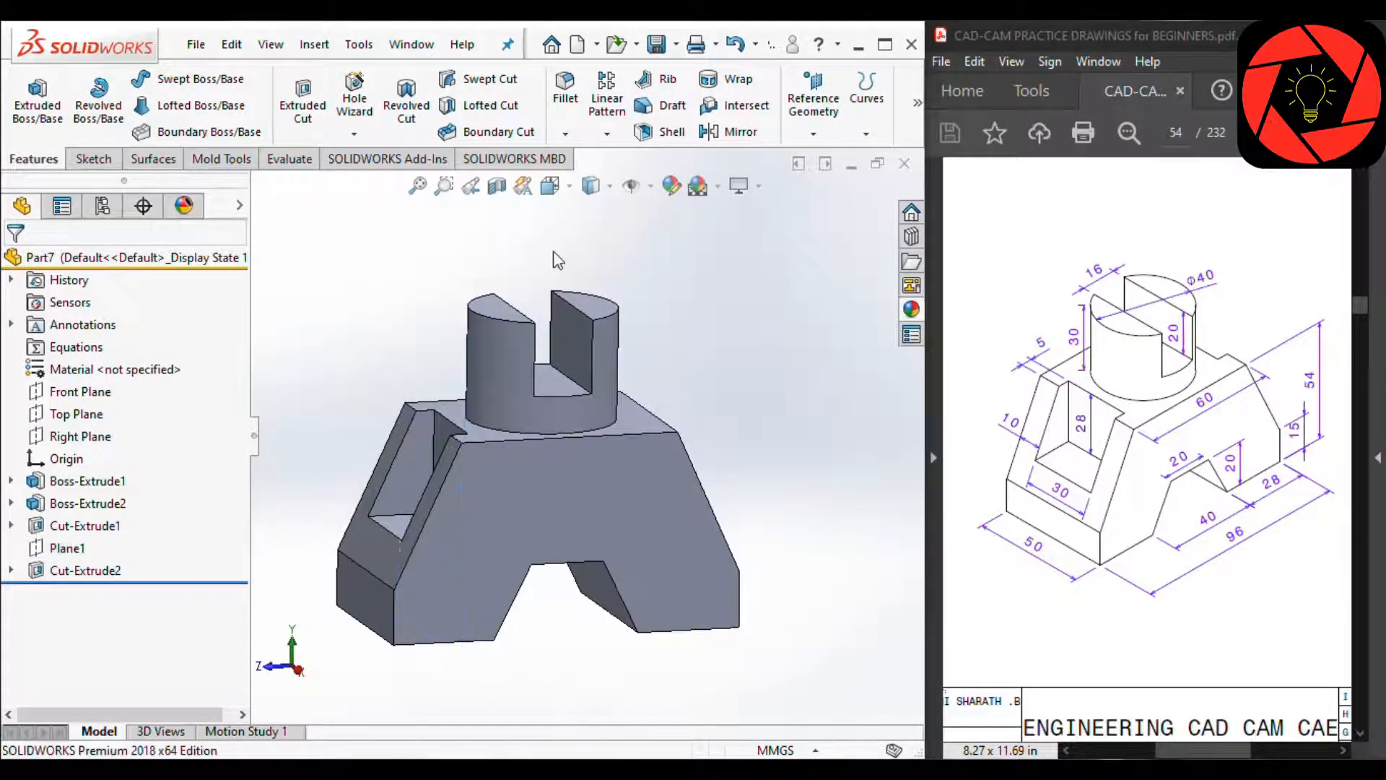
Step: Create a reference plane midway between the block's two vertical end faces
mouse_move(532, 335)
middle_down()
mouse_move(566, 368)
mouse_move(522, 356)
middle_up()
scroll(563, 465, down, 2)
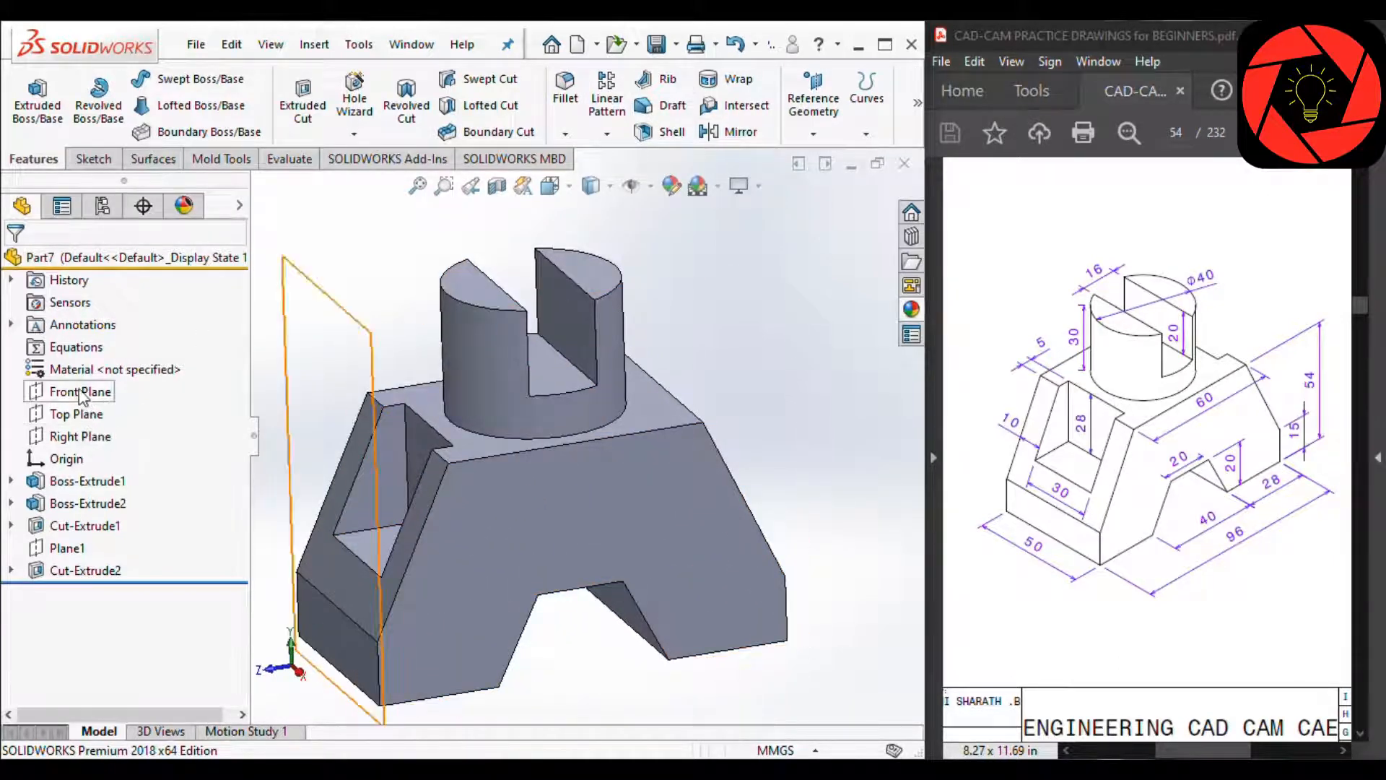
click(814, 105)
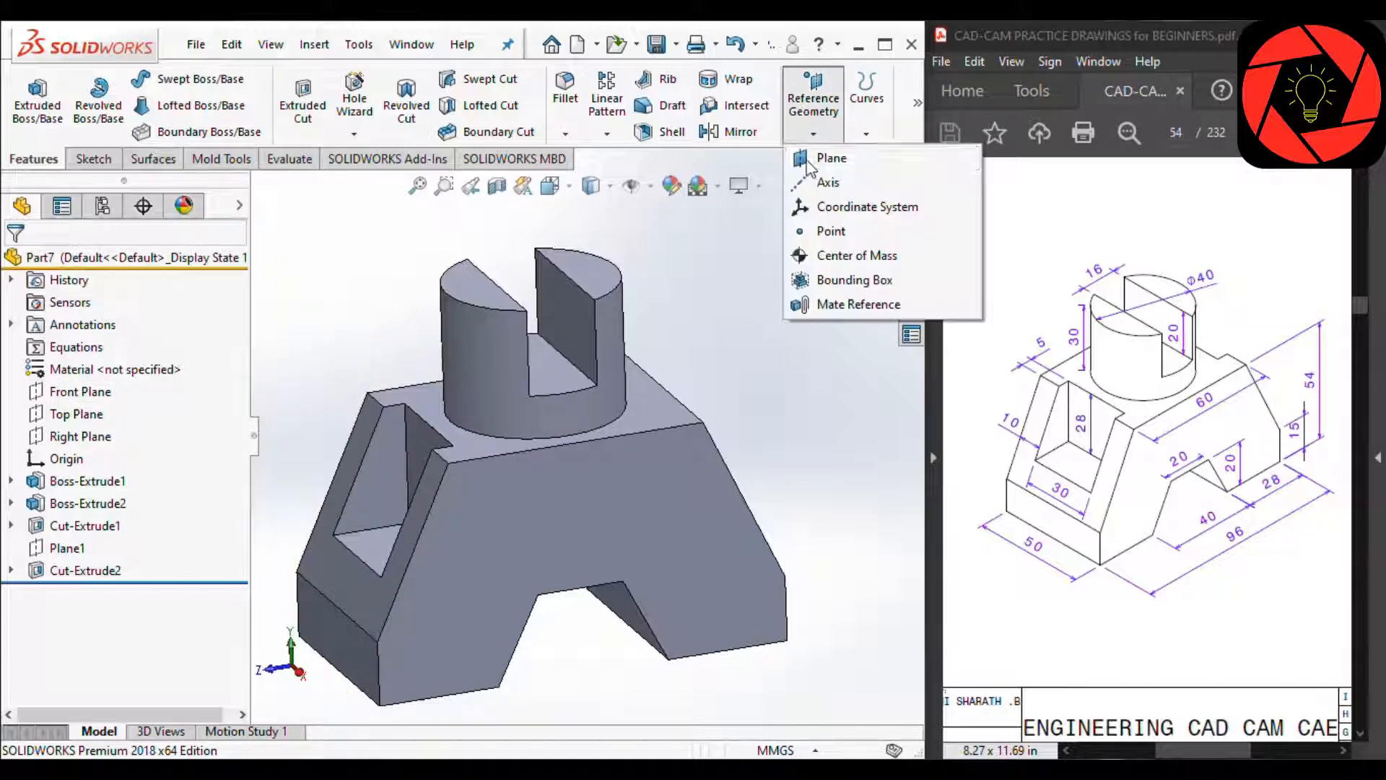
click(823, 156)
click(340, 645)
middle_drag(538, 586, 776, 584)
click(725, 589)
click(832, 221)
Step: Mirror the pocket cut about the new mid-plane onto the opposite sloped end
middle_drag(764, 333, 665, 462)
click(736, 132)
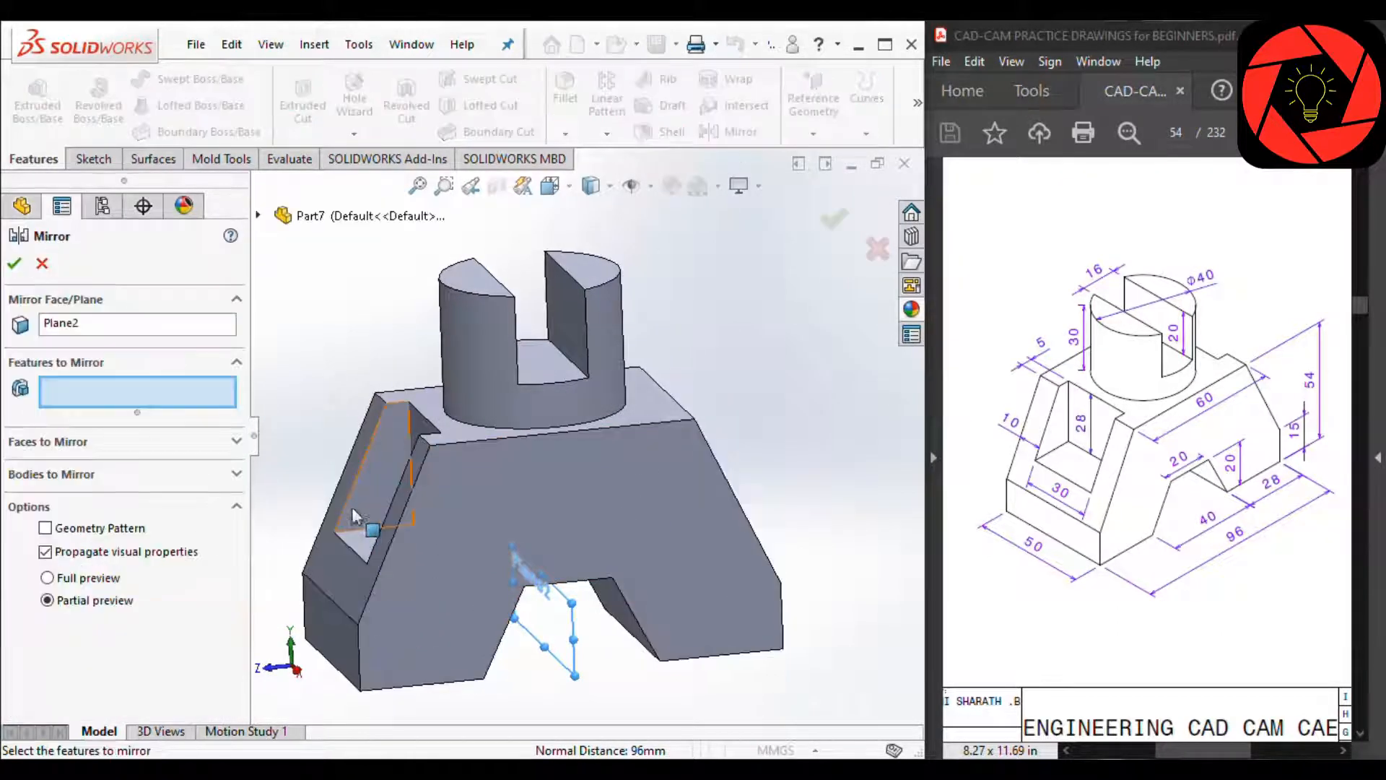
click(380, 469)
key(Return)
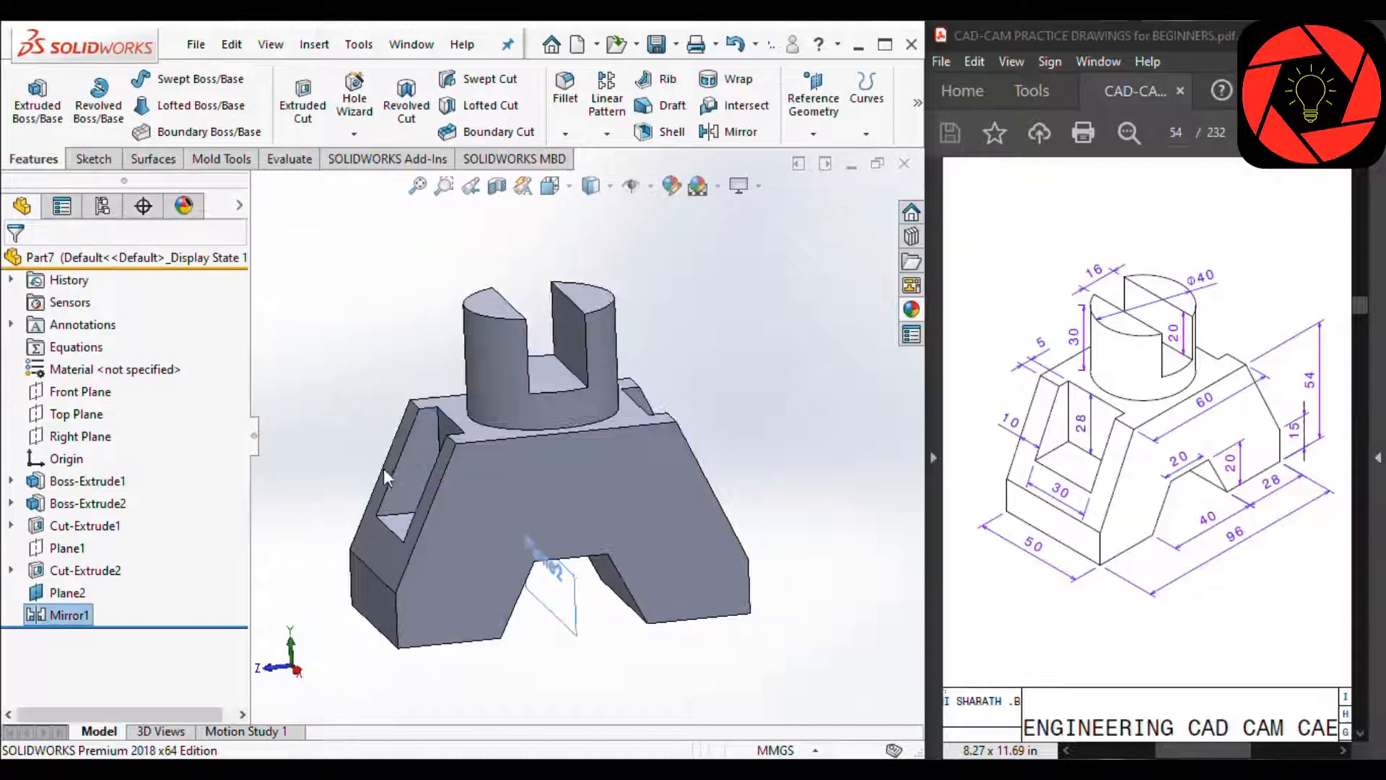
Step: Hide the mid-plane used for the mirror and return the model to an isometric orientation
middle_drag(380, 468, 434, 578)
click(574, 624)
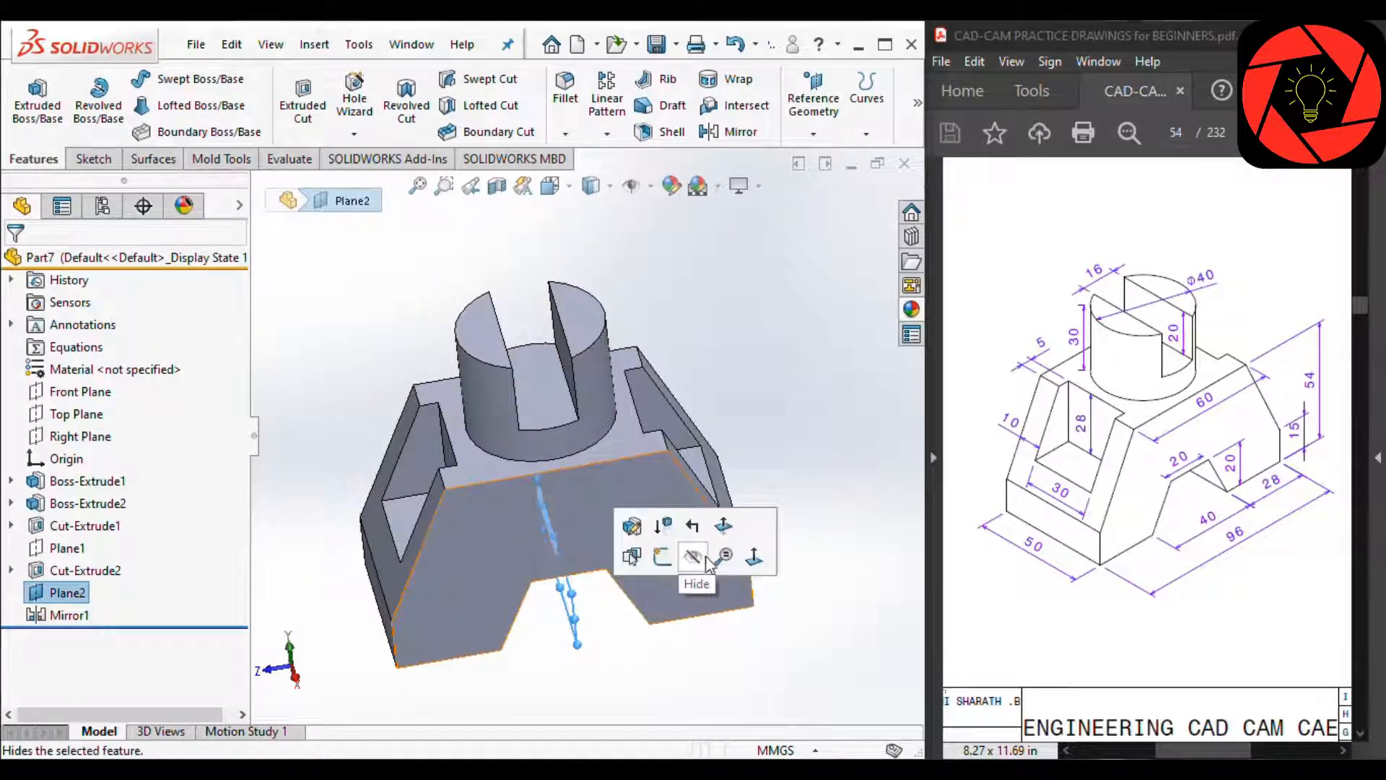
click(707, 562)
middle_drag(642, 576, 763, 532)
key(ctrl+7)
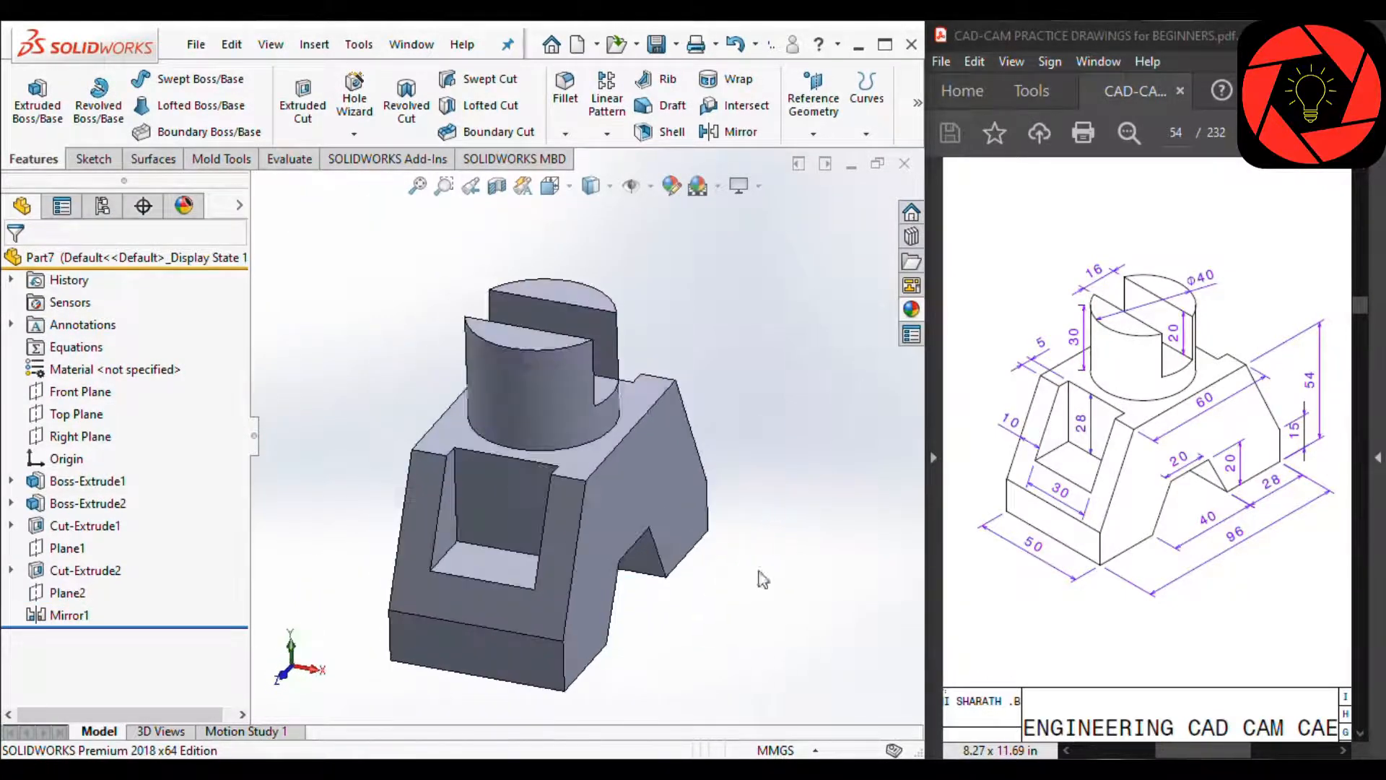
Step: Show the feature dimensions on the part and set the isometric view
right_click(78, 330)
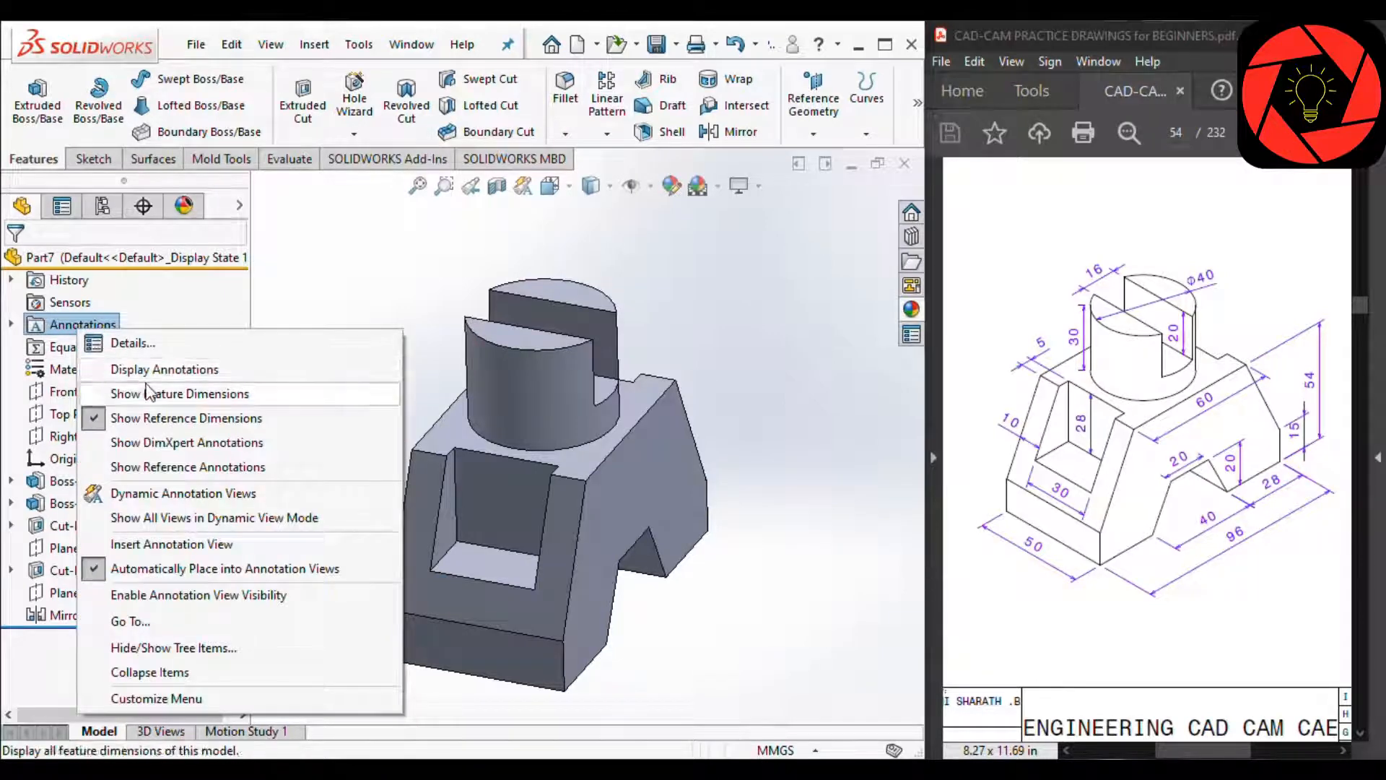
click(116, 393)
click(611, 187)
click(550, 186)
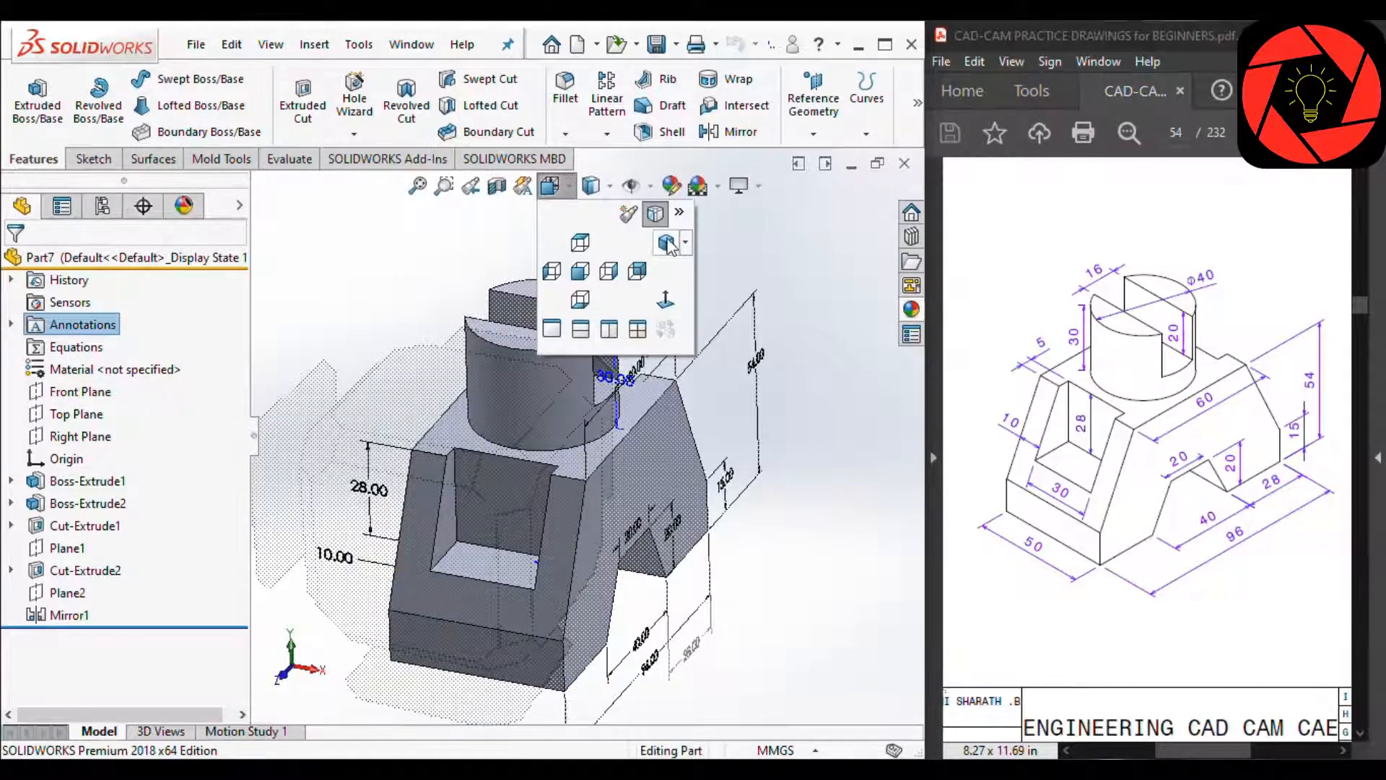
click(689, 324)
Step: Reposition the Ø40, 30 mm and 60 mm dimensions clear of the slotted cylinder and block
scroll(830, 398, down, 4)
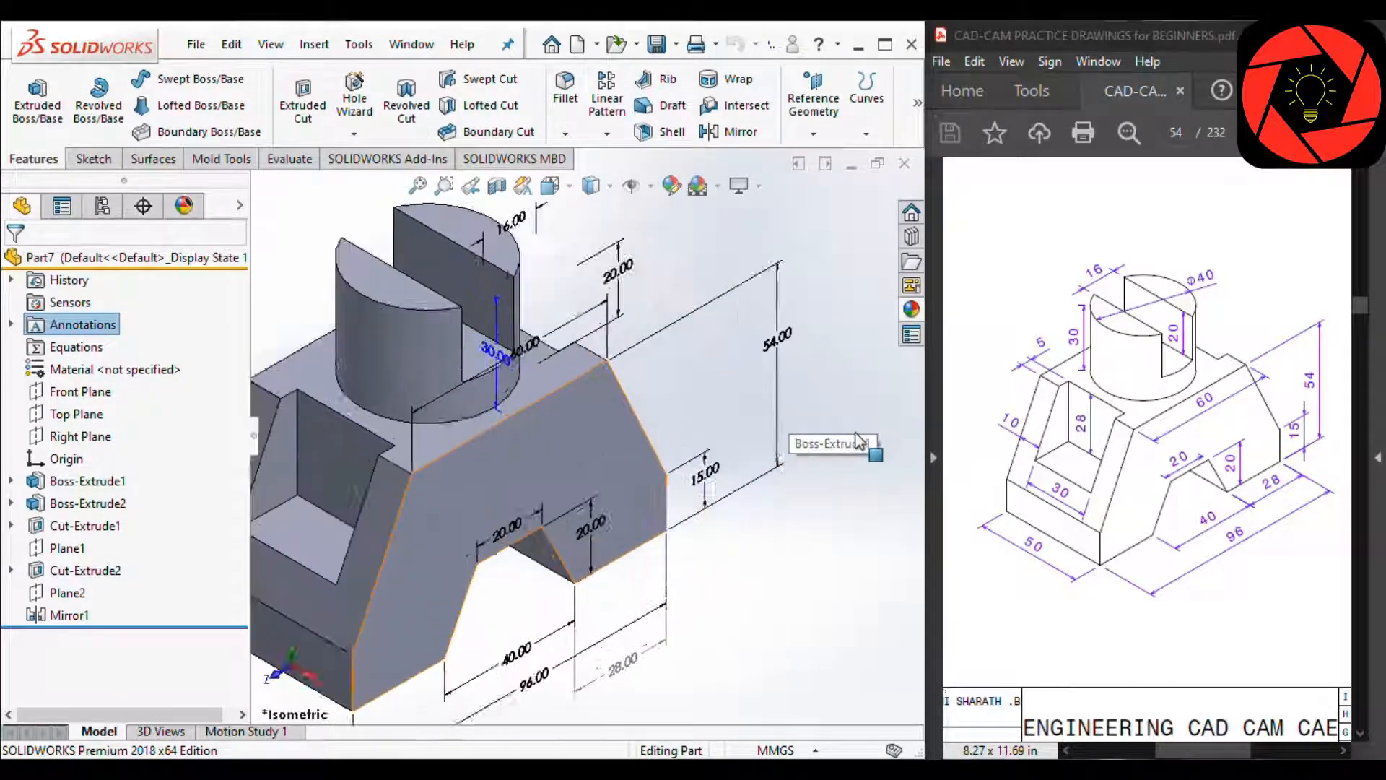
scroll(857, 433, up, 2)
scroll(453, 571, down, 3)
scroll(424, 406, up, 4)
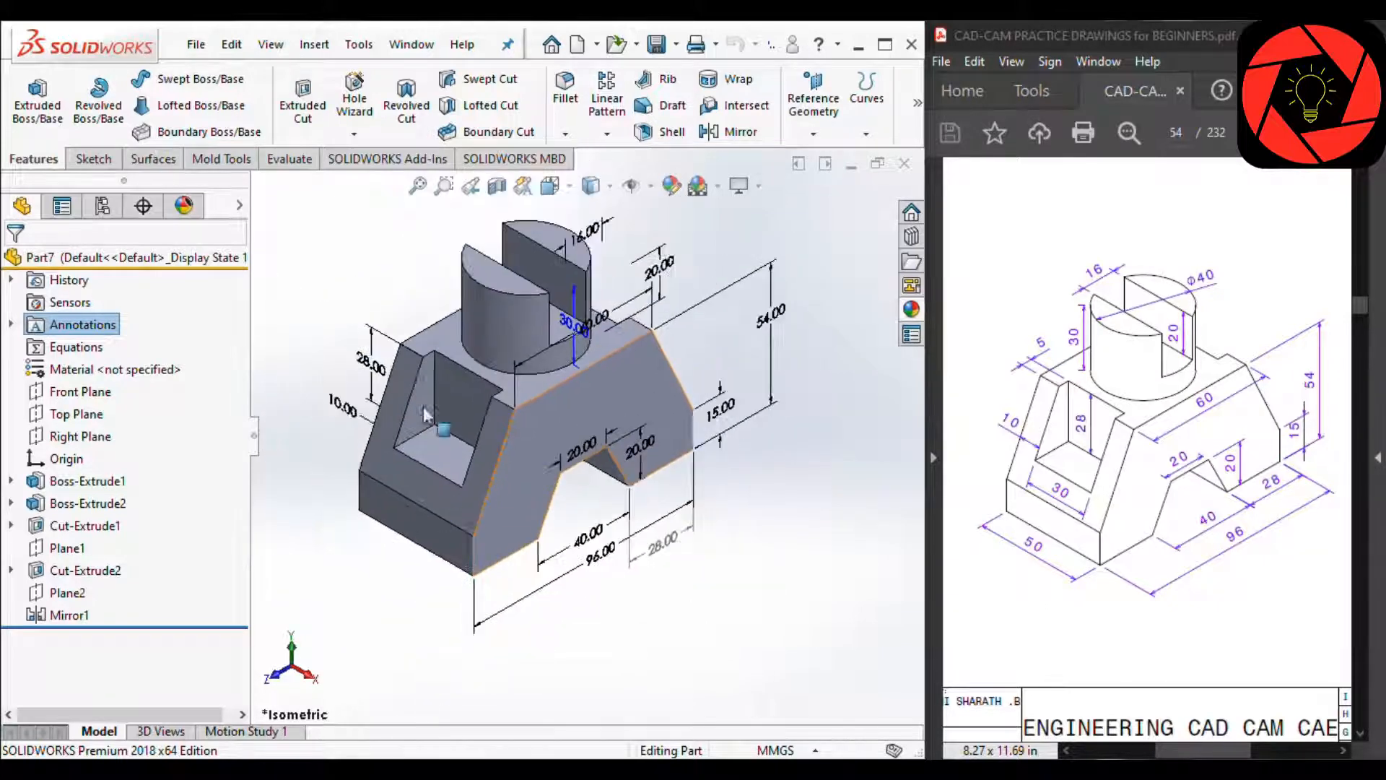
scroll(449, 274, down, 1)
scroll(497, 323, down, 1)
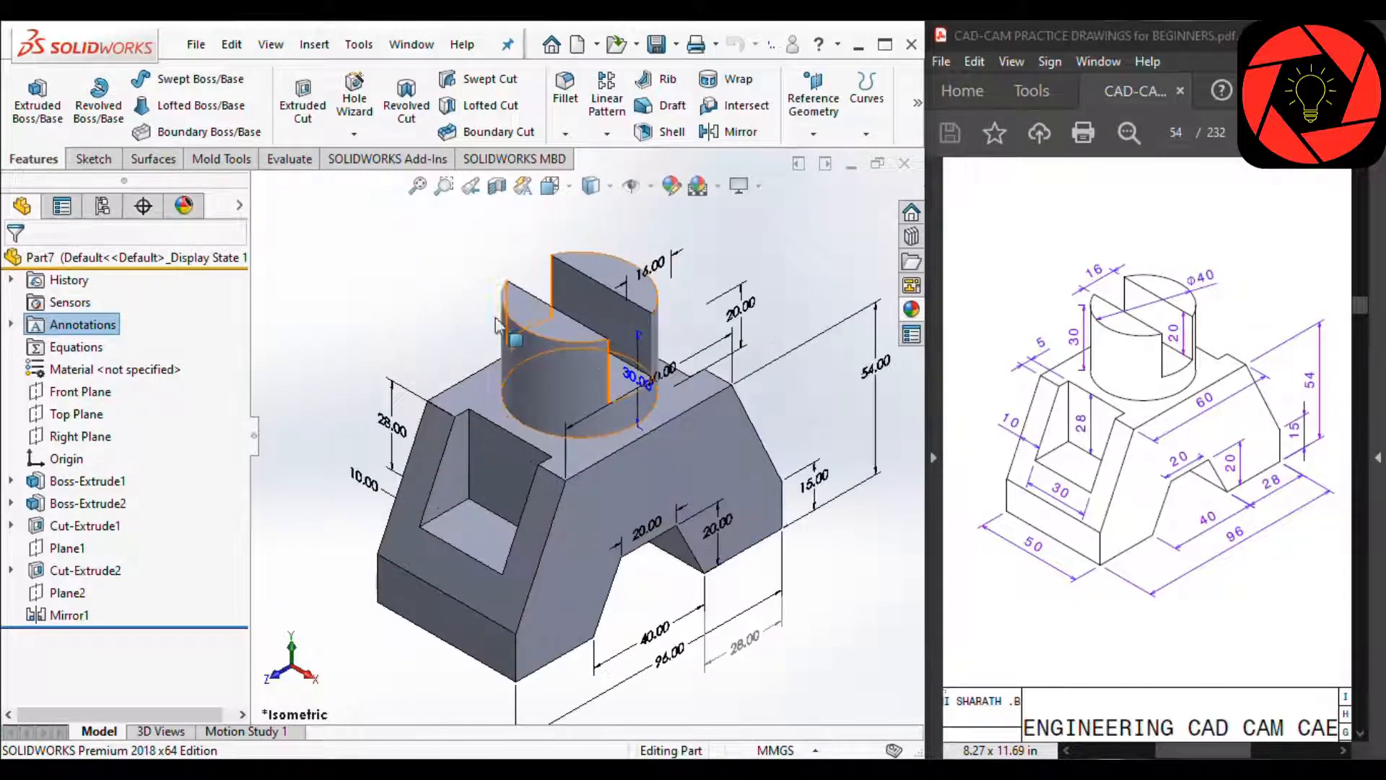
scroll(466, 316, up, 1)
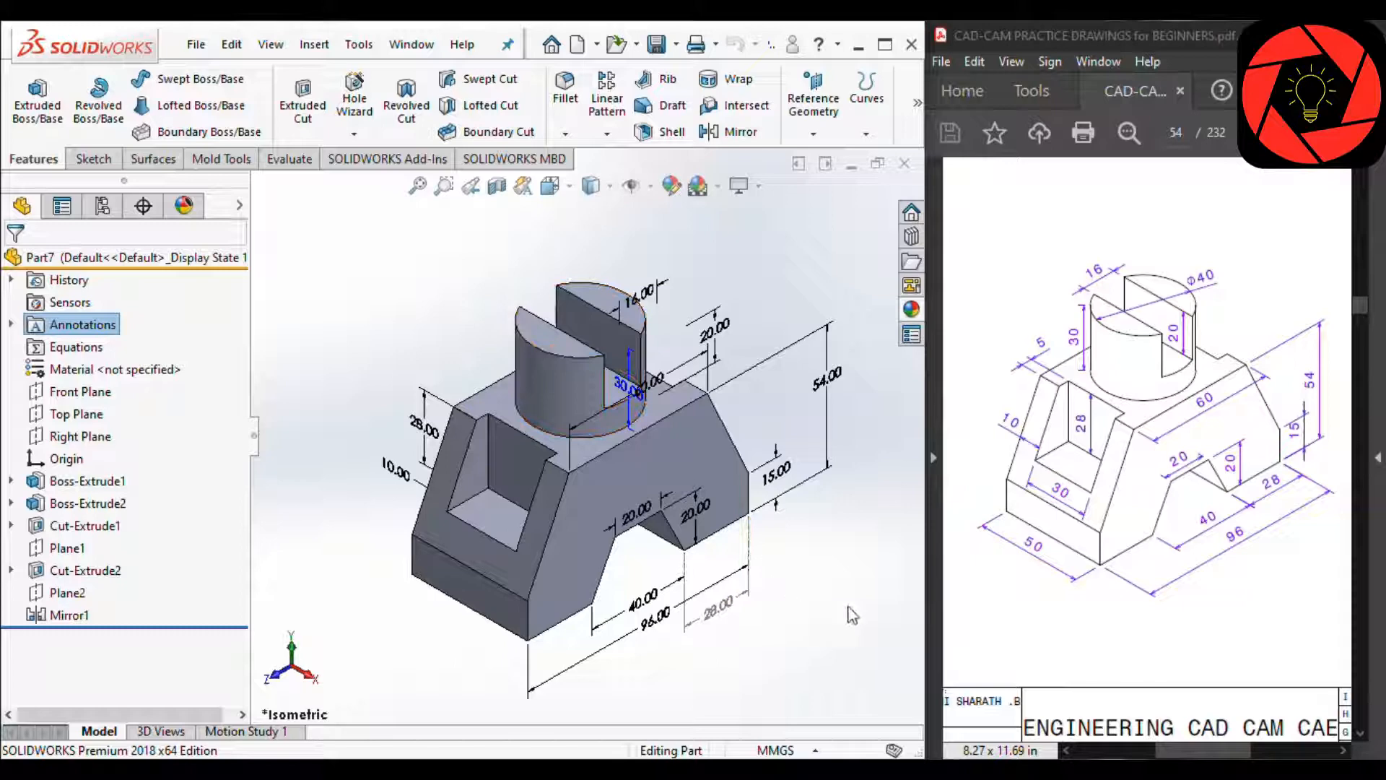
click(611, 380)
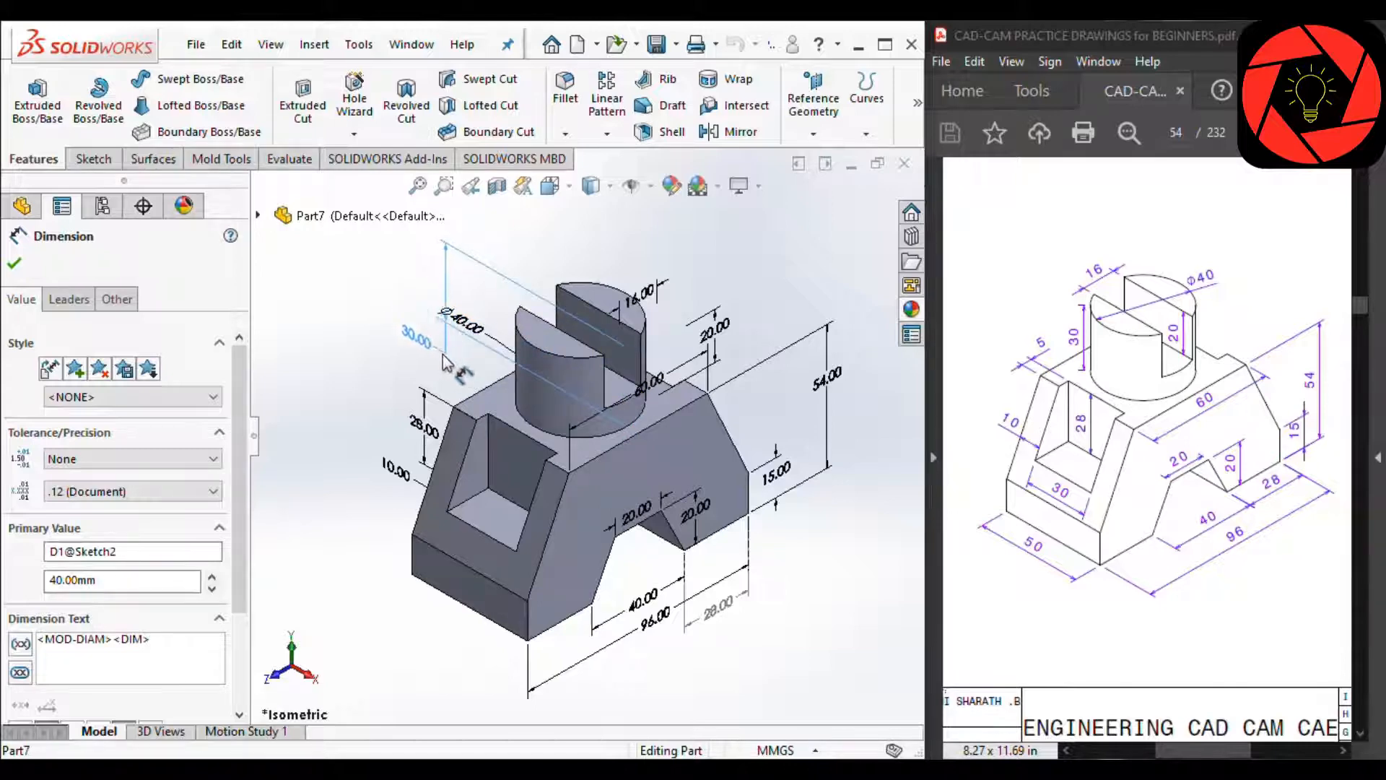
click(482, 371)
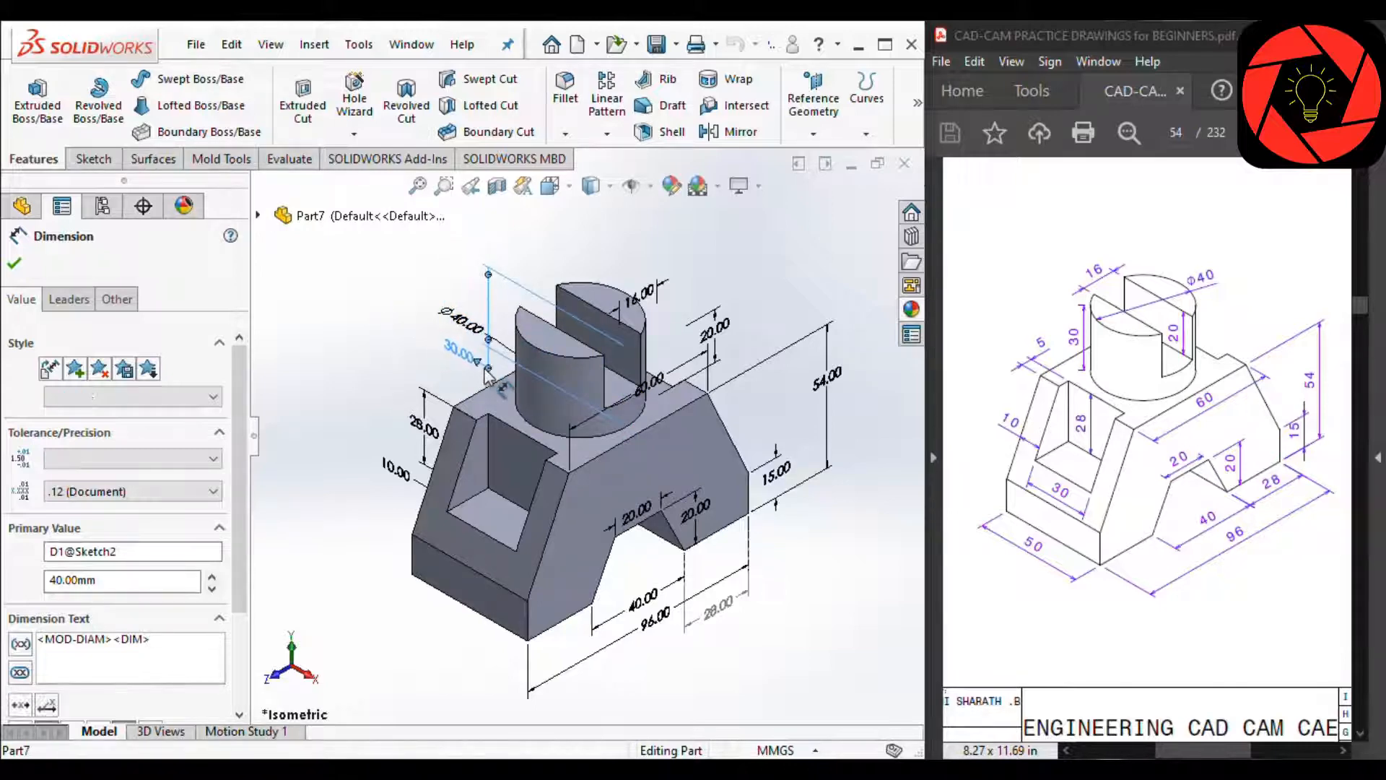
key(Escape)
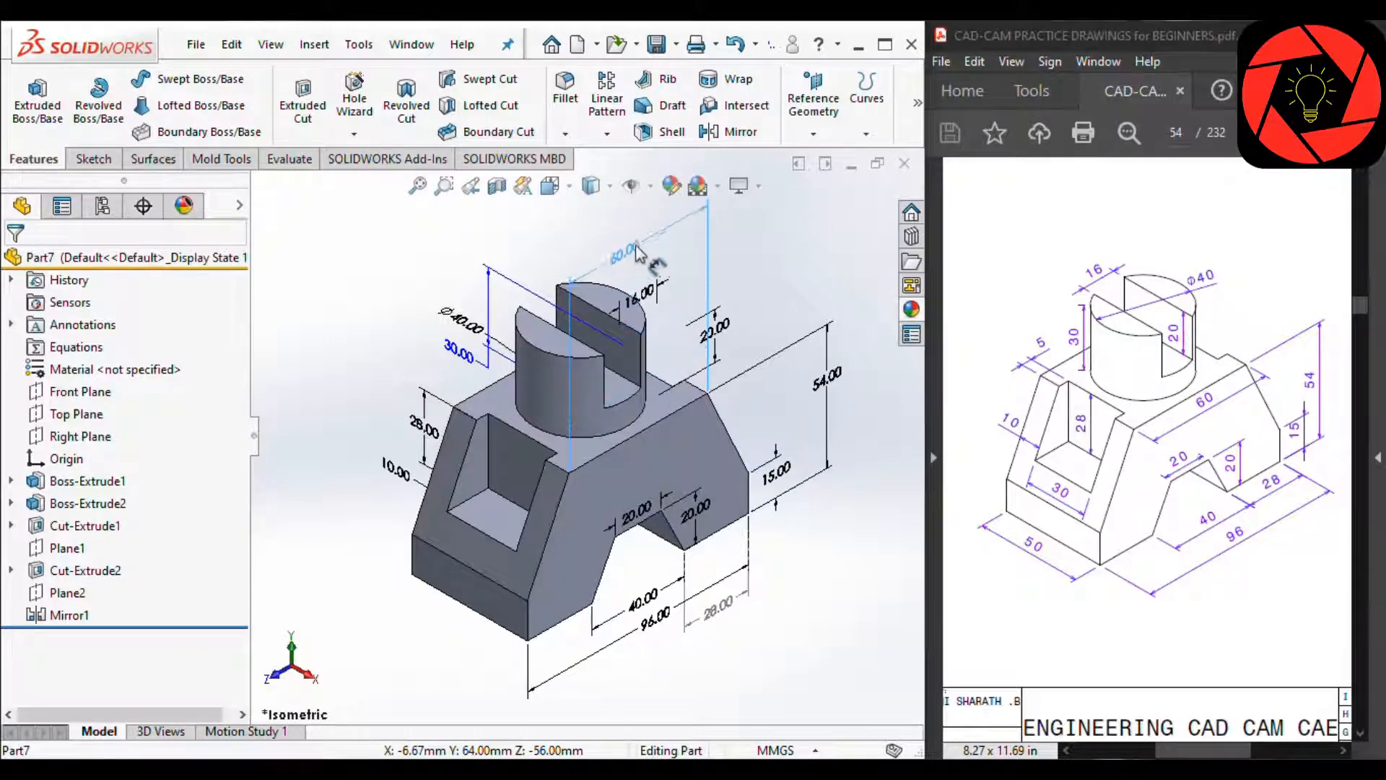
click(636, 249)
click(820, 581)
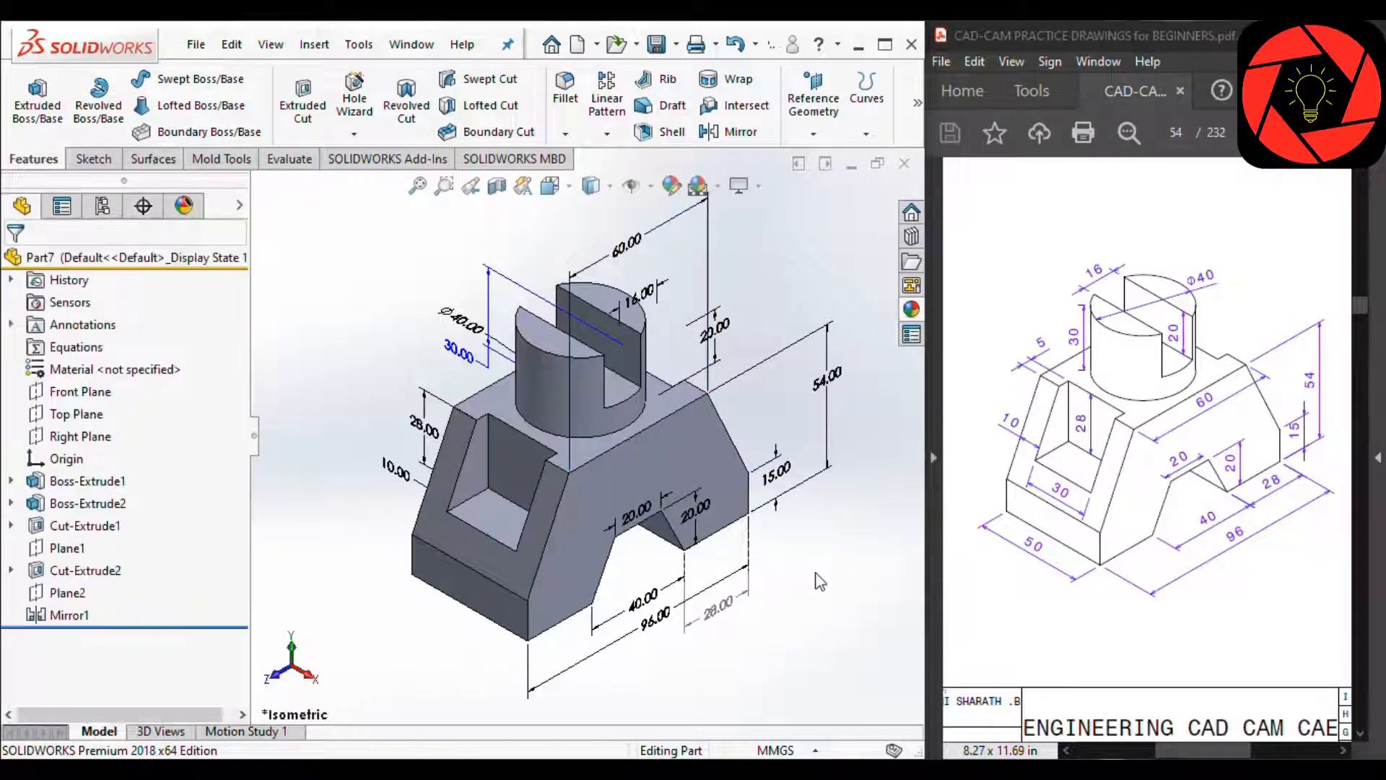